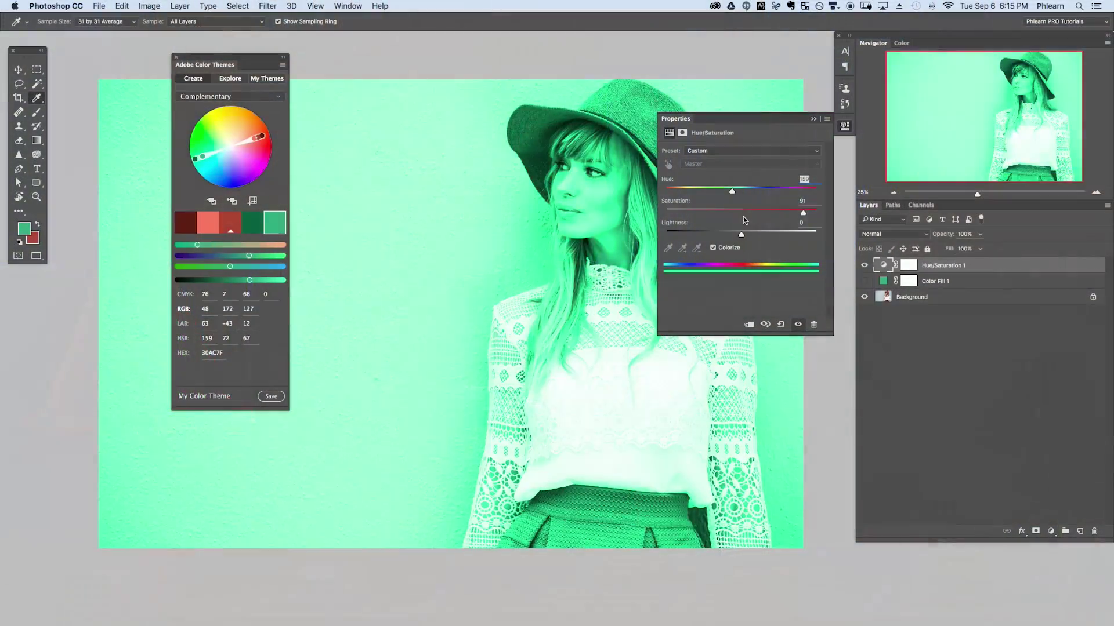
# Reduce the Hue/Saturation adjustment's saturation, and fill and invert its mask so the green tint affects only the wall; compare its visibility
pyautogui.moveTo(742, 215)
pyautogui.mouseDown()
pyautogui.moveTo(696, 213)
pyautogui.moveTo(761, 213)
pyautogui.moveTo(737, 216)
pyautogui.mouseUp()
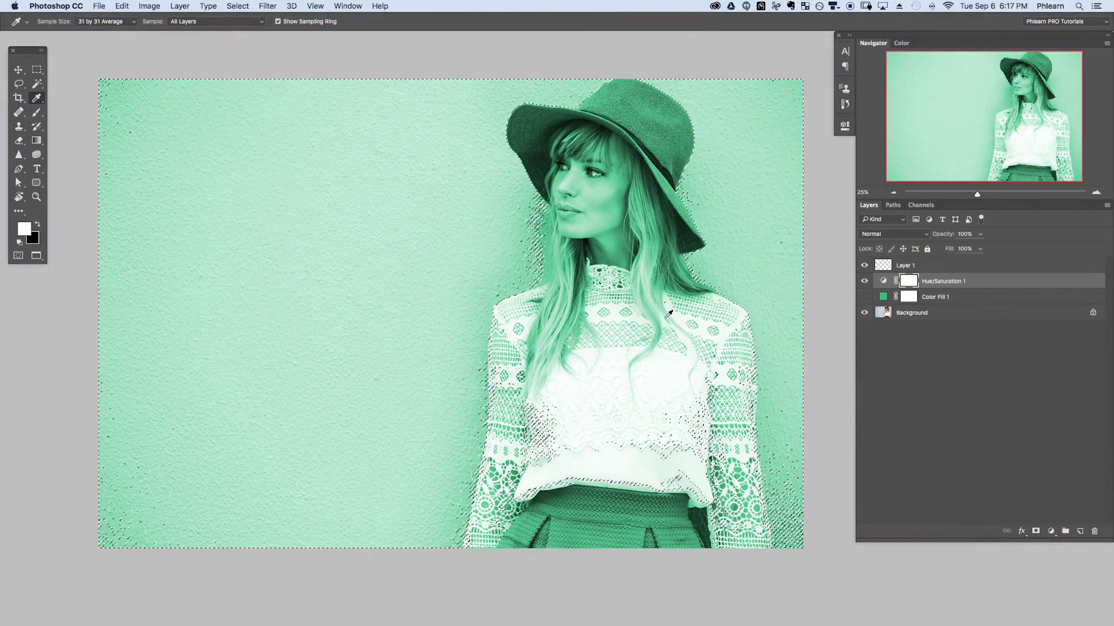
pyautogui.press('super+BackSpace')
pyautogui.press('super+d')
pyautogui.press('super+i')
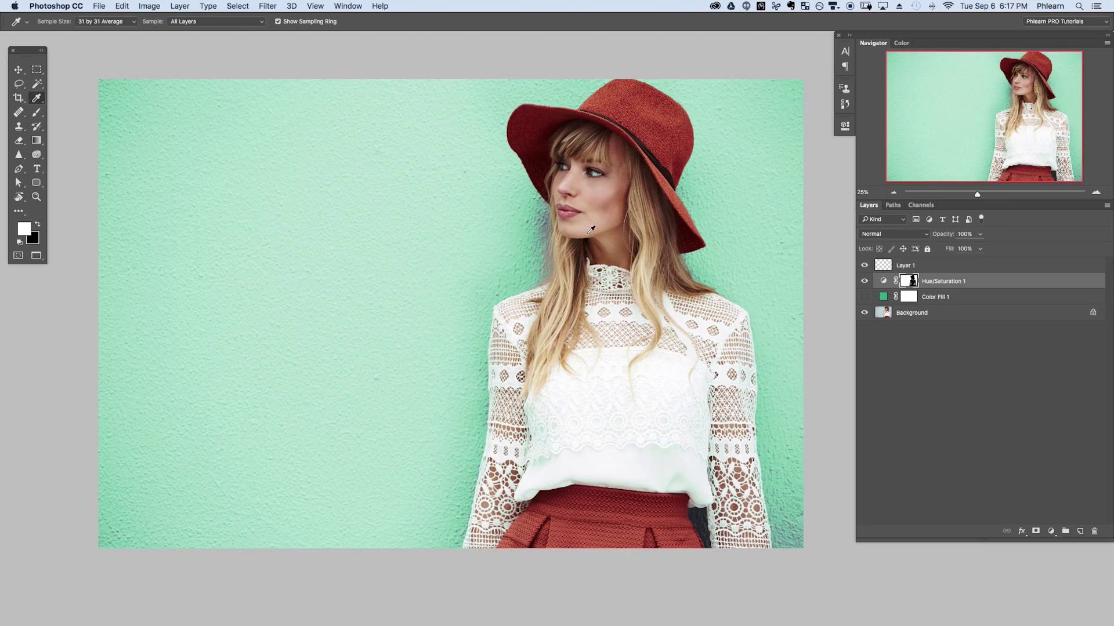
pyautogui.click(864, 282)
pyautogui.click(864, 282)
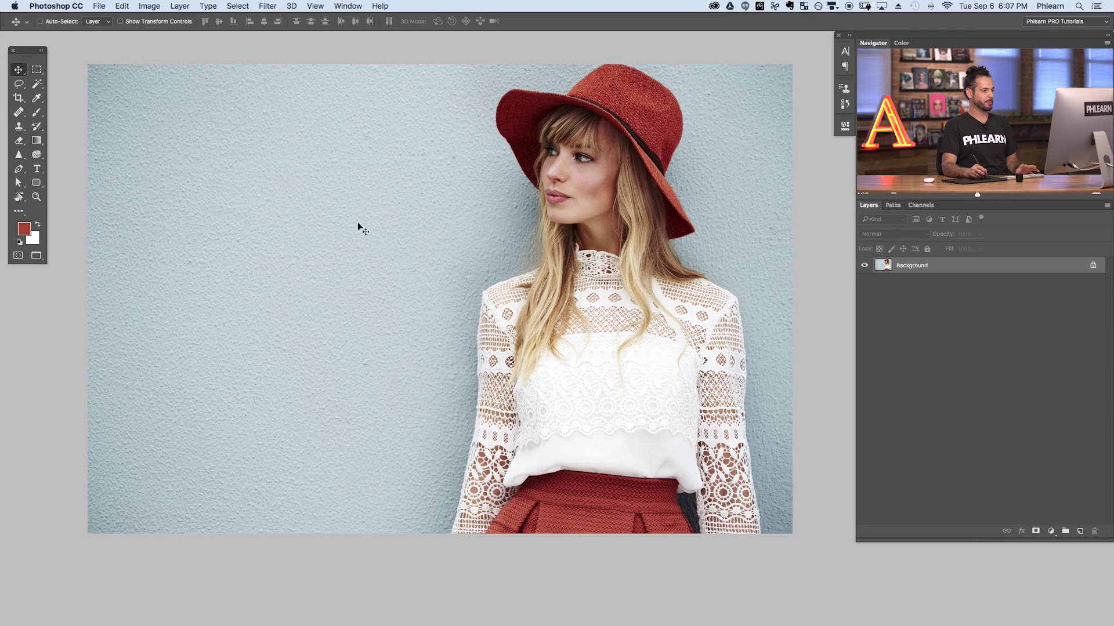
# Open the Adobe Color Themes extension and place its panel over the wall area of the photo
pyautogui.scroll(1, 364, 243)
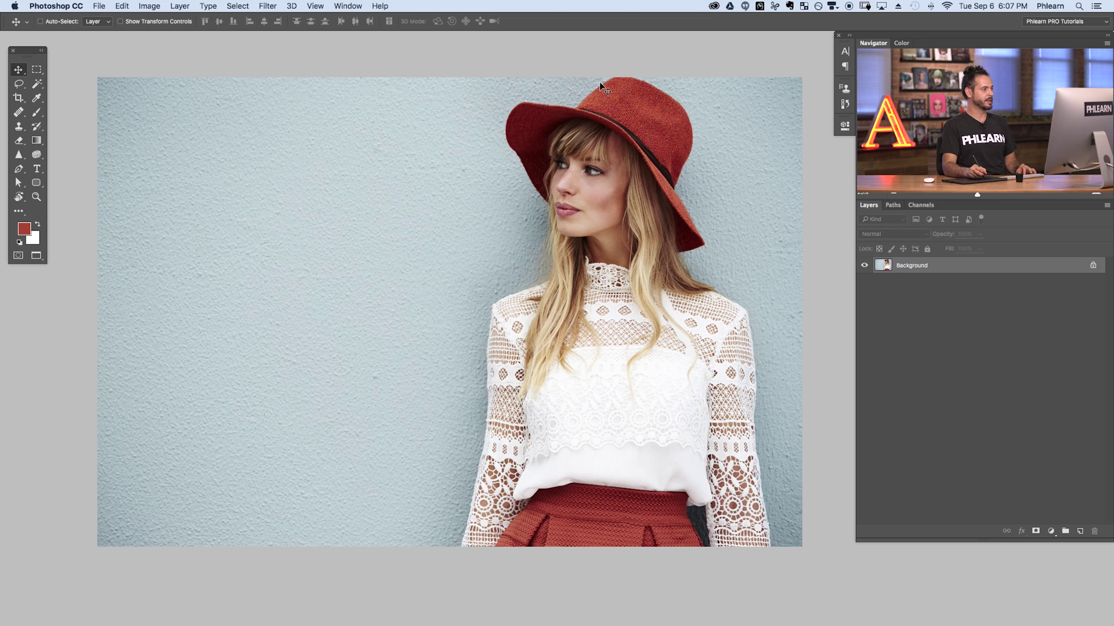
pyautogui.click(351, 7)
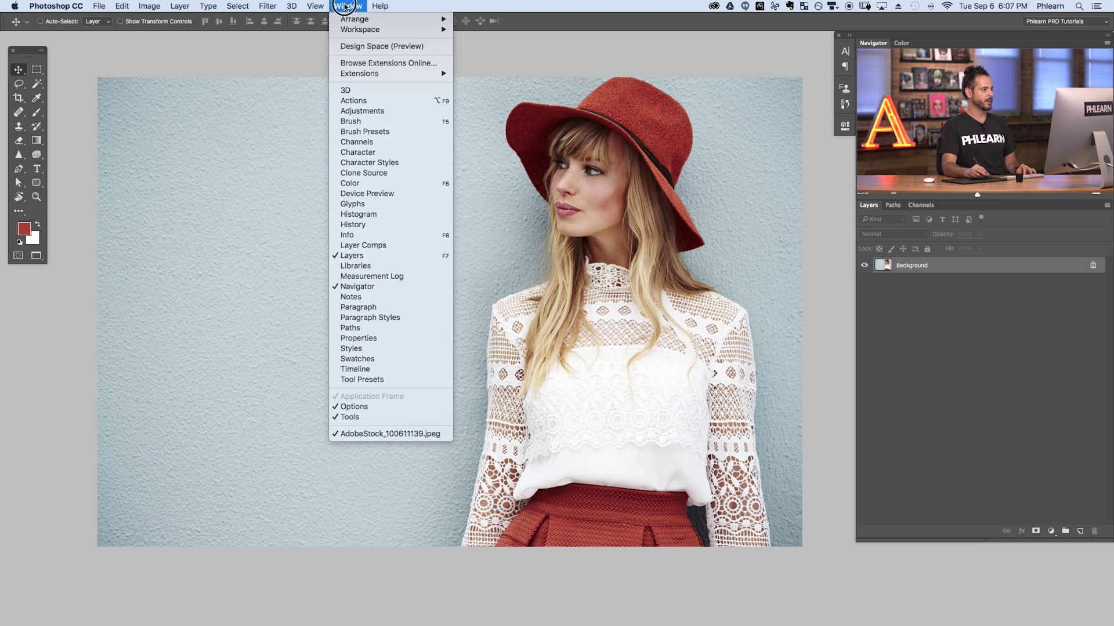
pyautogui.moveTo(358, 75)
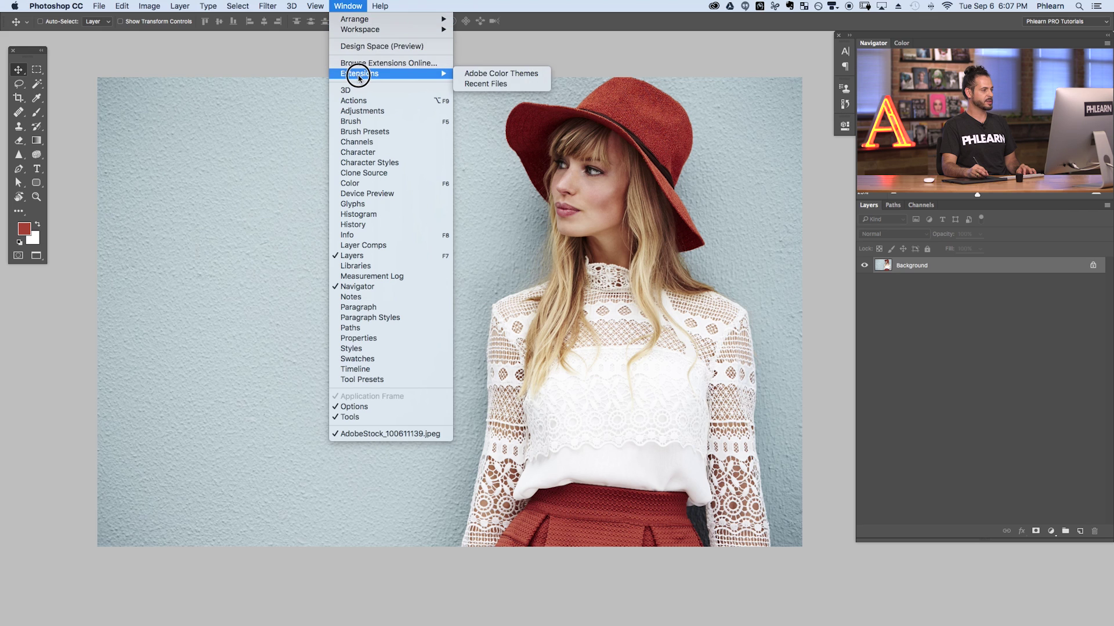
pyautogui.click(497, 75)
pyautogui.moveTo(299, 63); pyautogui.dragTo(216, 68)
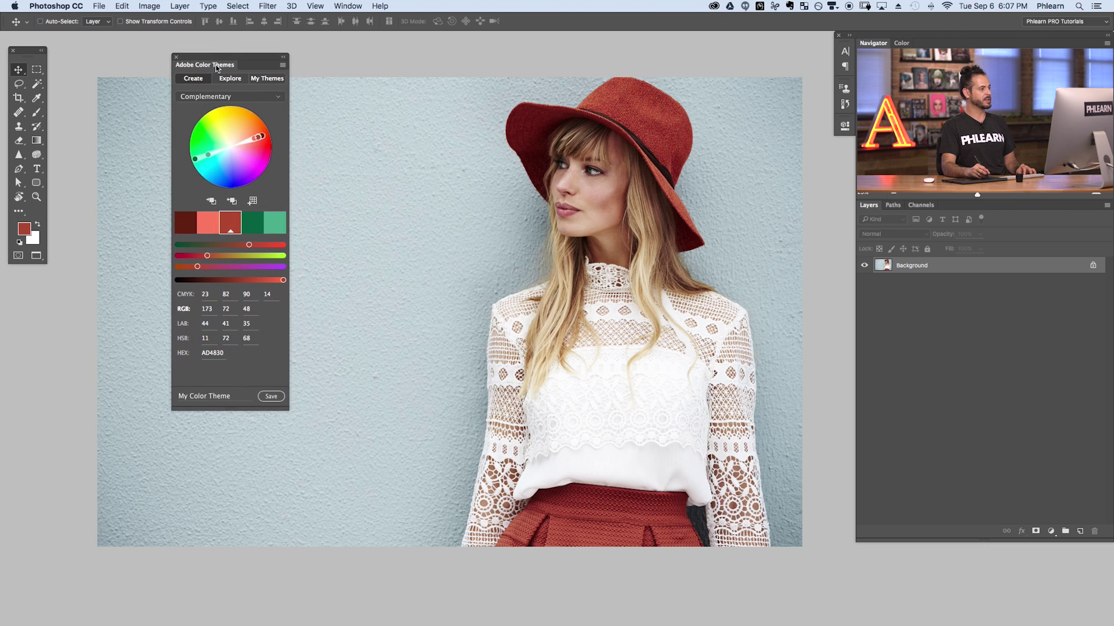
# Try the Analogous colour rule and shift the theme's base colour to a yellow-green
pyautogui.click(226, 100)
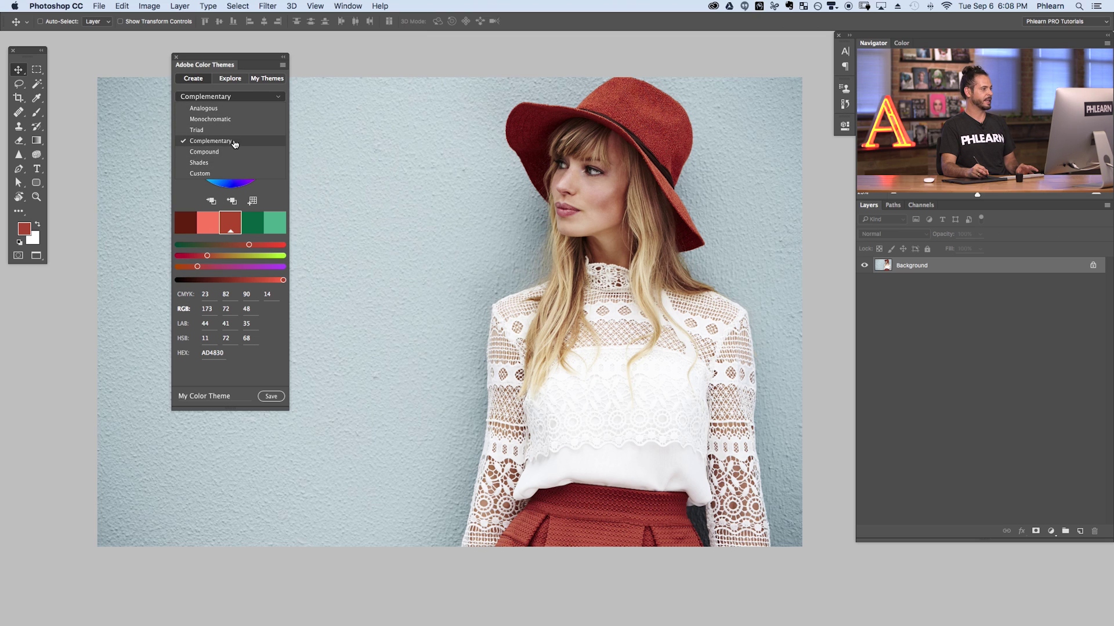
pyautogui.click(224, 110)
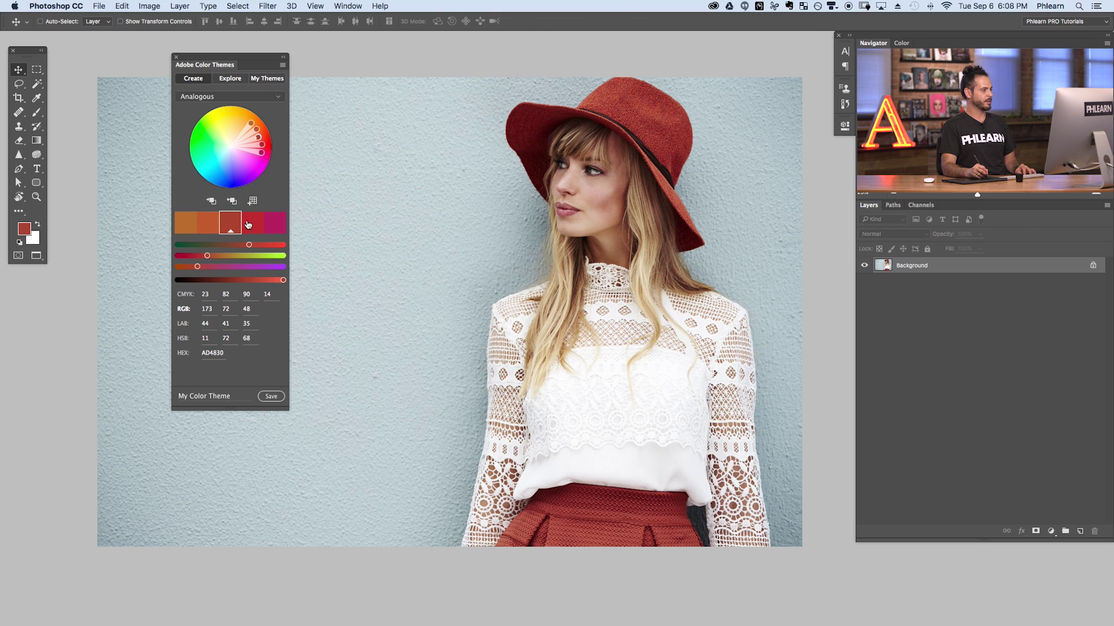
pyautogui.moveTo(248, 244)
pyautogui.mouseDown()
pyautogui.moveTo(200, 245)
pyautogui.moveTo(236, 242)
pyautogui.moveTo(220, 249)
pyautogui.moveTo(250, 258)
pyautogui.mouseUp()
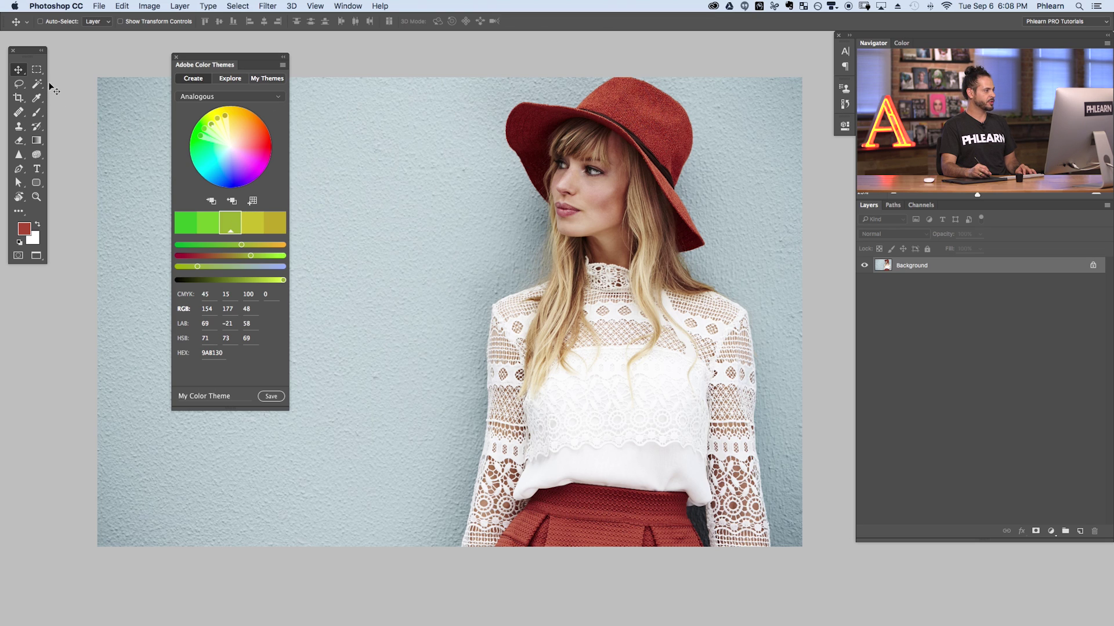
# Activate the Eyedropper Tool and sample colours from the wall, the hair and the white blouse
pyautogui.click(38, 98)
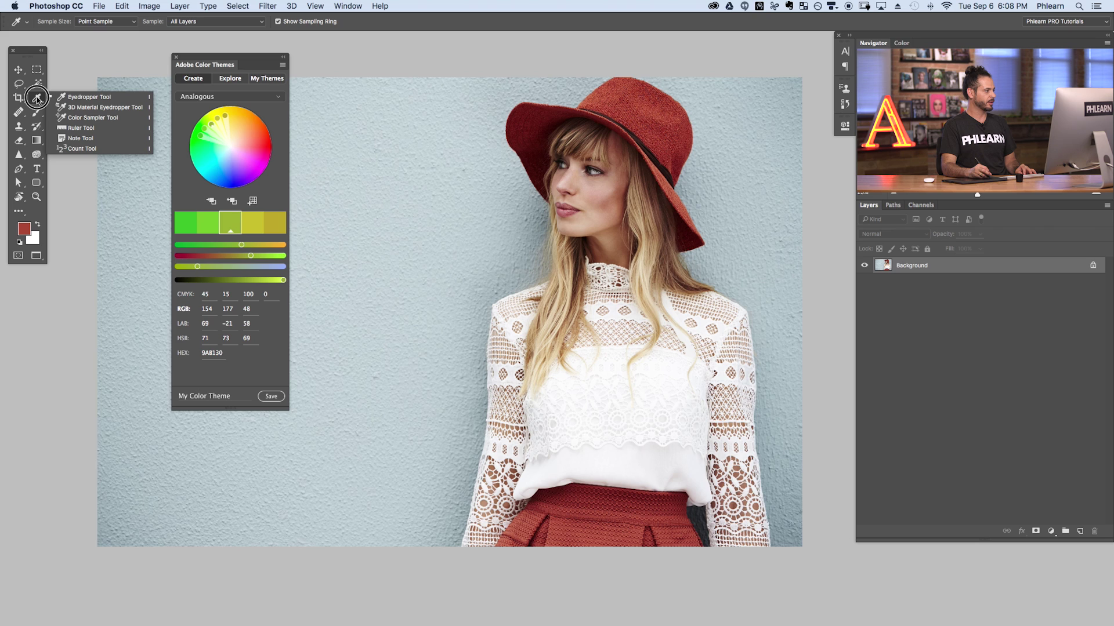
pyautogui.click(76, 94)
pyautogui.click(380, 145)
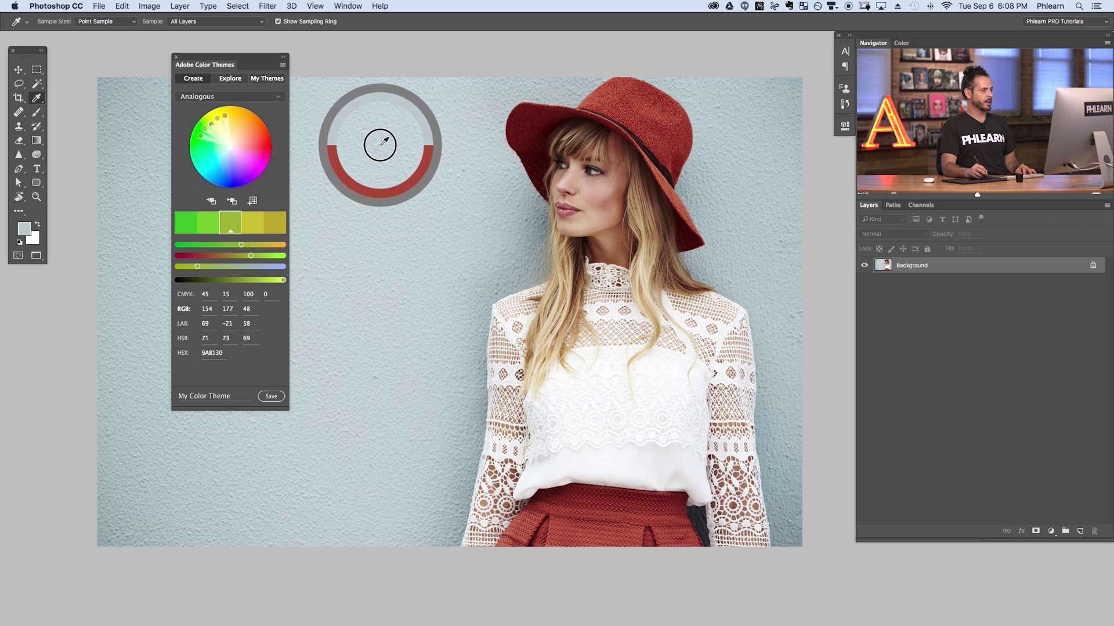
pyautogui.click(359, 288)
pyautogui.click(545, 384)
pyautogui.click(603, 453)
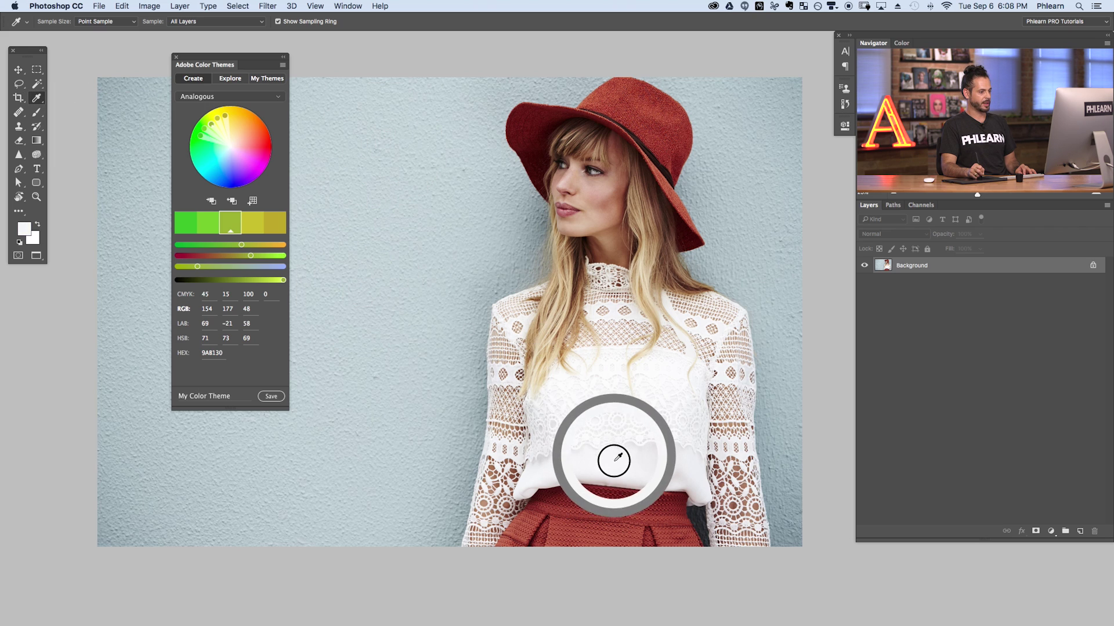
pyautogui.click(625, 470)
# Sample the red hat's crown several times with the Eyedropper at the Point Sample size
pyautogui.click(649, 104)
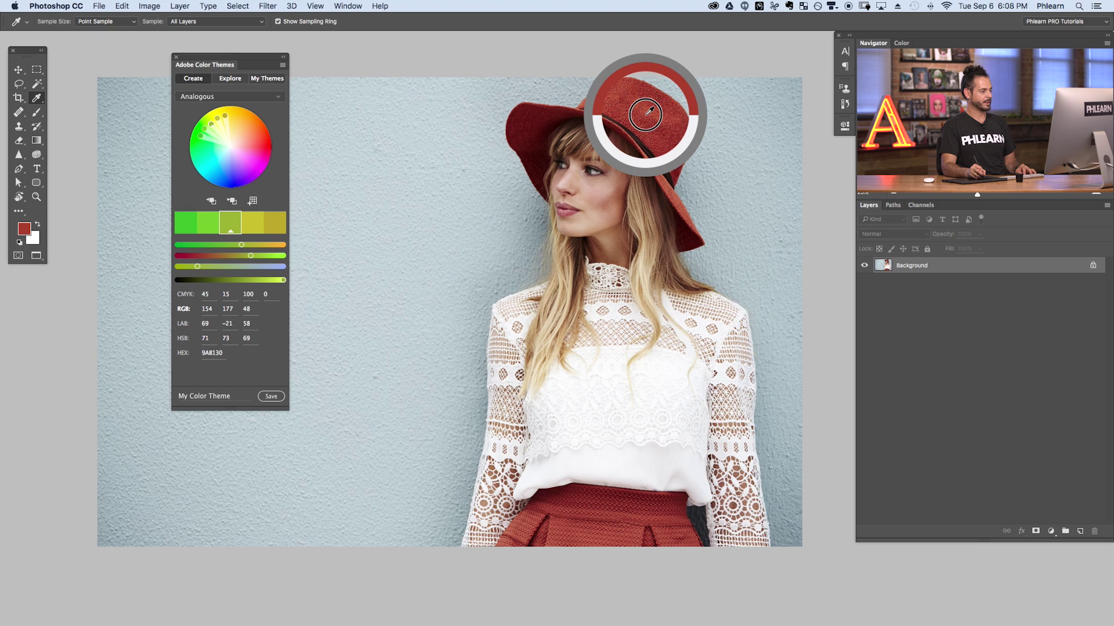
pyautogui.click(647, 104)
pyautogui.click(647, 104)
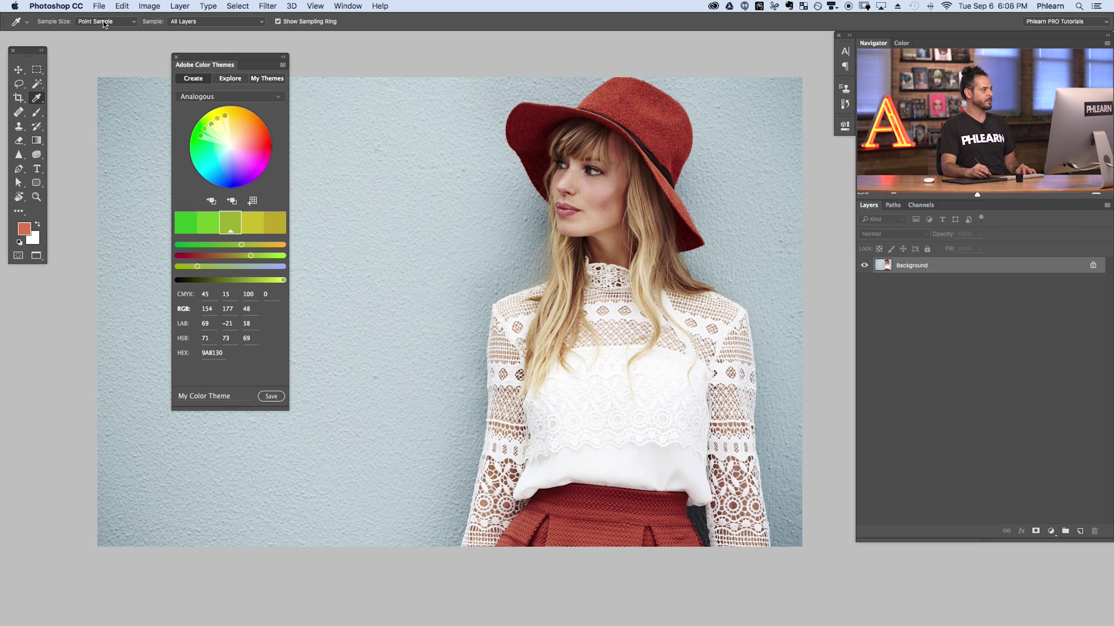
pyautogui.click(650, 104)
pyautogui.click(649, 103)
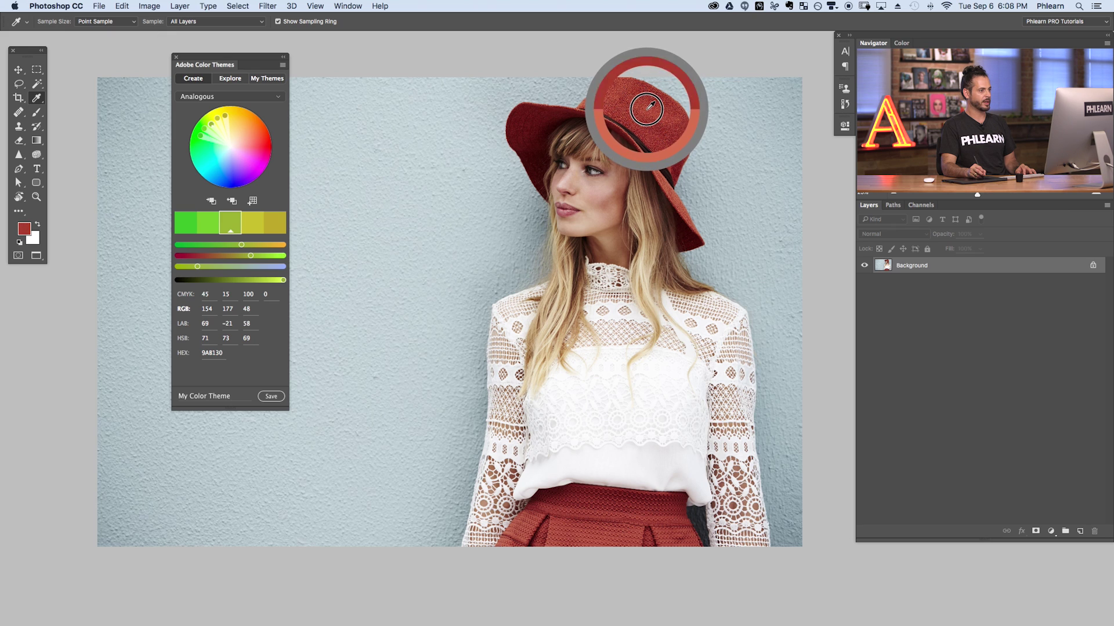
pyautogui.moveTo(649, 104); pyautogui.dragTo(652, 103)
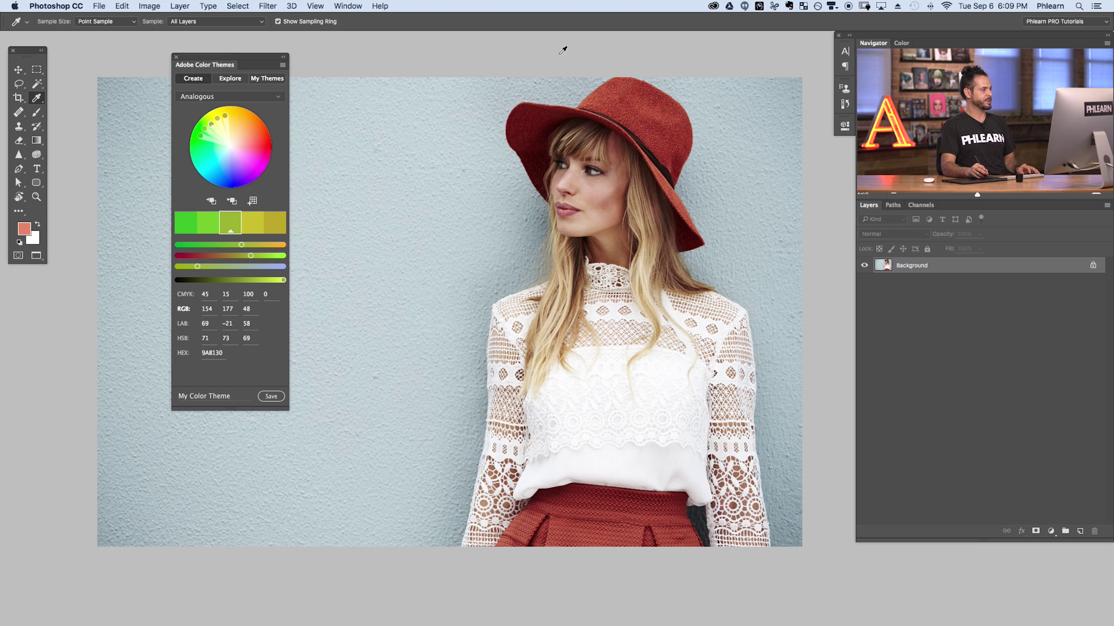
# Set the Eyedropper's sample size to 31 by 31 Average and sample the hat's red as the foreground colour
pyautogui.click(103, 22)
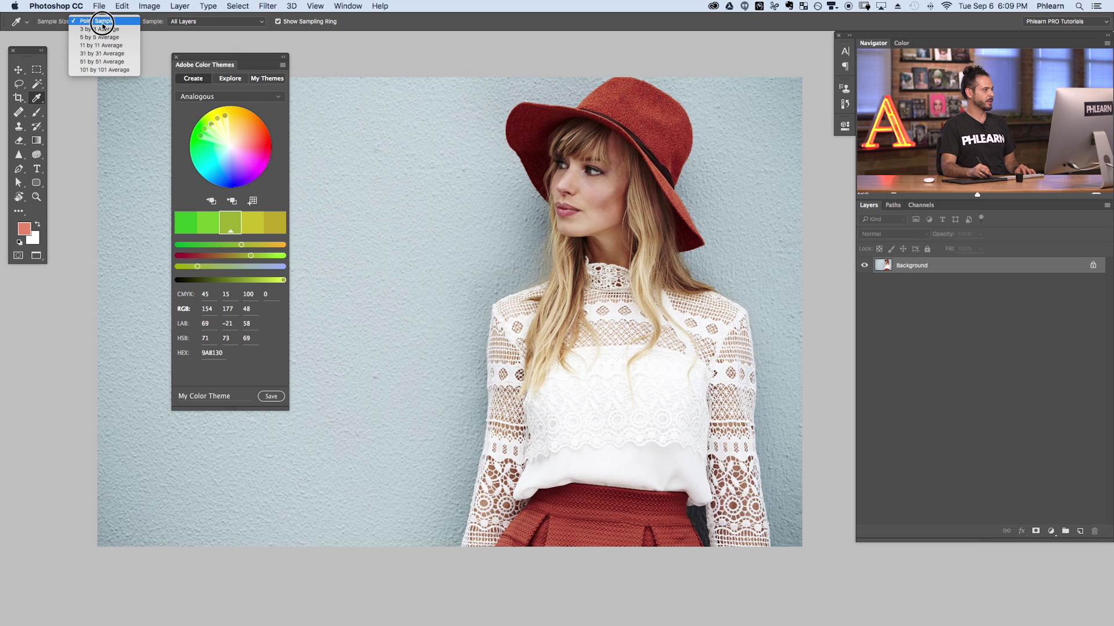
pyautogui.click(114, 54)
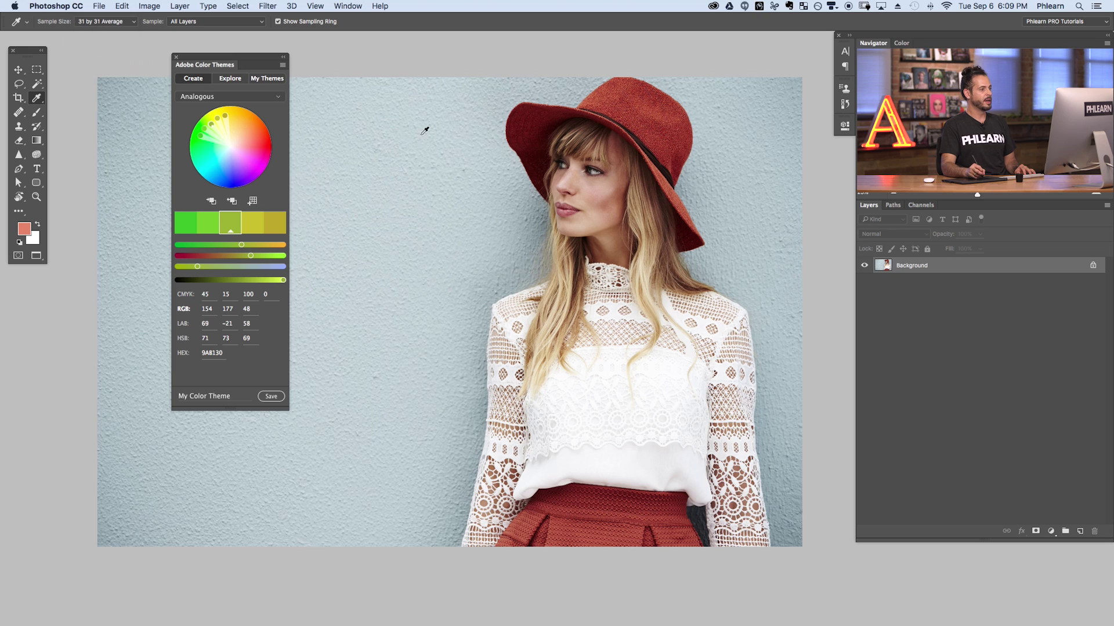
pyautogui.click(648, 110)
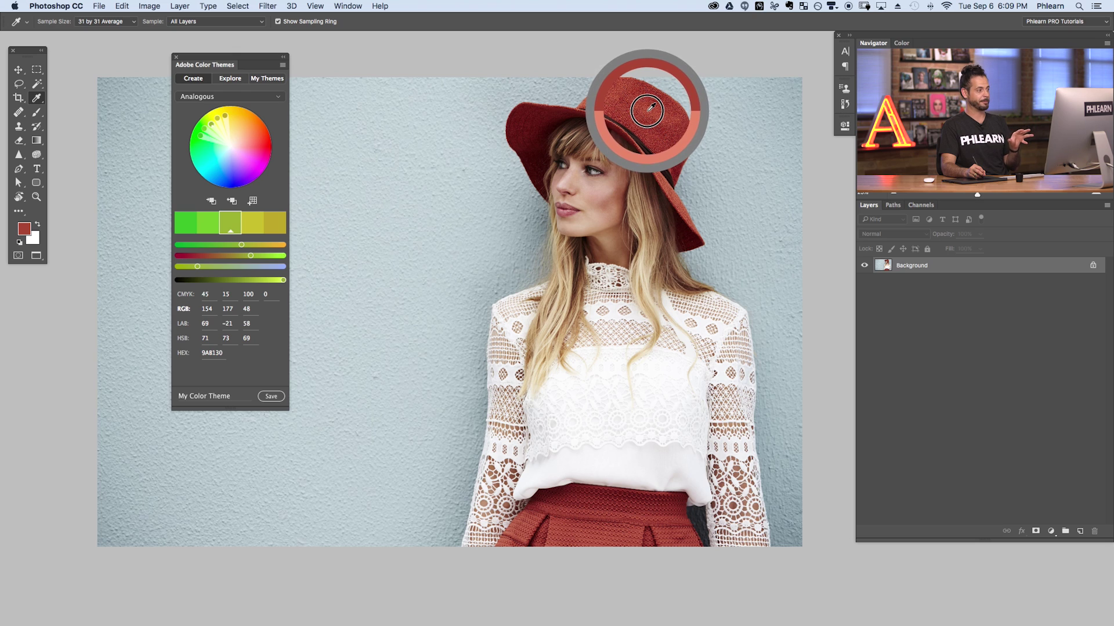
pyautogui.moveTo(647, 108); pyautogui.dragTo(646, 108)
pyautogui.click(646, 108)
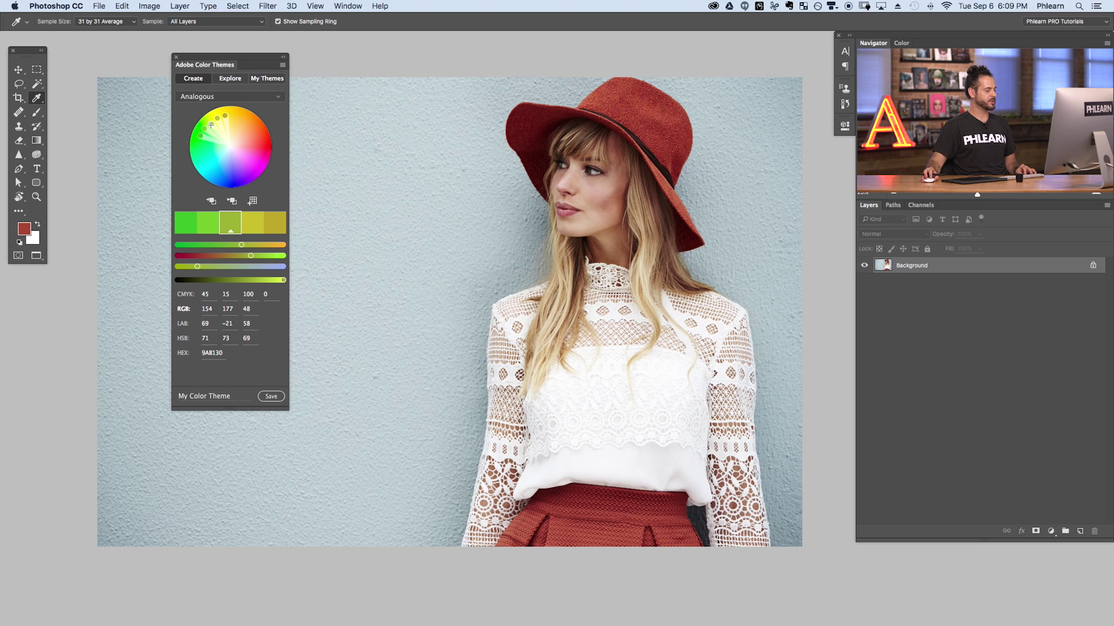
# Set the theme's base colour from the foreground red, and compare the Monochromatic and Triad rules before choosing Complementary
pyautogui.click(235, 203)
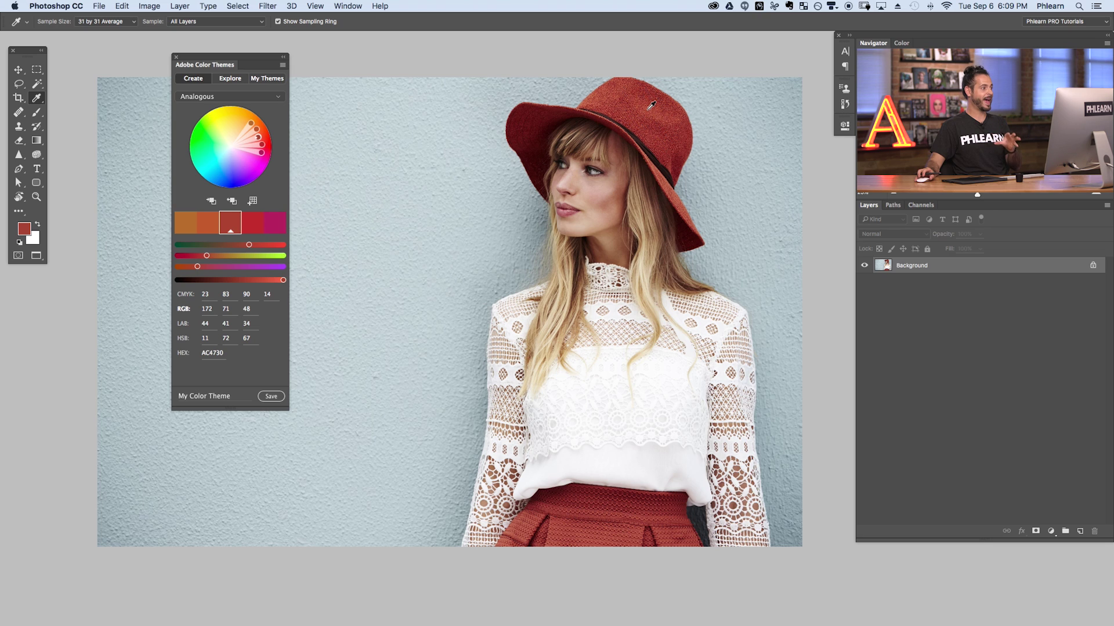
pyautogui.click(268, 99)
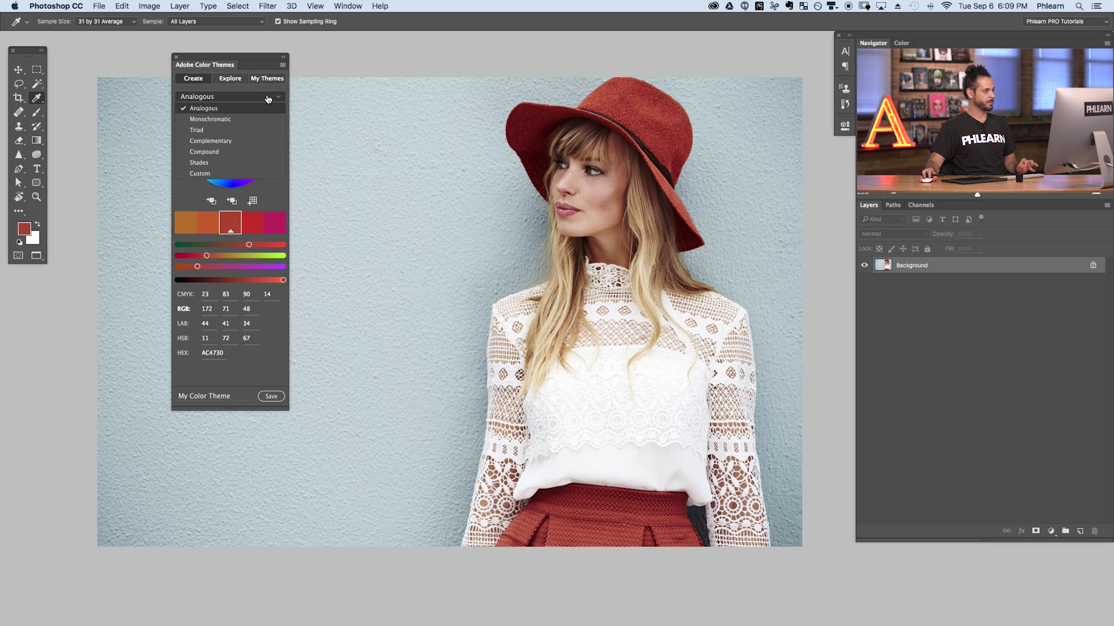
pyautogui.click(230, 119)
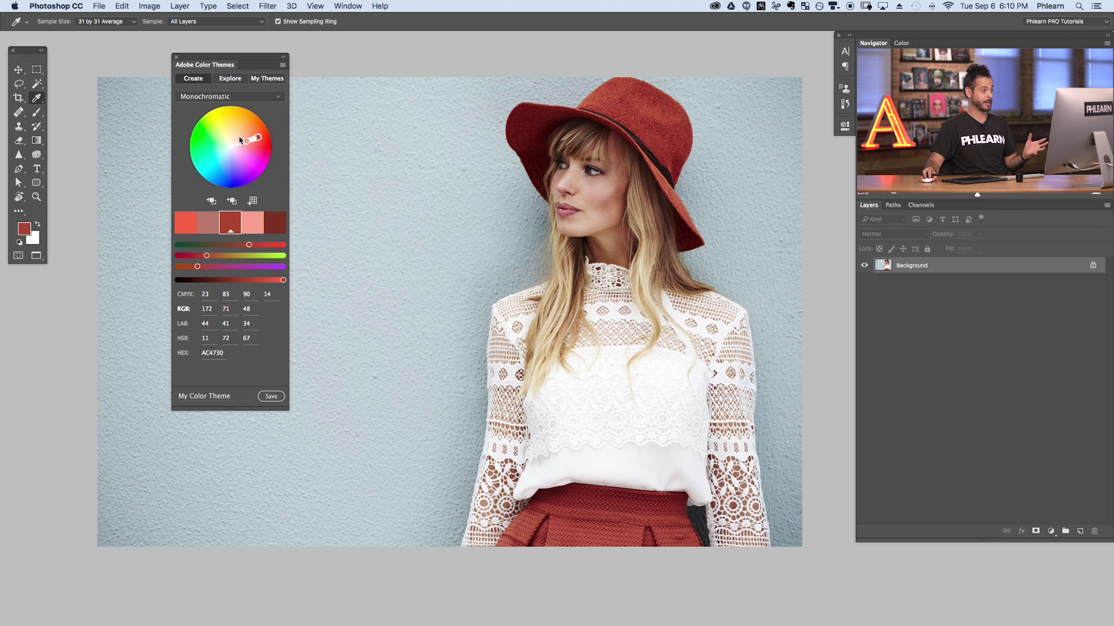
pyautogui.click(246, 98)
pyautogui.click(239, 131)
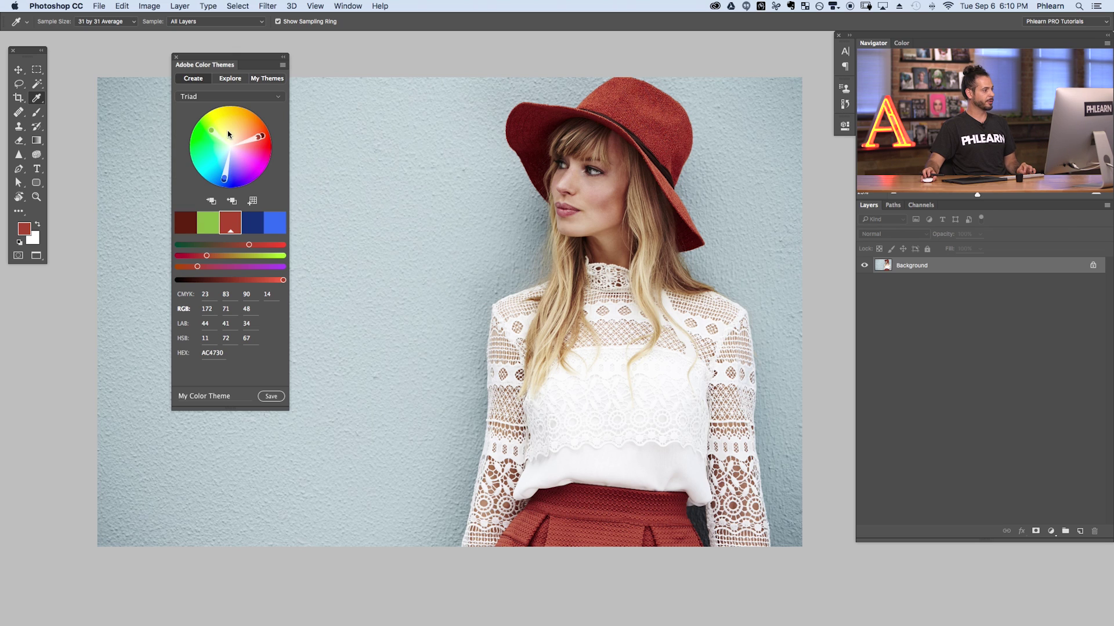
pyautogui.click(224, 97)
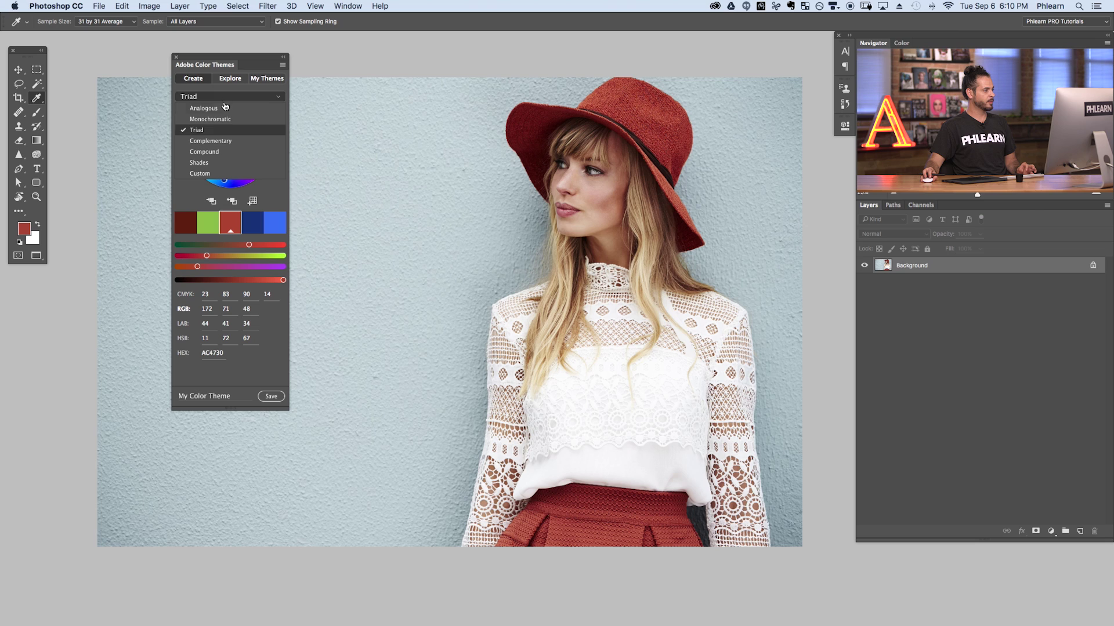
pyautogui.click(220, 141)
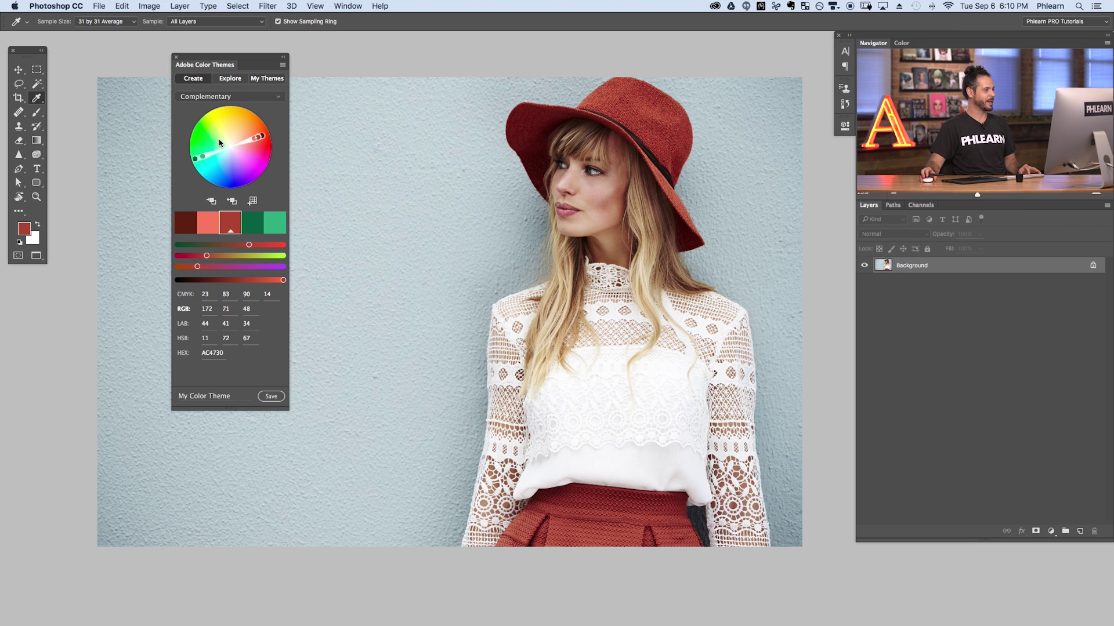
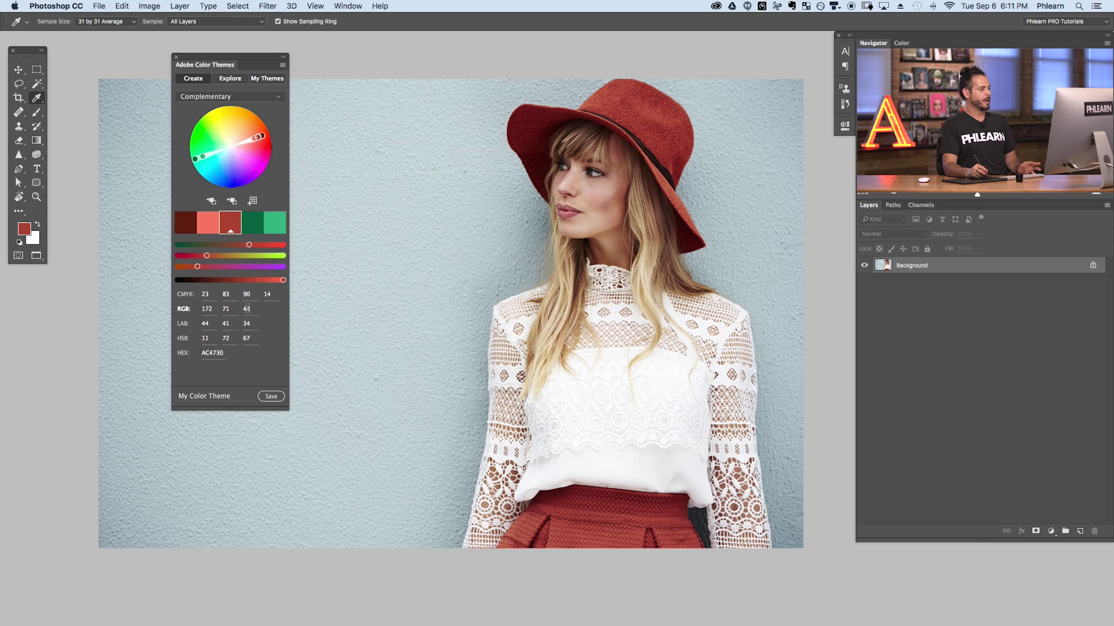
# Open the Color Picker for the foreground colour, reposition it and try different hues and shades, ending on a bright magenta
pyautogui.click(25, 231)
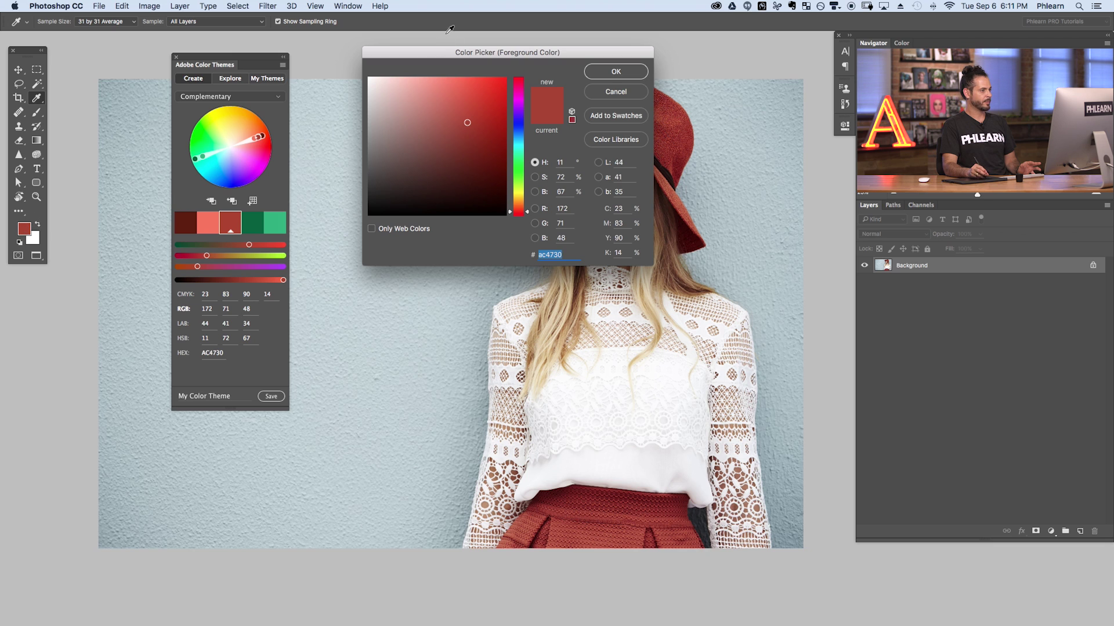
pyautogui.moveTo(435, 45); pyautogui.dragTo(418, 274)
pyautogui.moveTo(401, 328)
pyautogui.mouseDown()
pyautogui.moveTo(393, 318)
pyautogui.moveTo(462, 348)
pyautogui.moveTo(410, 336)
pyautogui.moveTo(486, 387)
pyautogui.moveTo(524, 464)
pyautogui.moveTo(410, 322)
pyautogui.mouseUp()
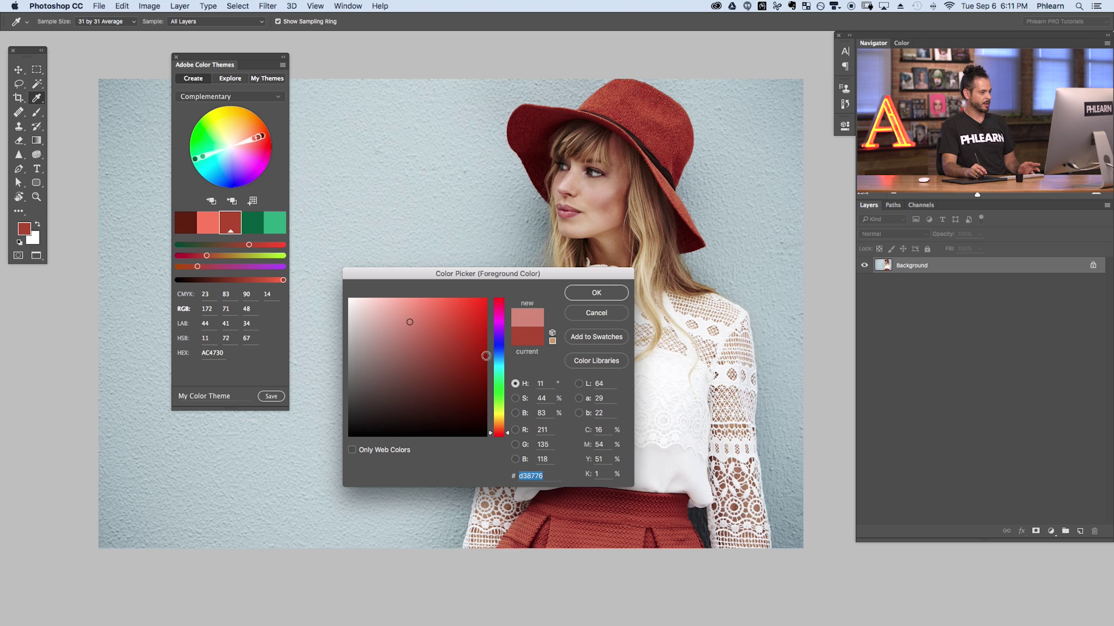
pyautogui.click(502, 394)
pyautogui.click(466, 309)
pyautogui.moveTo(500, 348); pyautogui.dragTo(499, 320)
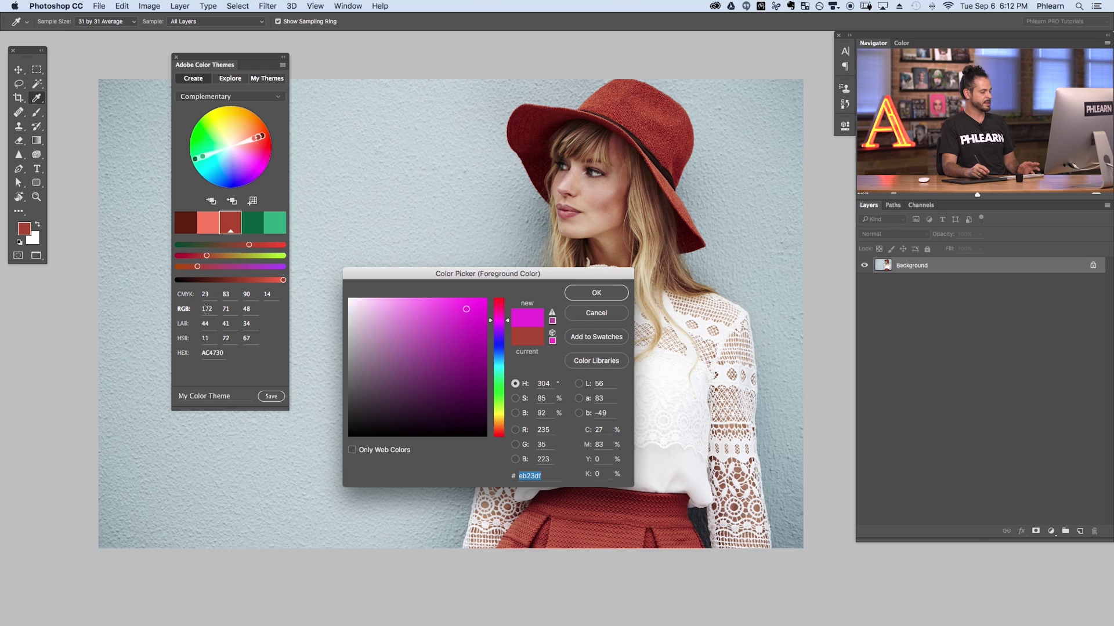
pyautogui.moveTo(423, 276); pyautogui.dragTo(405, 265)
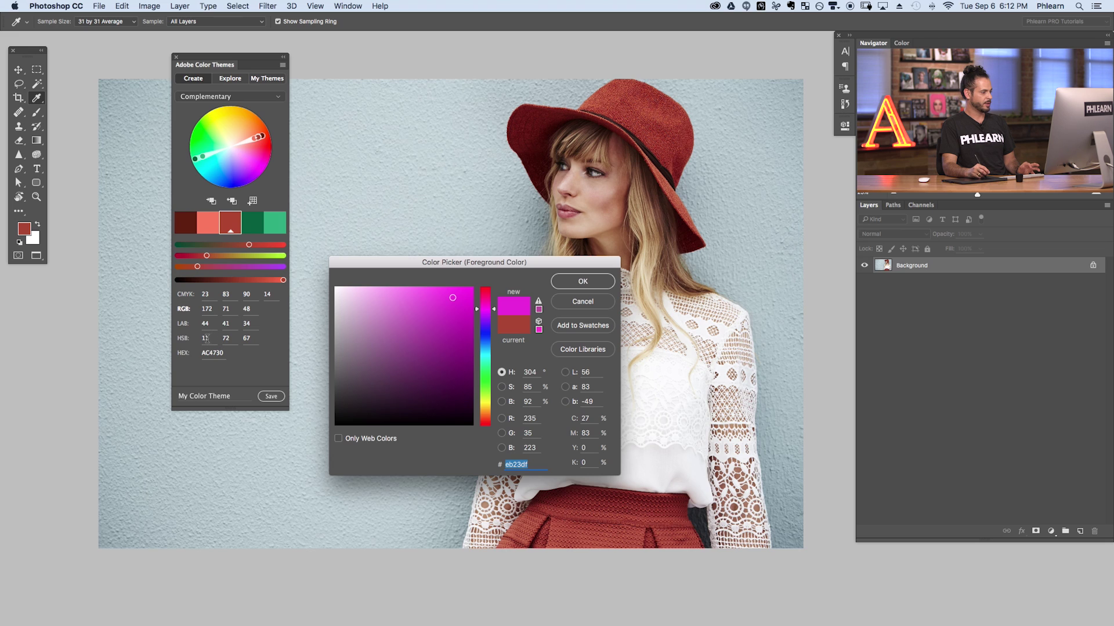
# Set the new foreground colour to hue 11°, saturation 72% and brightness 67% in the Color Picker
pyautogui.doubleClick(531, 372)
pyautogui.write('11')
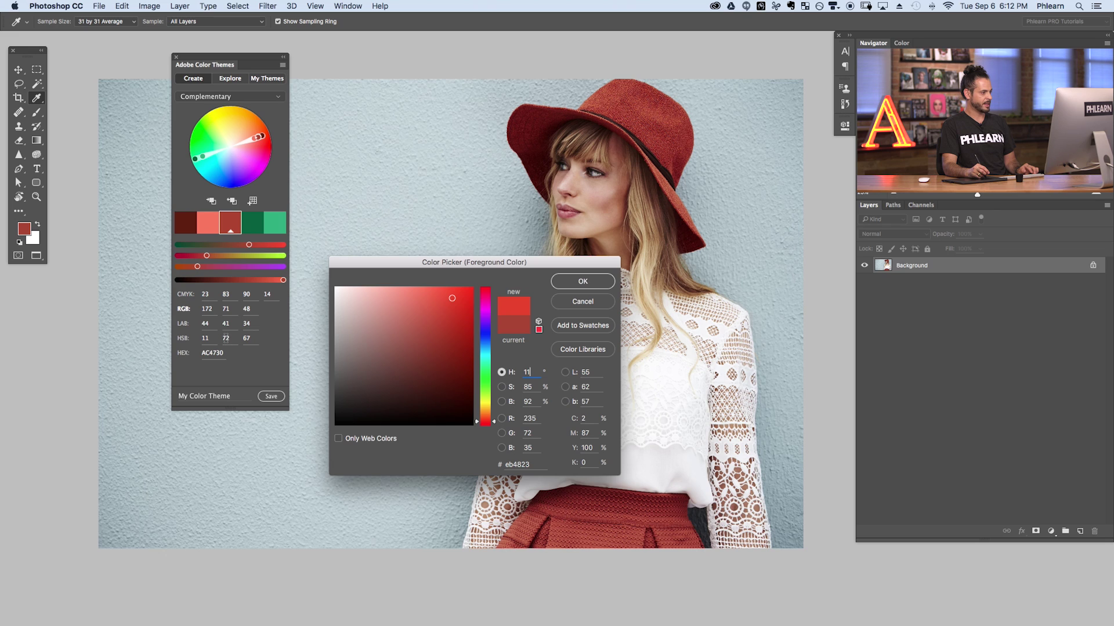
pyautogui.press('Tab')
pyautogui.write('72')
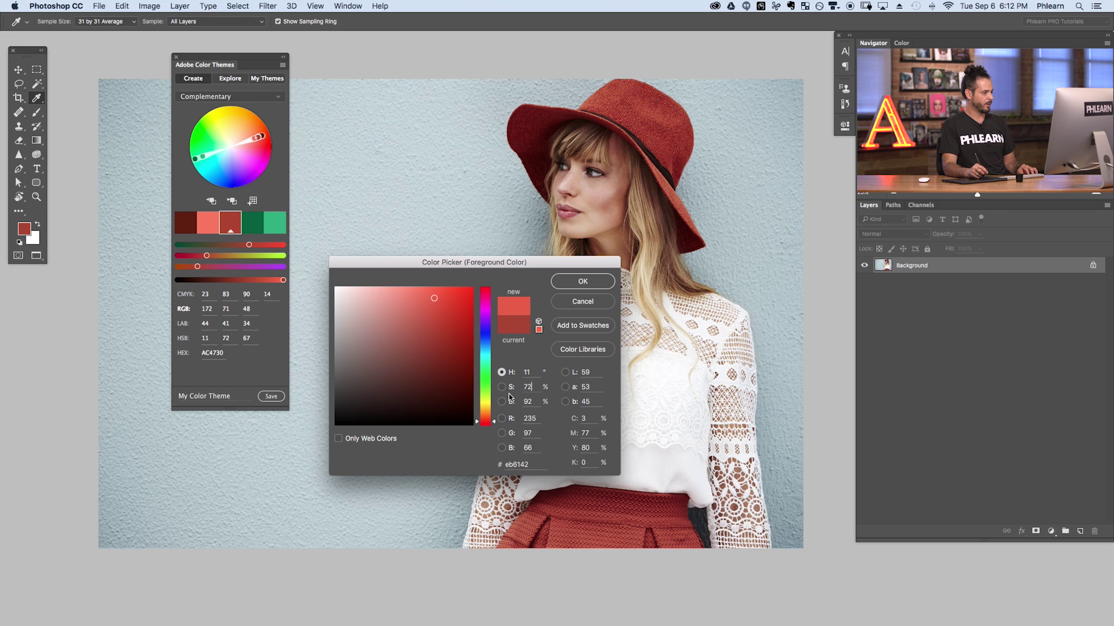
pyautogui.doubleClick(534, 403)
pyautogui.write('67')
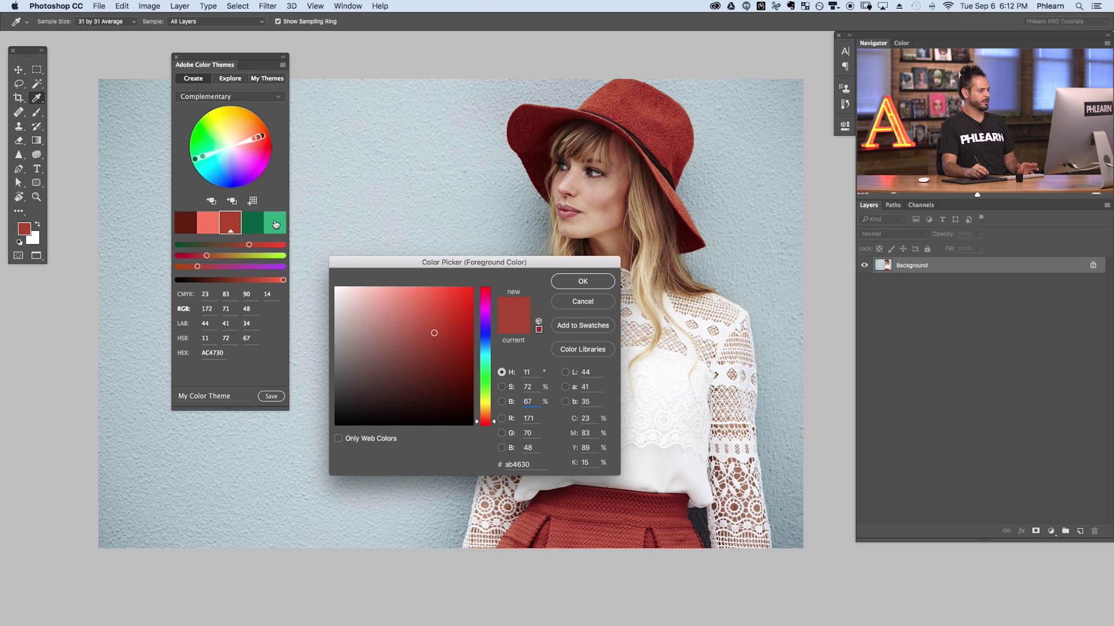
# Cancel the Color Picker and make the theme's lighter complementary green, 30AC7F, the foreground colour with the hat's red as background
pyautogui.click(584, 302)
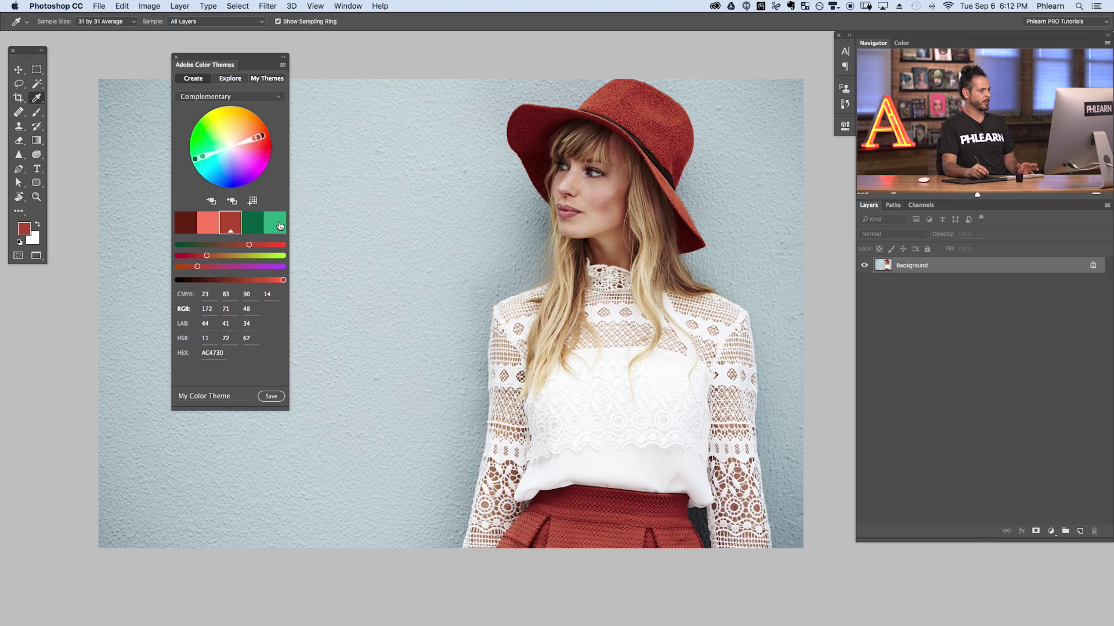
pyautogui.click(276, 224)
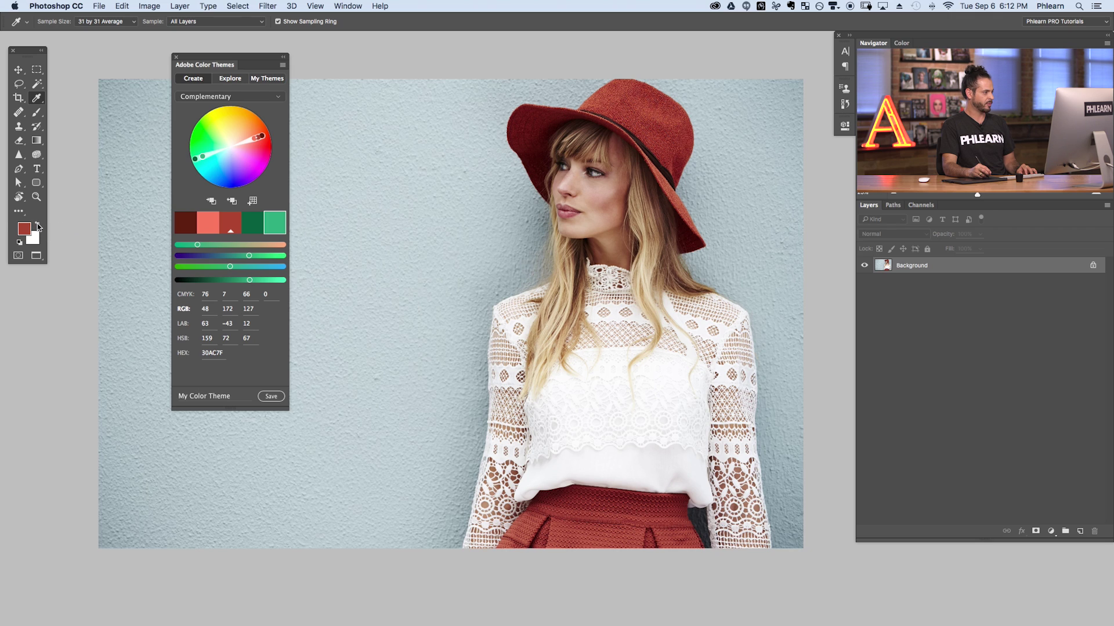
pyautogui.click(211, 201)
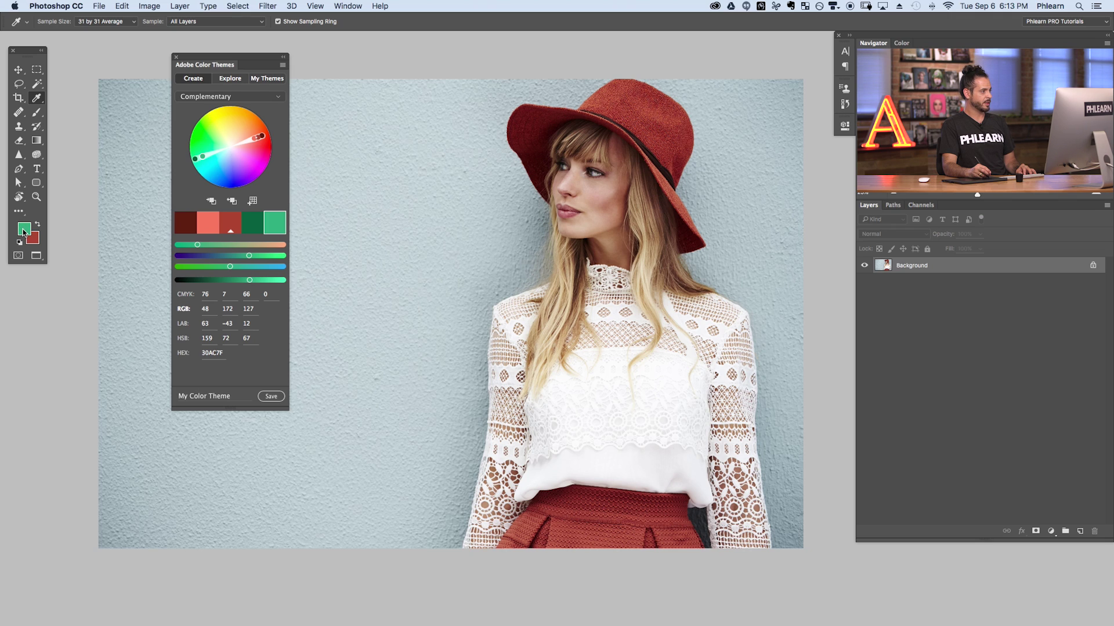
# Add a Solid Color fill layer in green 30ac7f over the photo and set its blend mode to Color
pyautogui.click(179, 5)
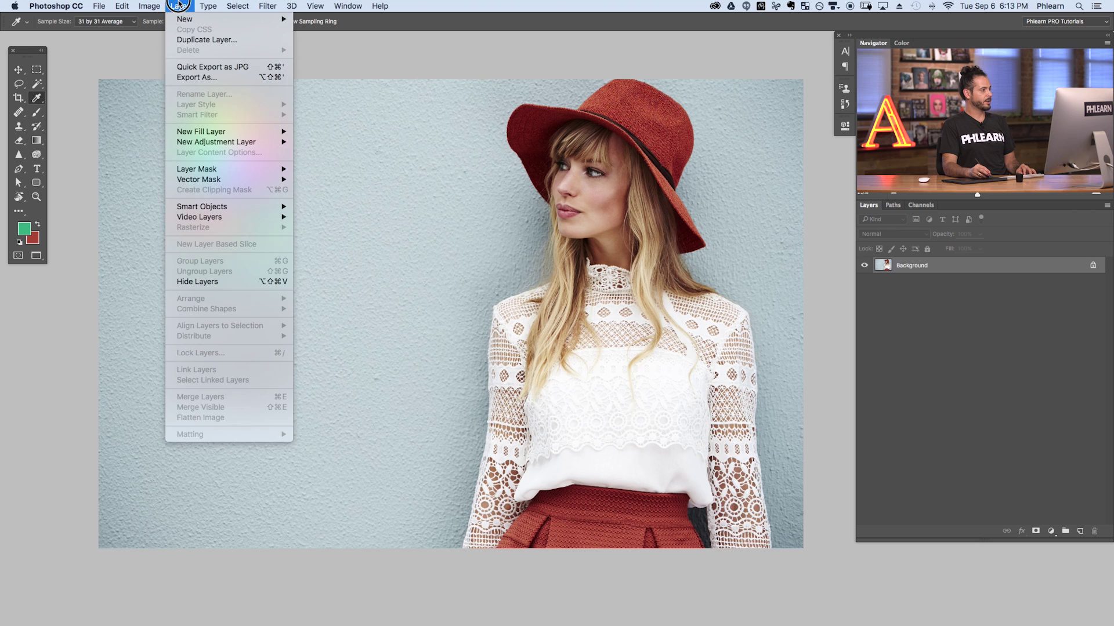
pyautogui.moveTo(223, 143)
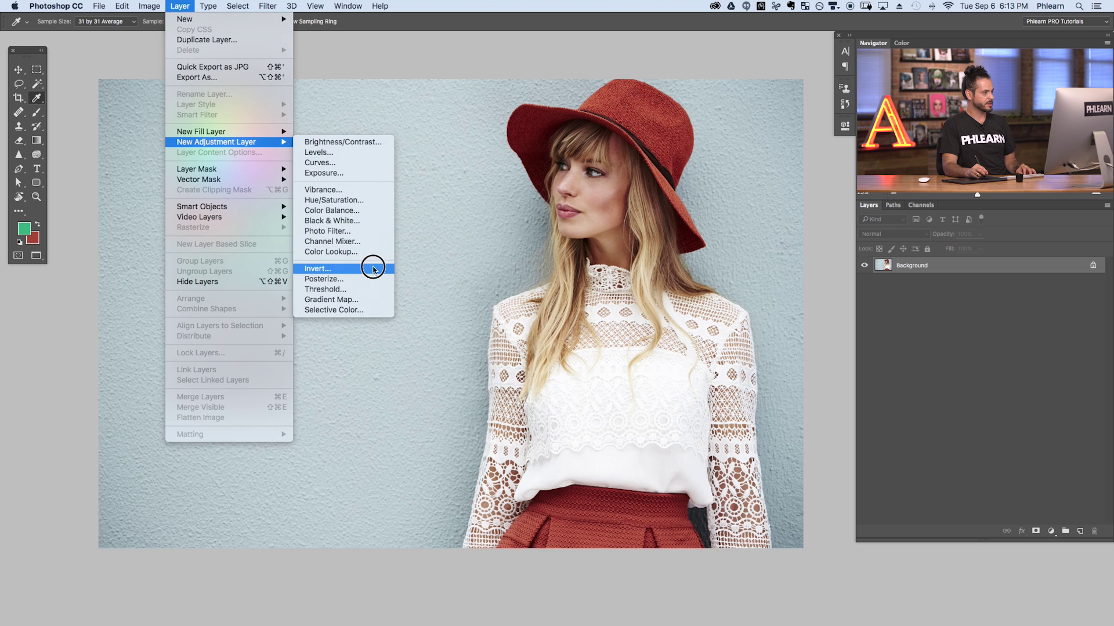
pyautogui.moveTo(268, 135)
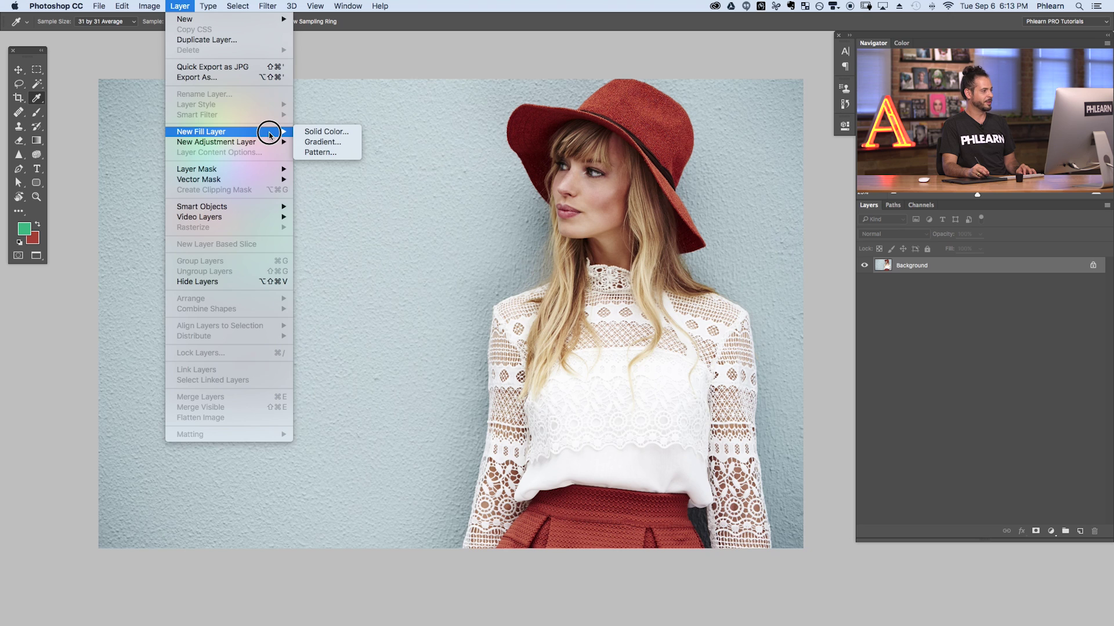
pyautogui.click(341, 134)
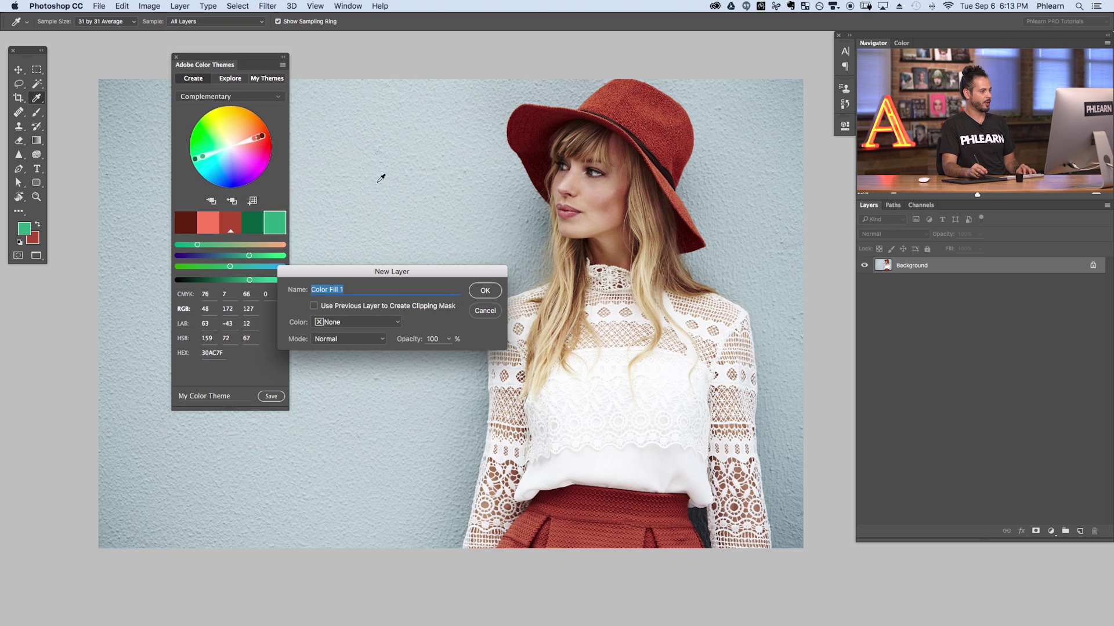
pyautogui.click(485, 290)
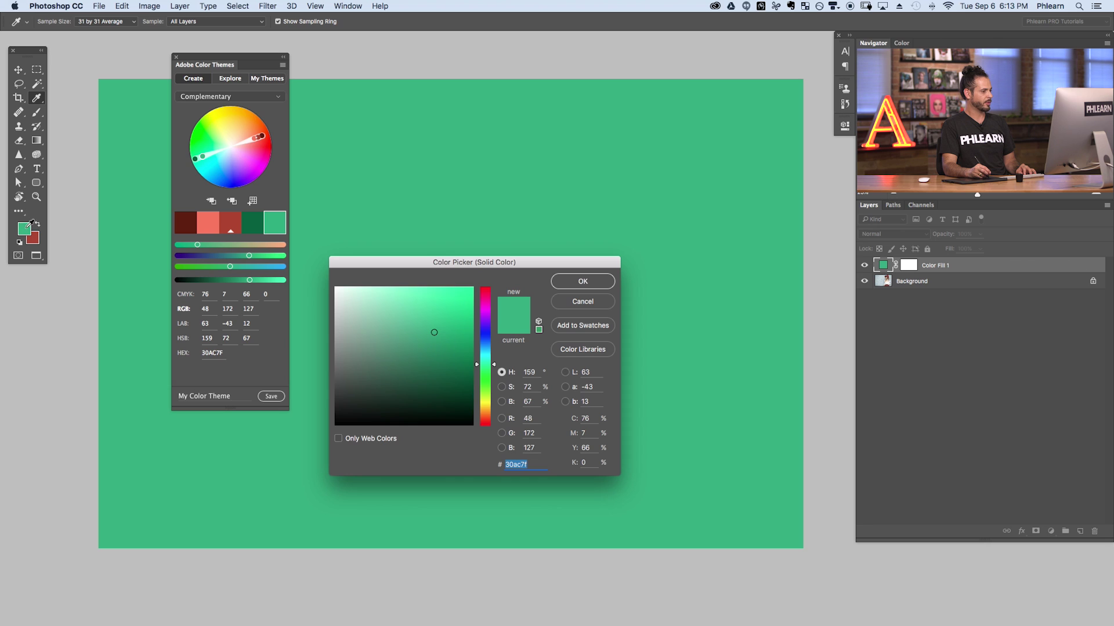
pyautogui.click(595, 282)
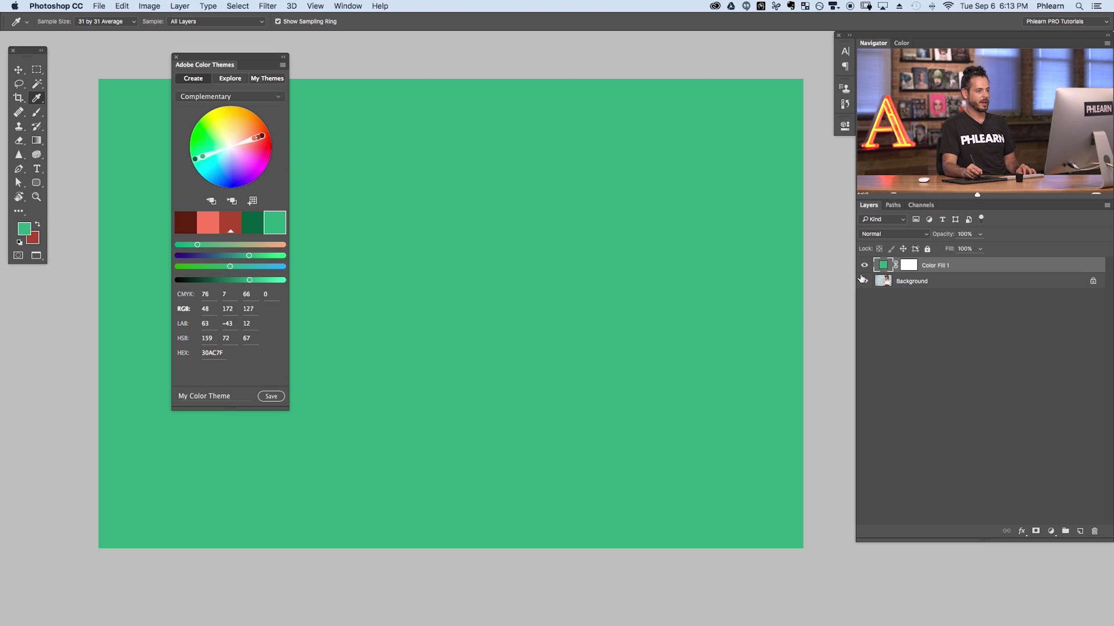
pyautogui.click(894, 235)
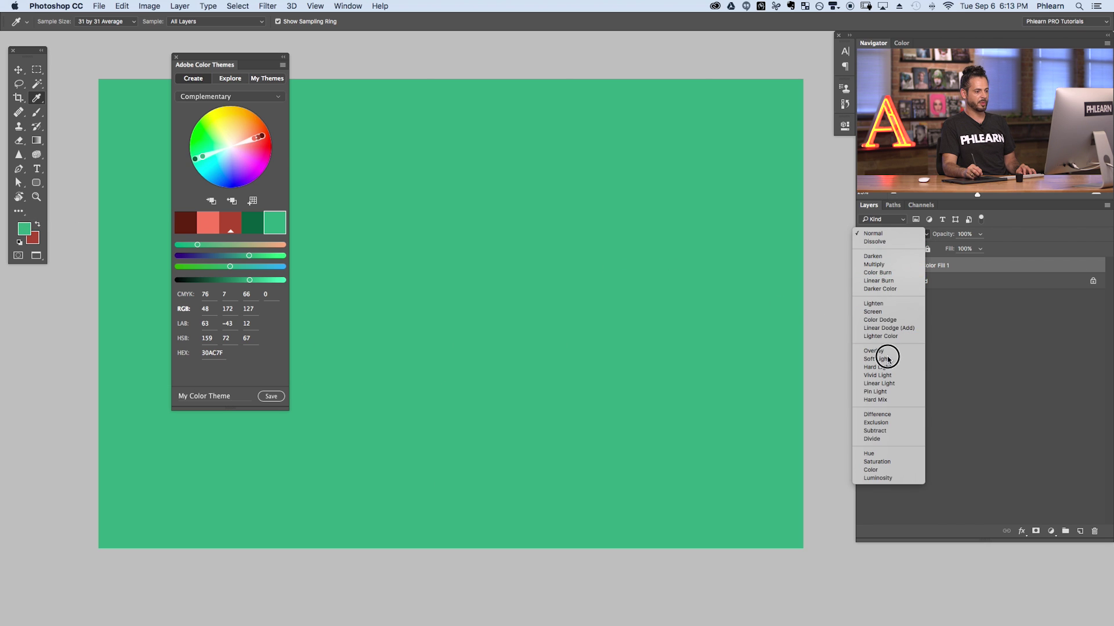
pyautogui.click(896, 469)
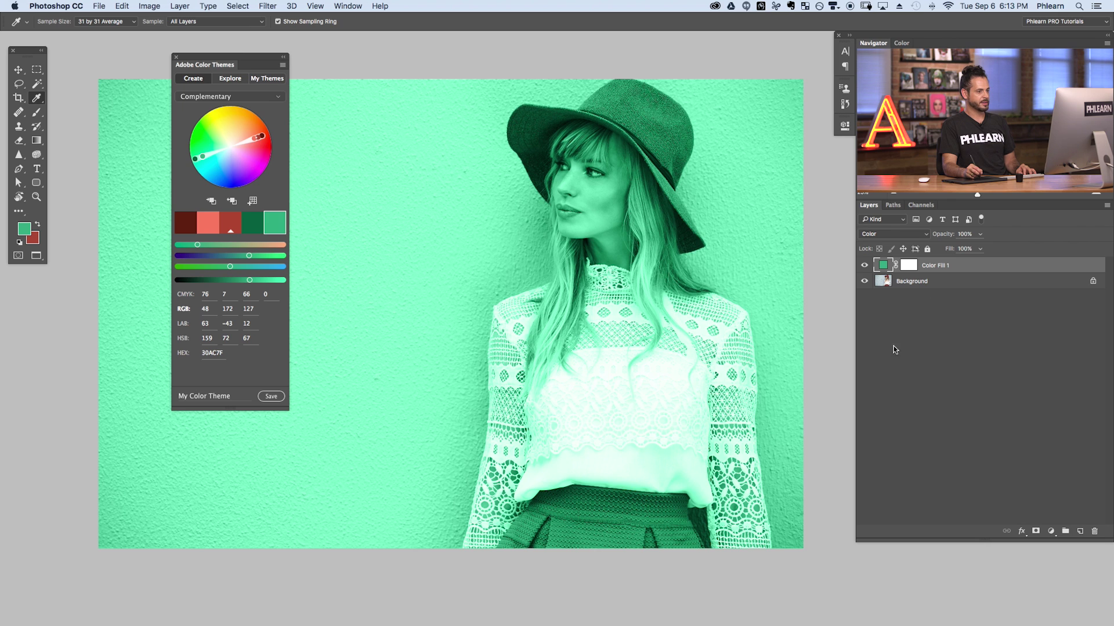
# Compare the photo repeatedly with and without the green fill layer, and leave that layer hidden
pyautogui.click(864, 265)
pyautogui.click(863, 265)
pyautogui.click(863, 265)
pyautogui.click(864, 265)
pyautogui.click(864, 265)
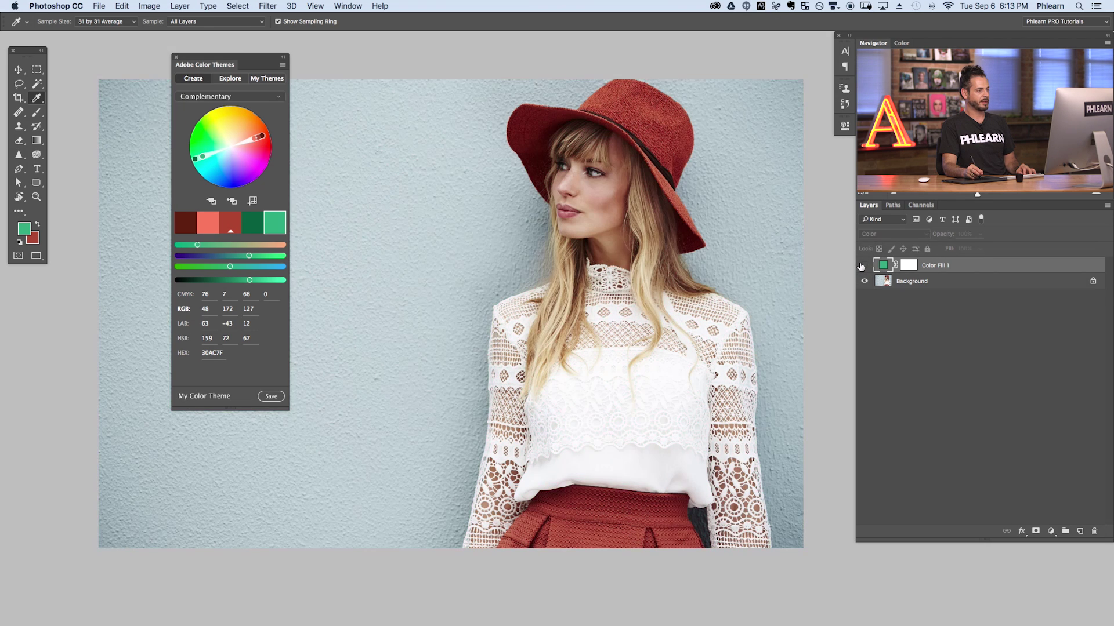
pyautogui.click(862, 265)
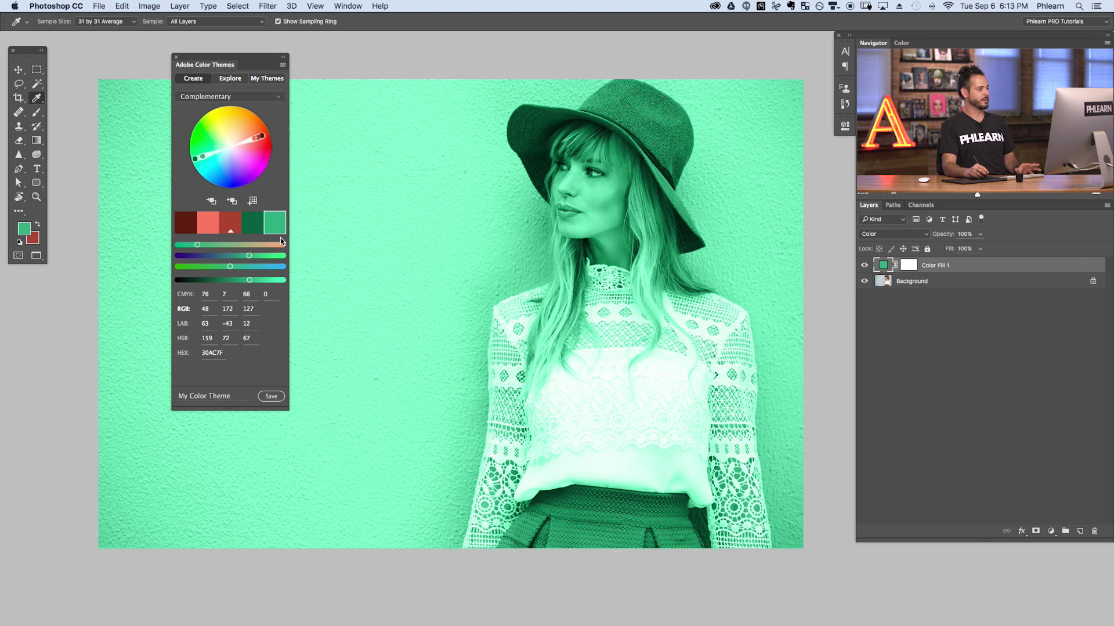
pyautogui.click(864, 267)
pyautogui.click(864, 267)
pyautogui.click(865, 267)
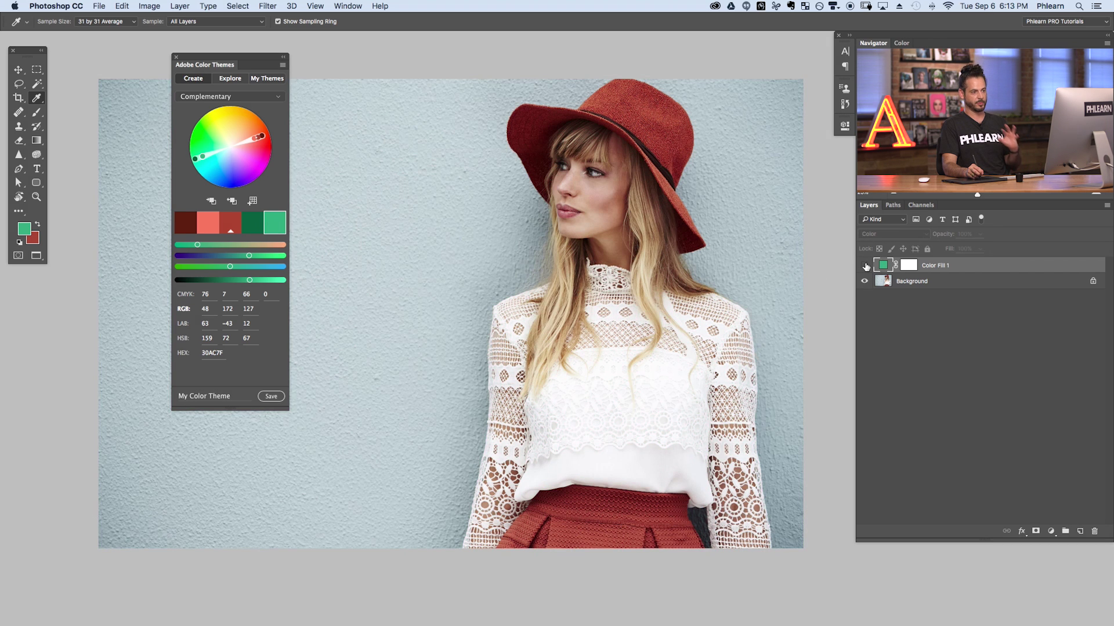
pyautogui.click(865, 266)
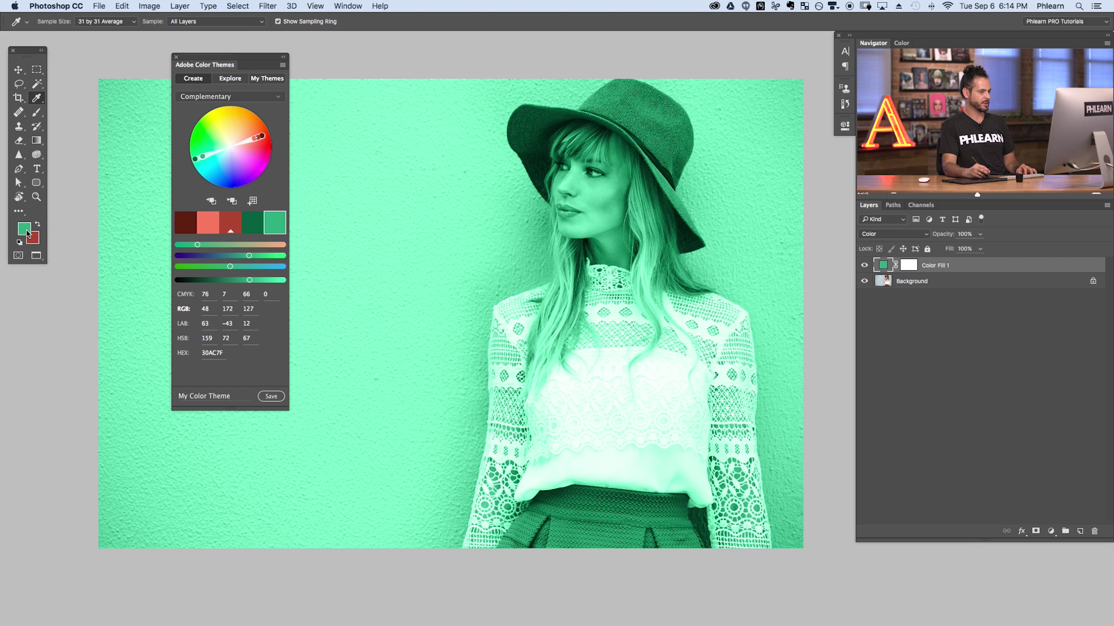
pyautogui.click(864, 265)
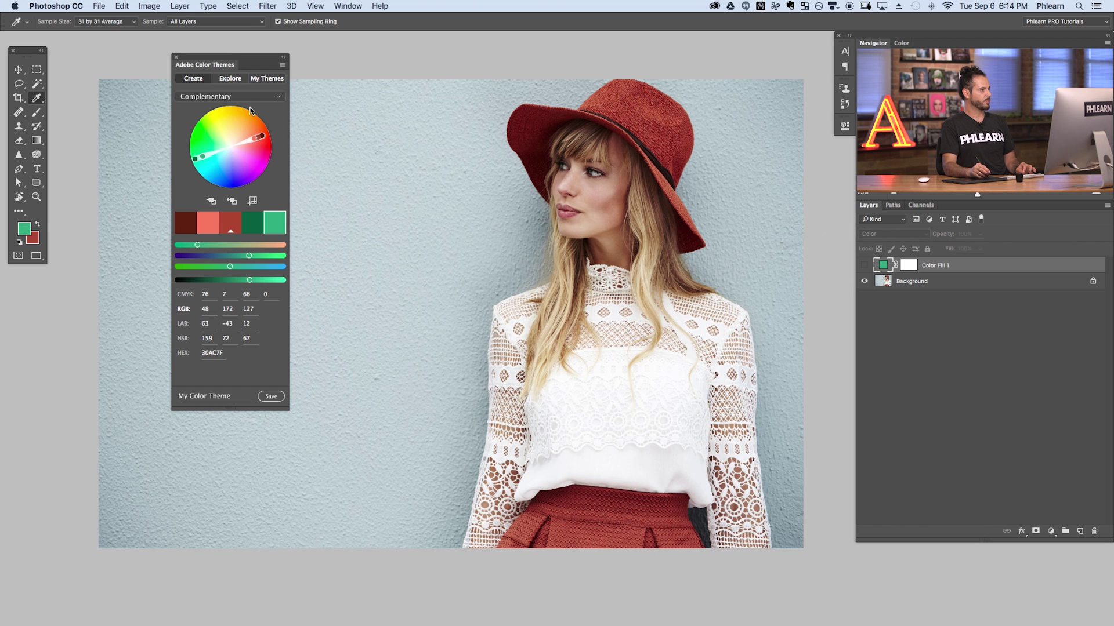
# Add a Hue/Saturation adjustment layer above the hidden fill layer and turn on Colorize
pyautogui.click(180, 7)
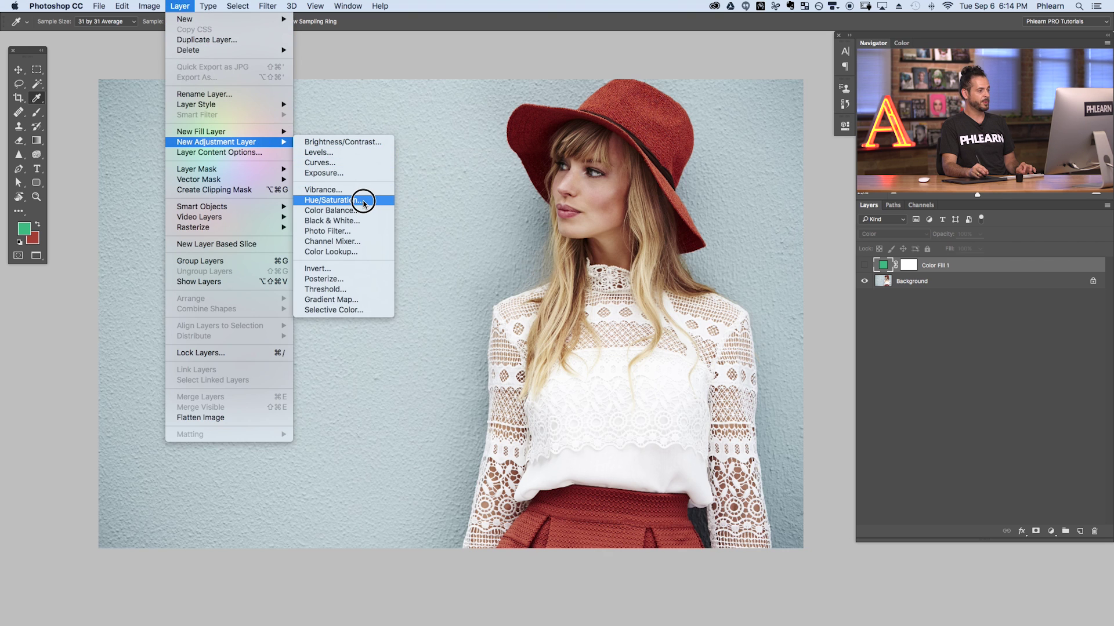
pyautogui.click(363, 200)
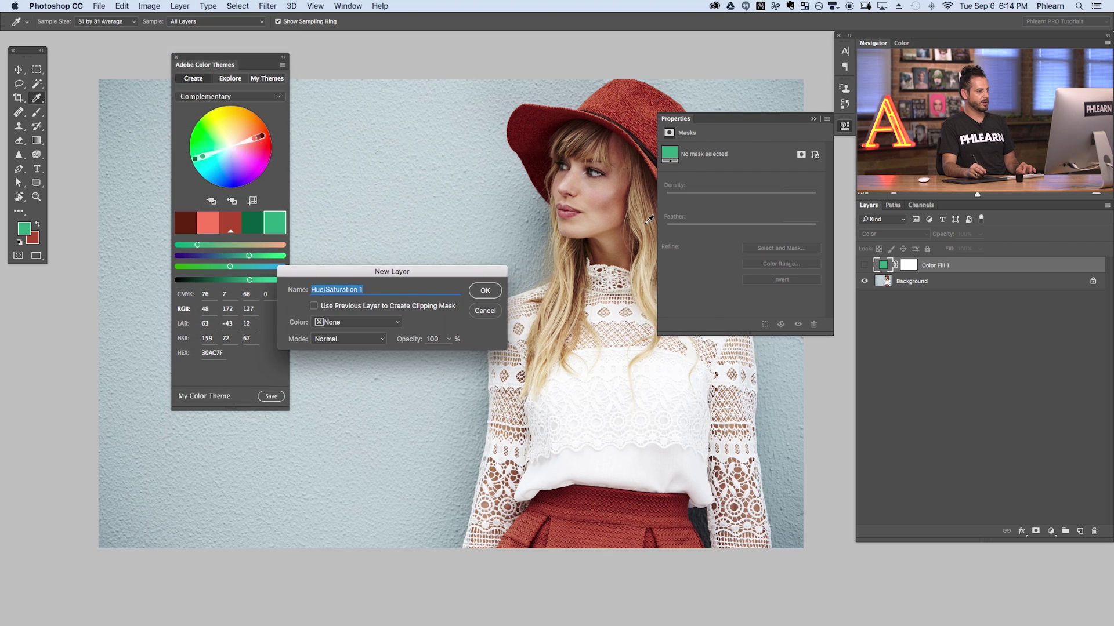
pyautogui.click(485, 292)
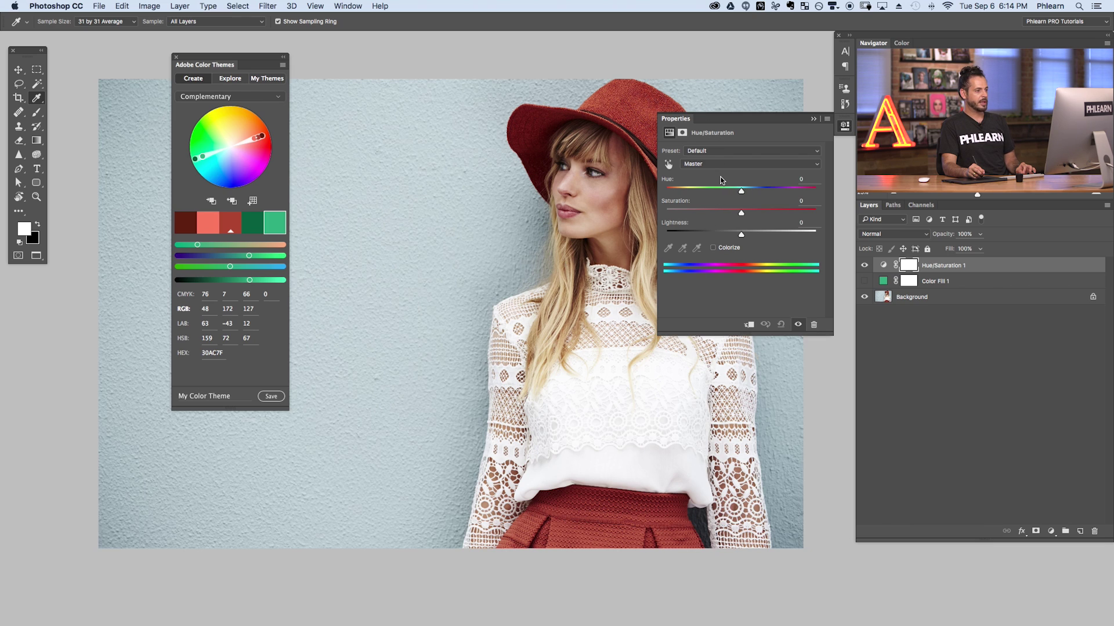
pyautogui.click(713, 248)
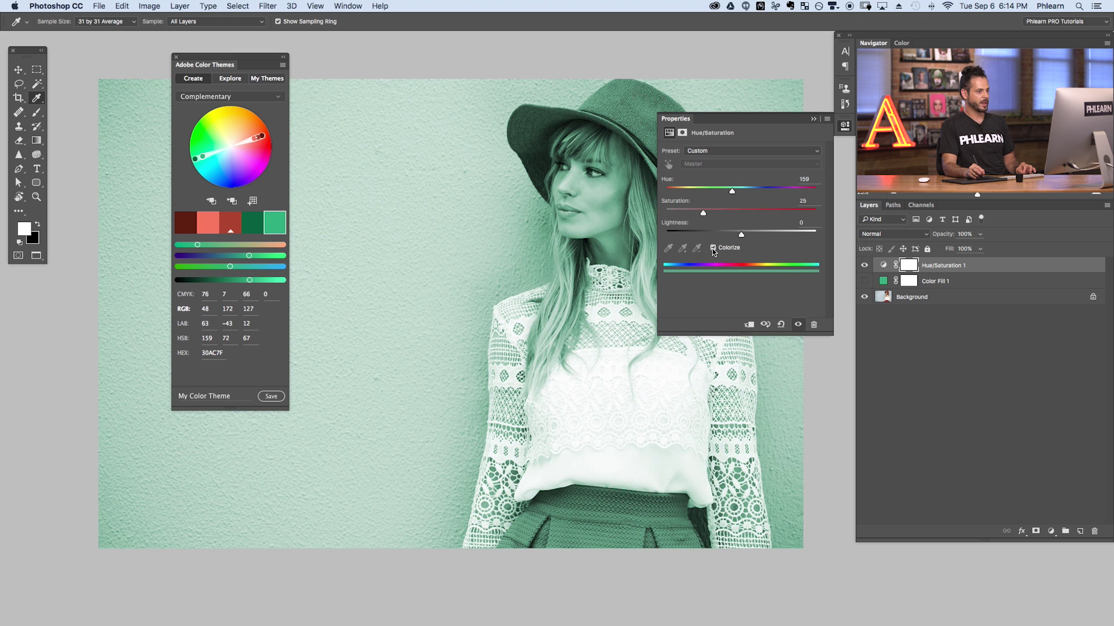
# Set the colorizing hue to 159, matching the theme's green, raise the saturation to 32, and close the adjustment's properties
pyautogui.moveTo(732, 191); pyautogui.dragTo(798, 190)
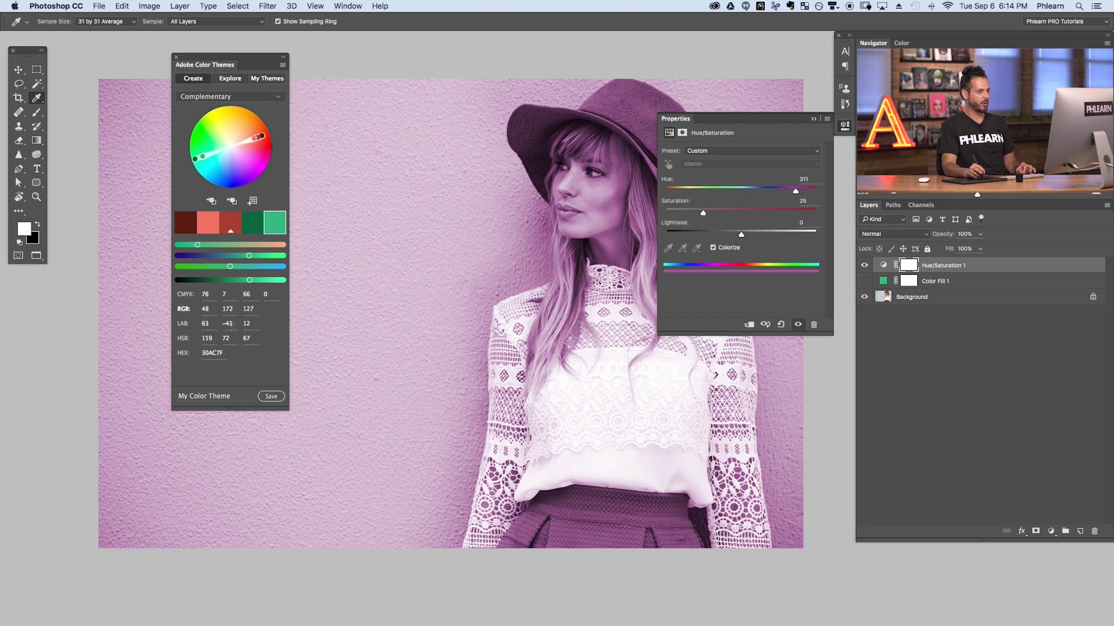
pyautogui.click(777, 175)
pyautogui.write('159')
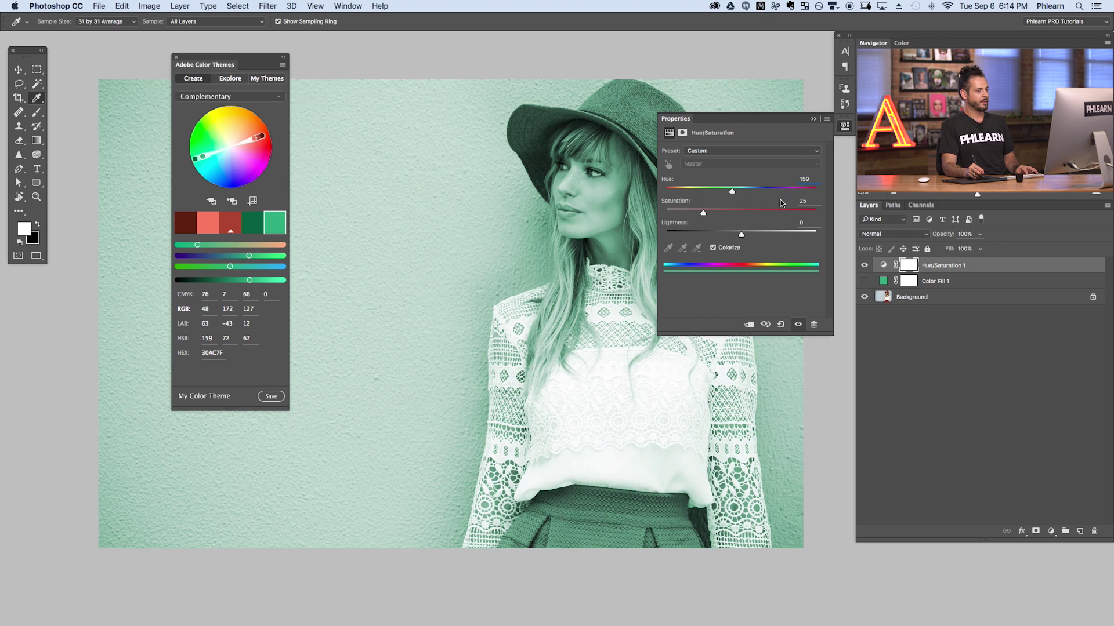
pyautogui.moveTo(702, 214); pyautogui.dragTo(714, 214)
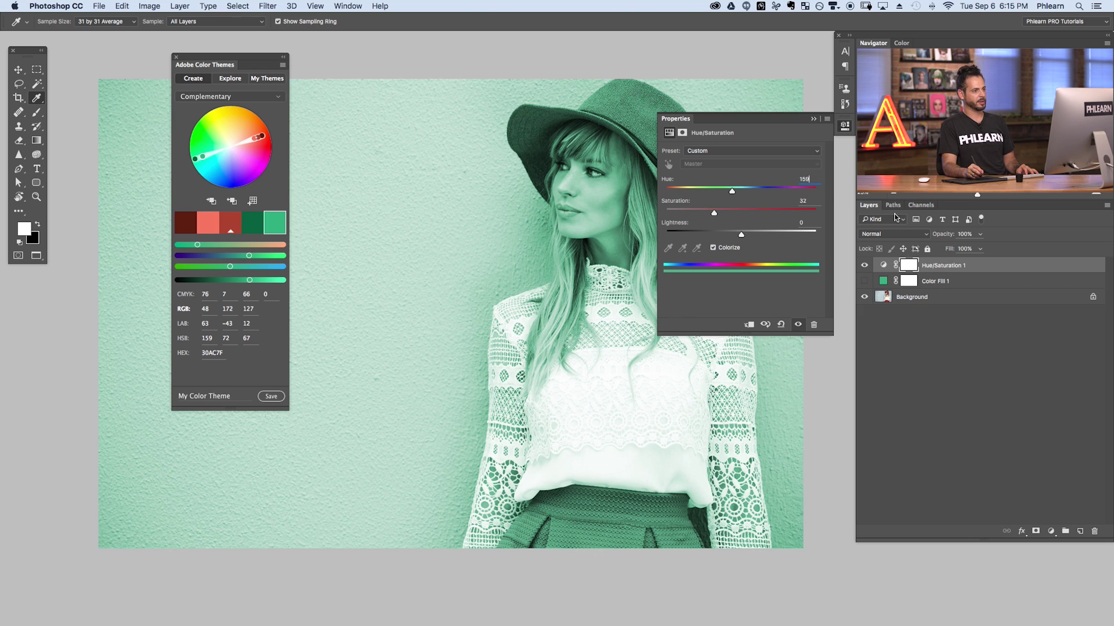
pyautogui.click(844, 127)
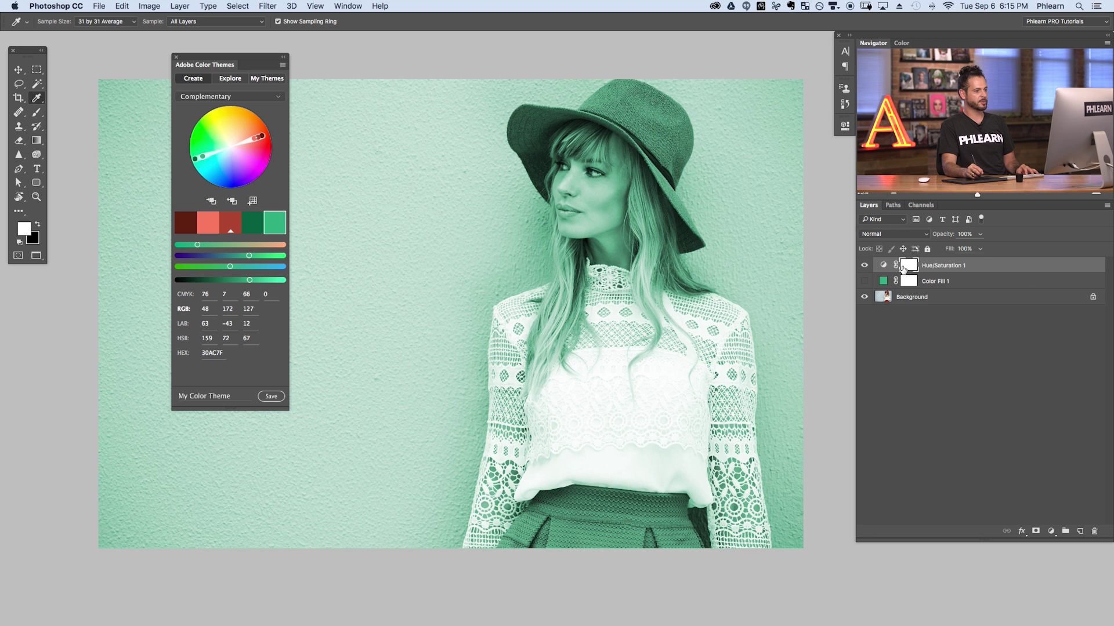
# Compare the Hue/Saturation layer's green with the Color Fill layer's green by showing them in turn
pyautogui.click(864, 266)
pyautogui.click(864, 281)
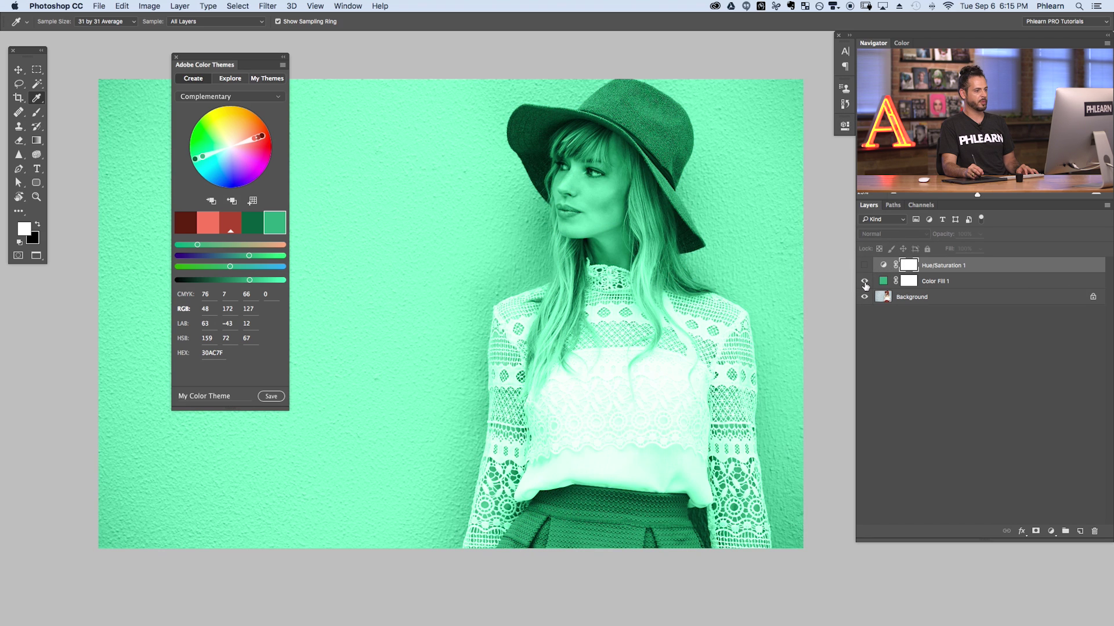
pyautogui.click(864, 281)
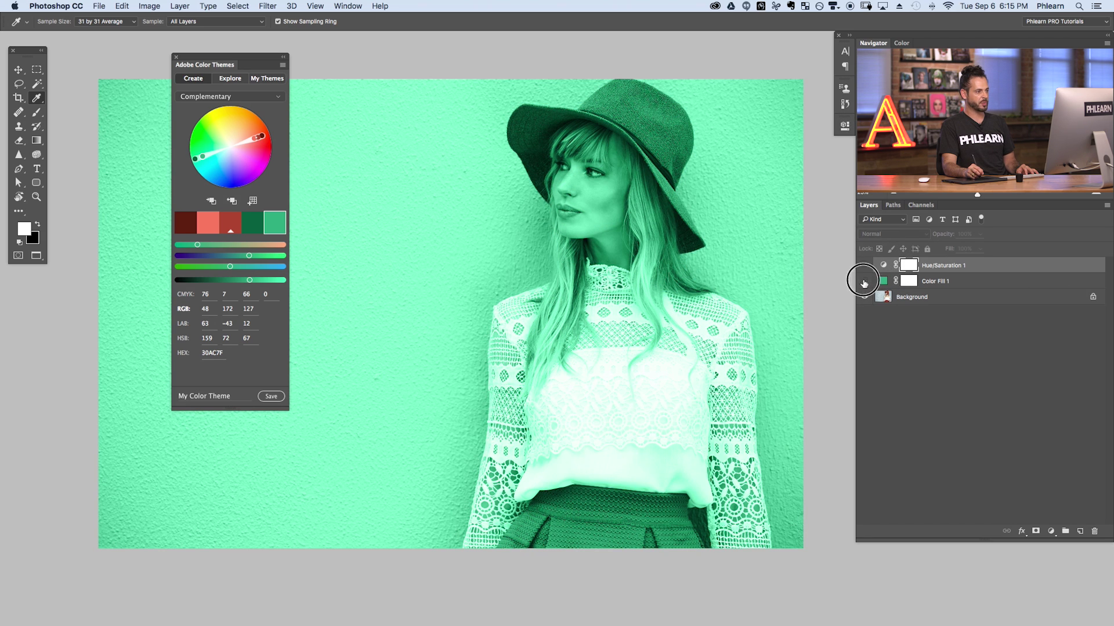
pyautogui.click(864, 265)
pyautogui.click(864, 265)
pyautogui.click(864, 281)
pyautogui.click(864, 282)
pyautogui.click(864, 266)
# Reopen the Hue/Saturation adjustment, try a saturation of 91, settle on 47, and close its properties
pyautogui.doubleClick(884, 266)
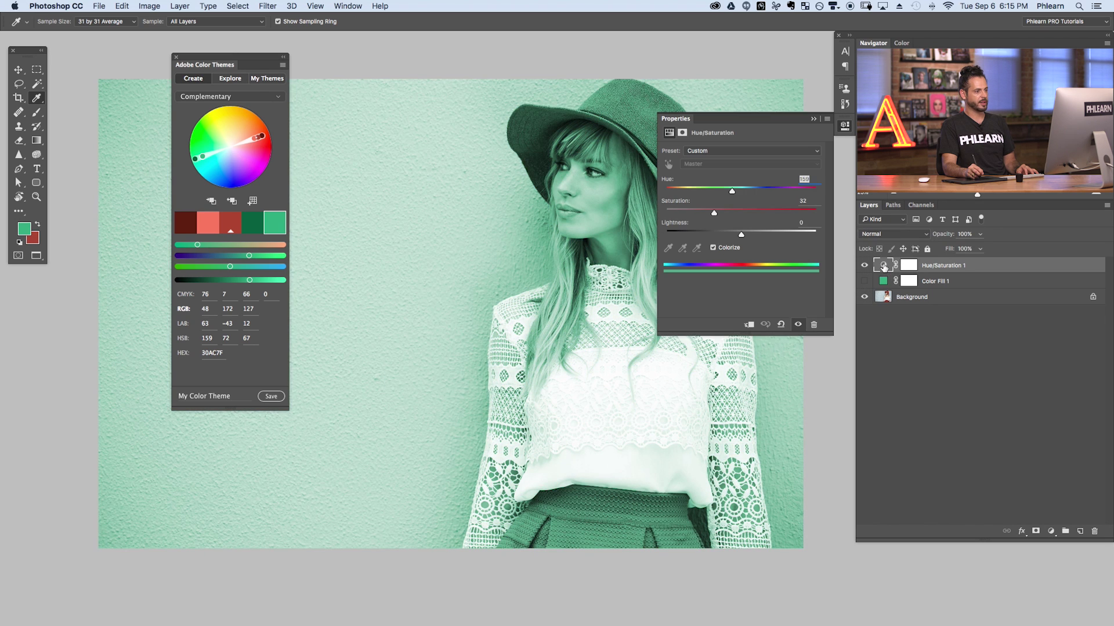
pyautogui.moveTo(716, 212); pyautogui.dragTo(802, 213)
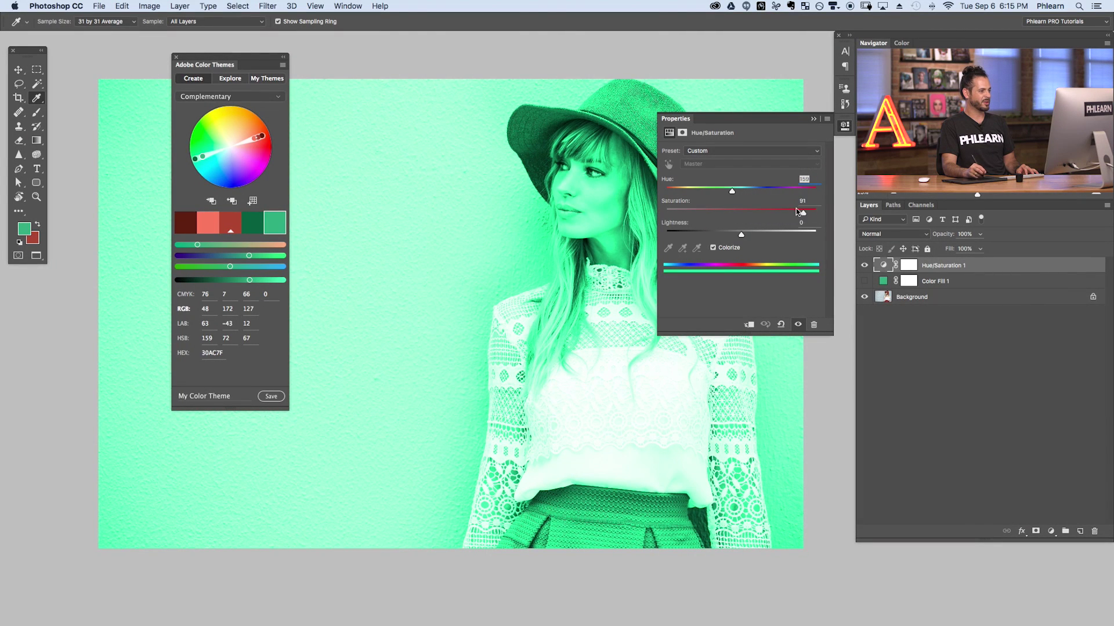
pyautogui.moveTo(730, 210)
pyautogui.mouseDown()
pyautogui.moveTo(719, 208)
pyautogui.moveTo(762, 214)
pyautogui.moveTo(737, 216)
pyautogui.mouseUp()
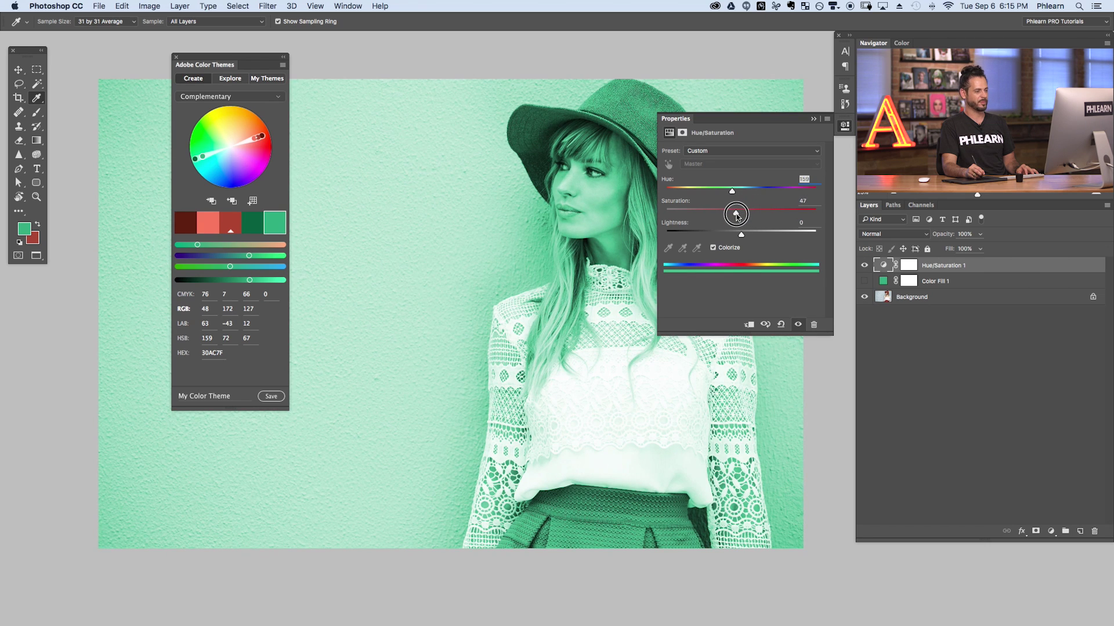
pyautogui.click(845, 127)
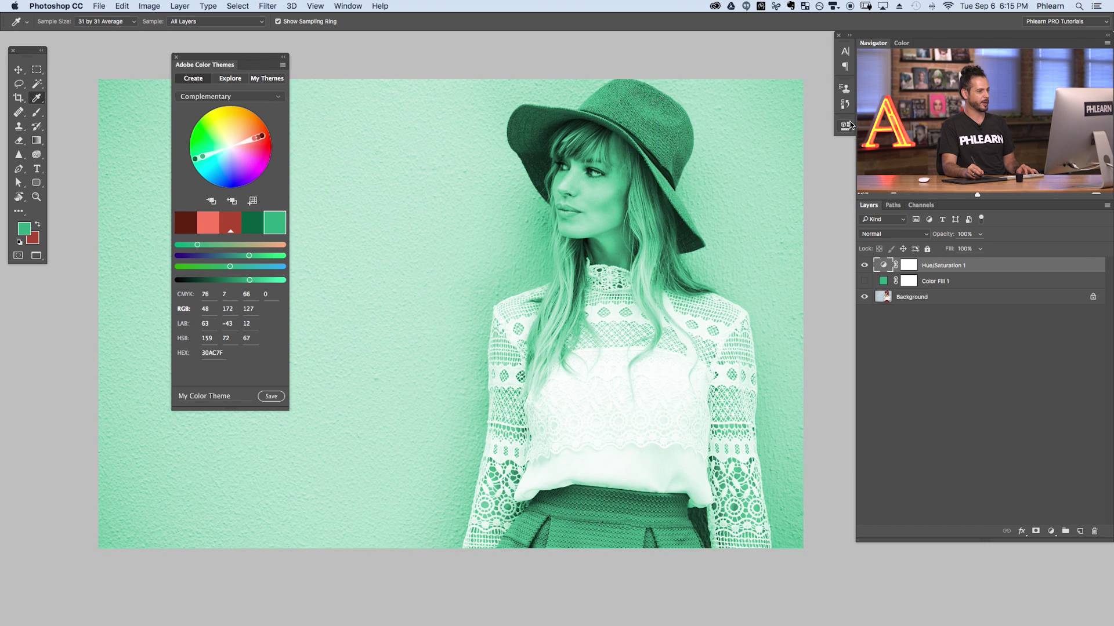
# Compare the photo with and without the Hue/Saturation layer, leave both green layers hidden, and close Adobe Color Themes
pyautogui.click(864, 266)
pyautogui.click(864, 266)
pyautogui.click(864, 265)
pyautogui.click(864, 265)
pyautogui.click(865, 266)
pyautogui.click(864, 267)
pyautogui.click(865, 281)
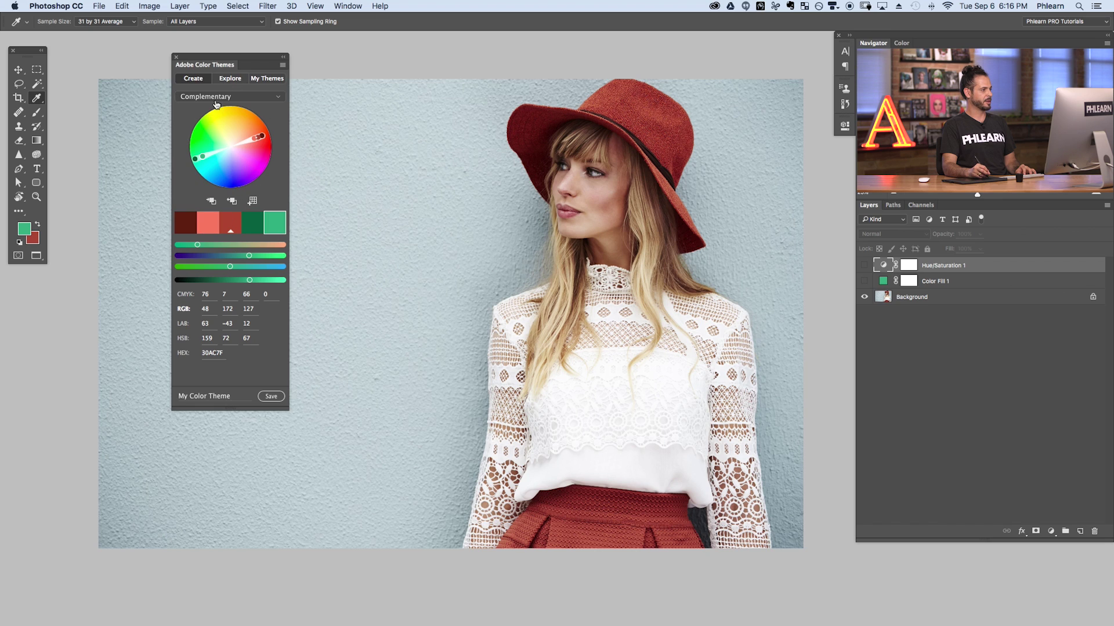
pyautogui.click(175, 57)
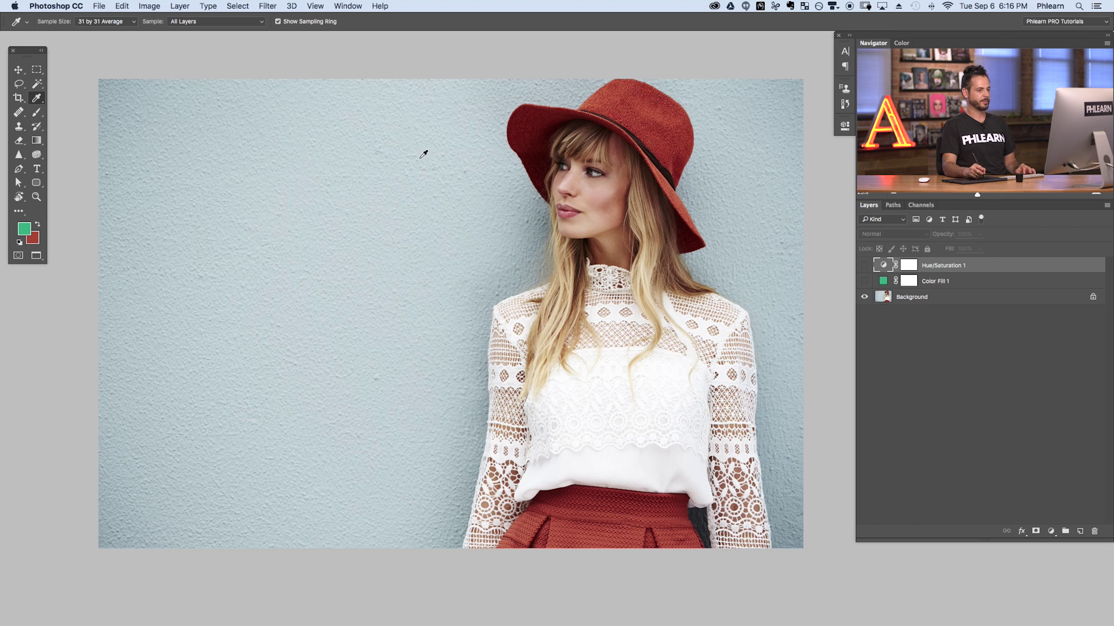
# Create a new layer and start a Color Range selection, trying the red hat as the sample before sampling the blue wall
pyautogui.click(1080, 532)
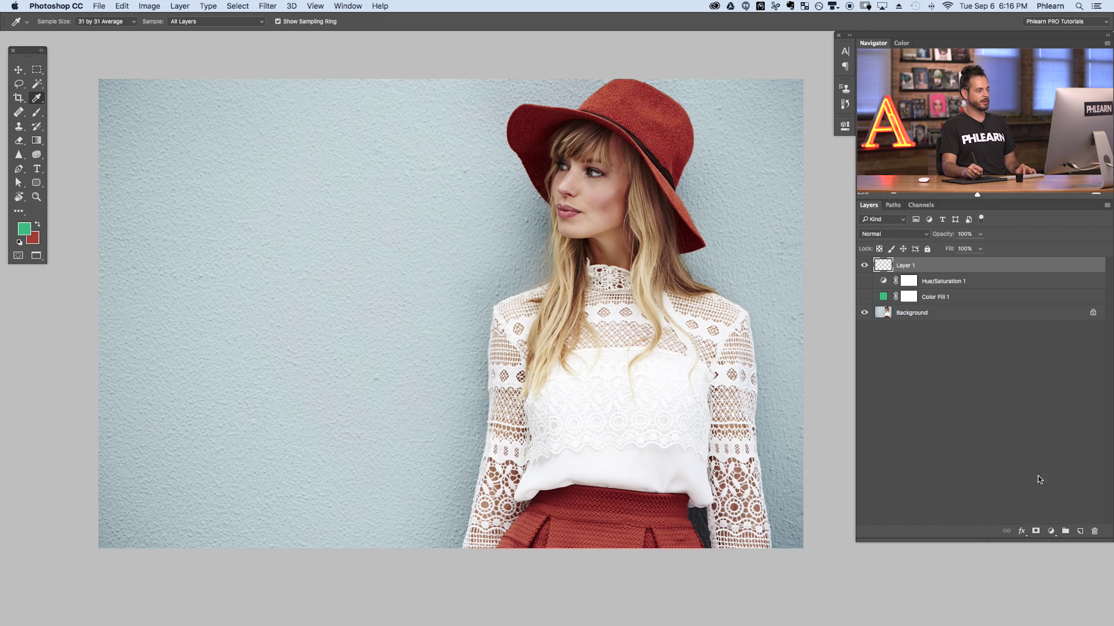
pyautogui.click(239, 7)
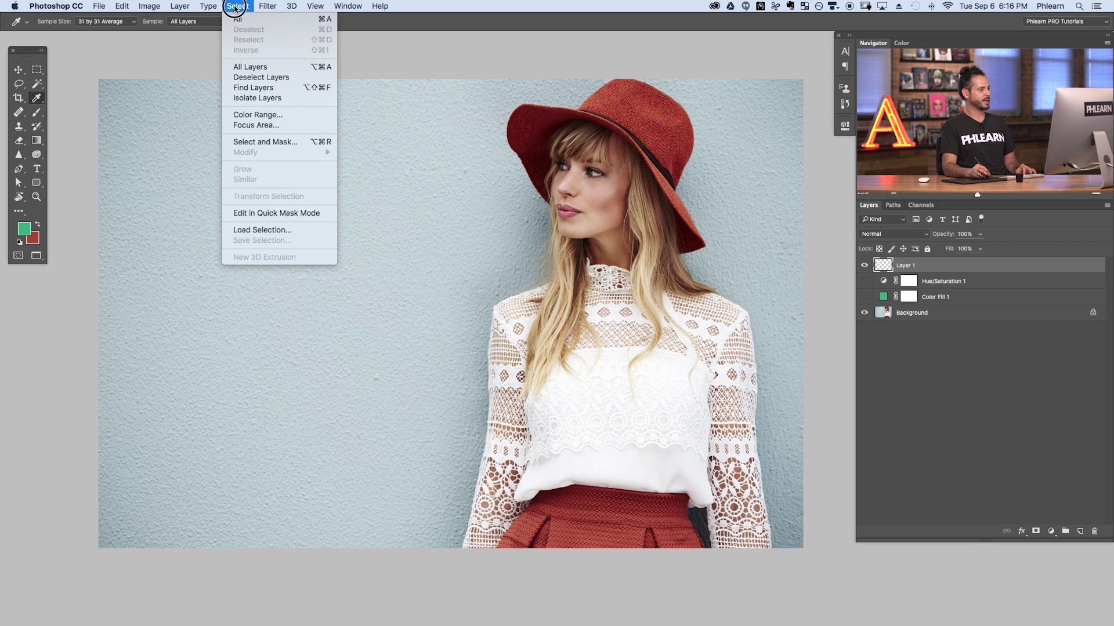
pyautogui.click(256, 115)
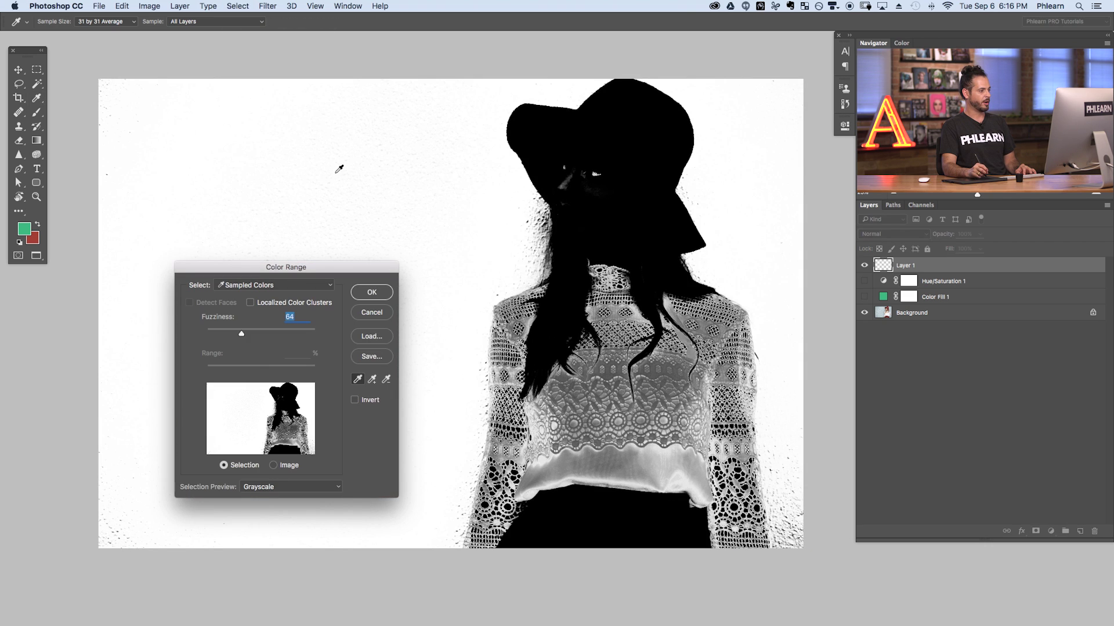
pyautogui.moveTo(322, 179); pyautogui.dragTo(173, 151)
pyautogui.click(655, 106)
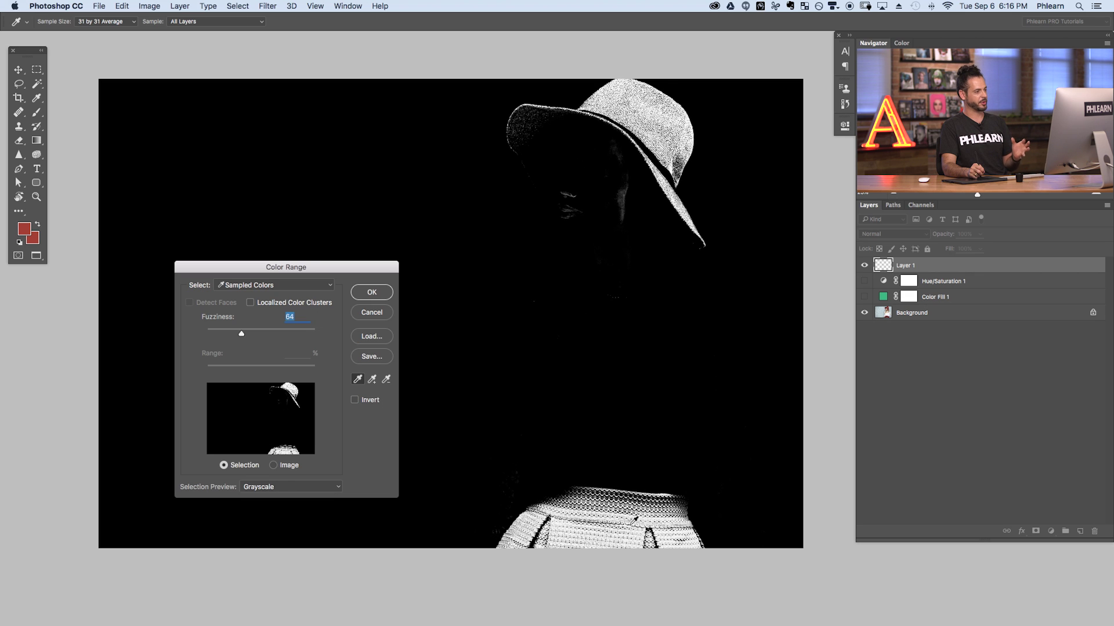
pyautogui.click(369, 146)
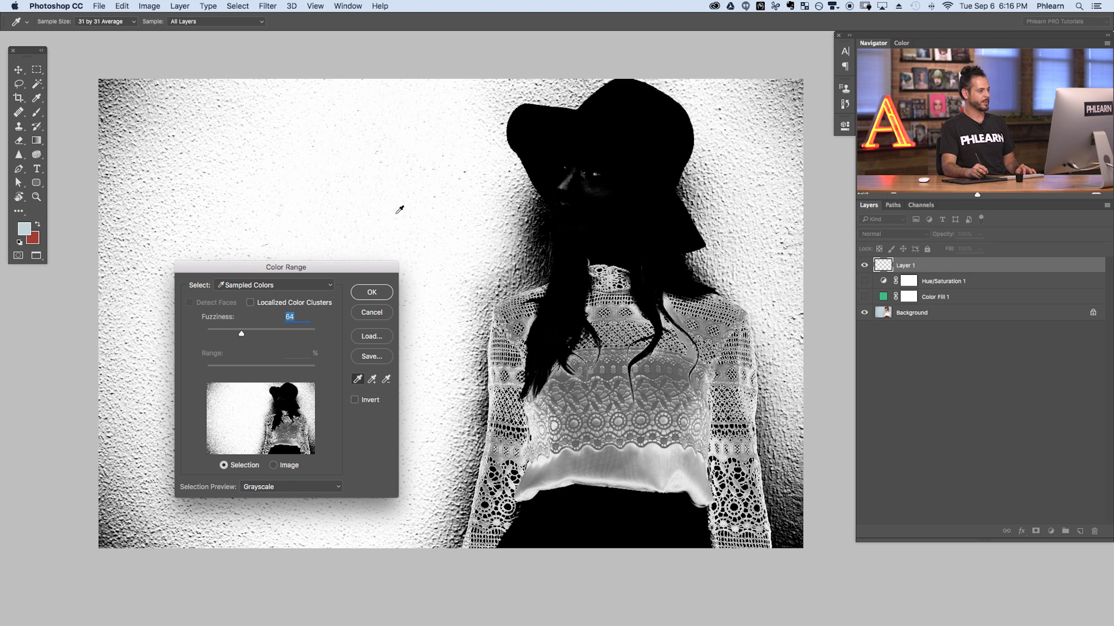
# Add the darker wall shades near both lower corners and the wall beside the model to the Color Range sample
pyautogui.click(372, 380)
pyautogui.click(359, 381)
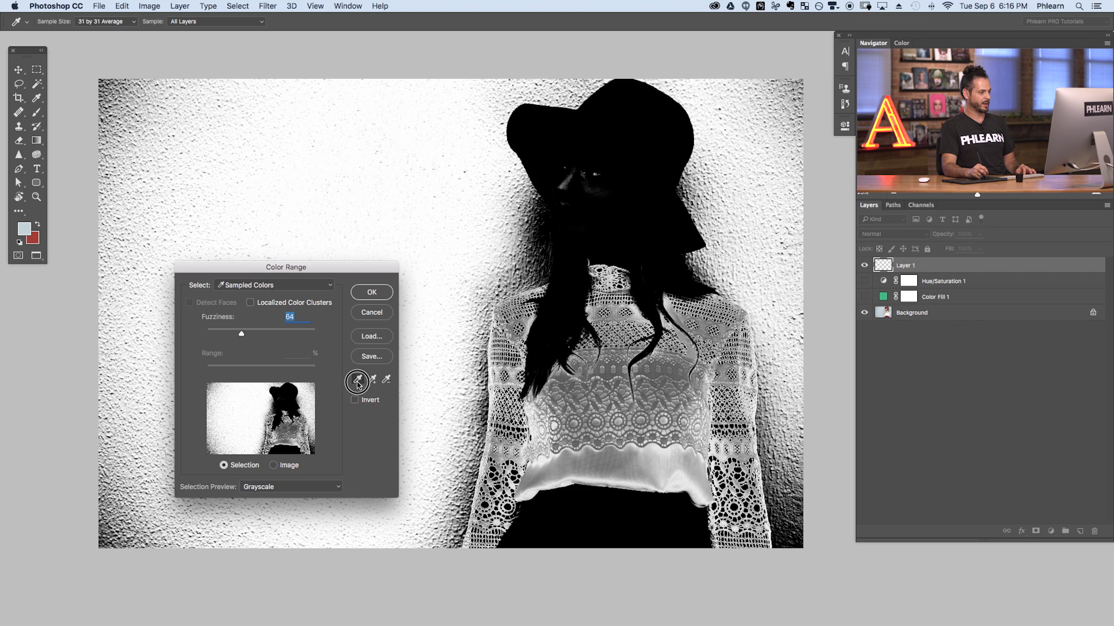
pyautogui.click(371, 381)
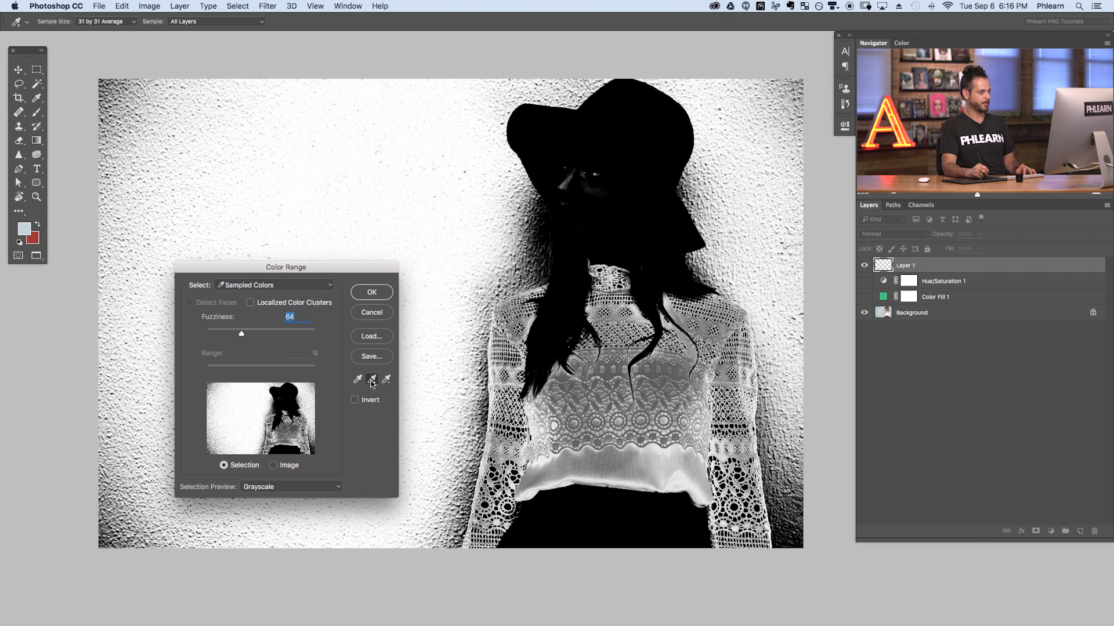
pyautogui.click(113, 519)
pyautogui.click(422, 254)
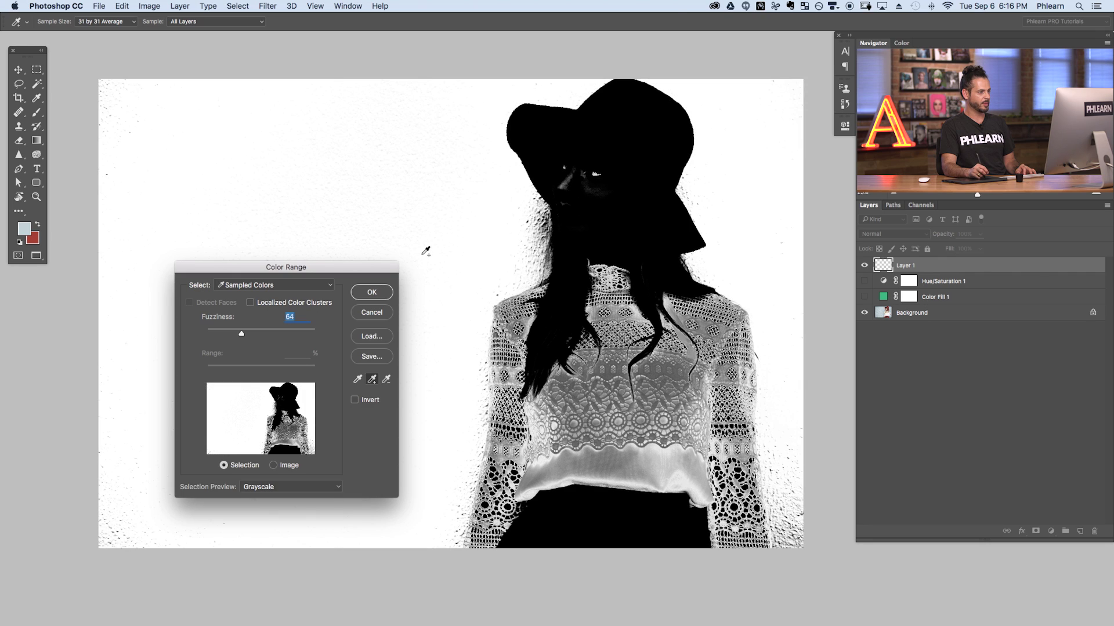
pyautogui.click(789, 469)
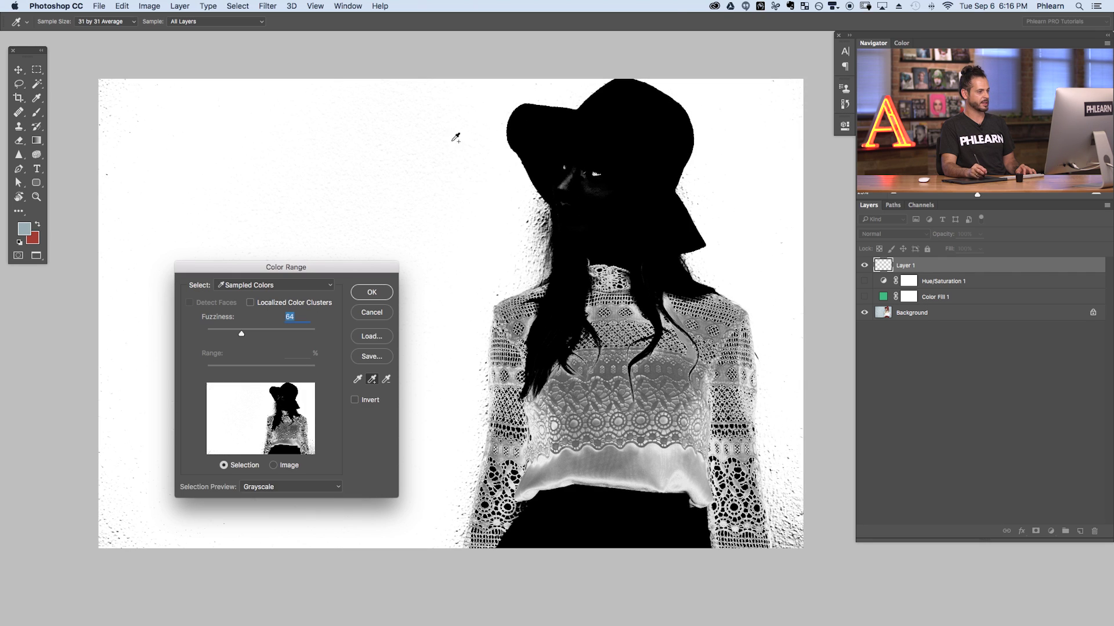
# Try different fuzziness values for the Color Range, settle on 40, and create the wall selection
pyautogui.moveTo(246, 337); pyautogui.dragTo(230, 341)
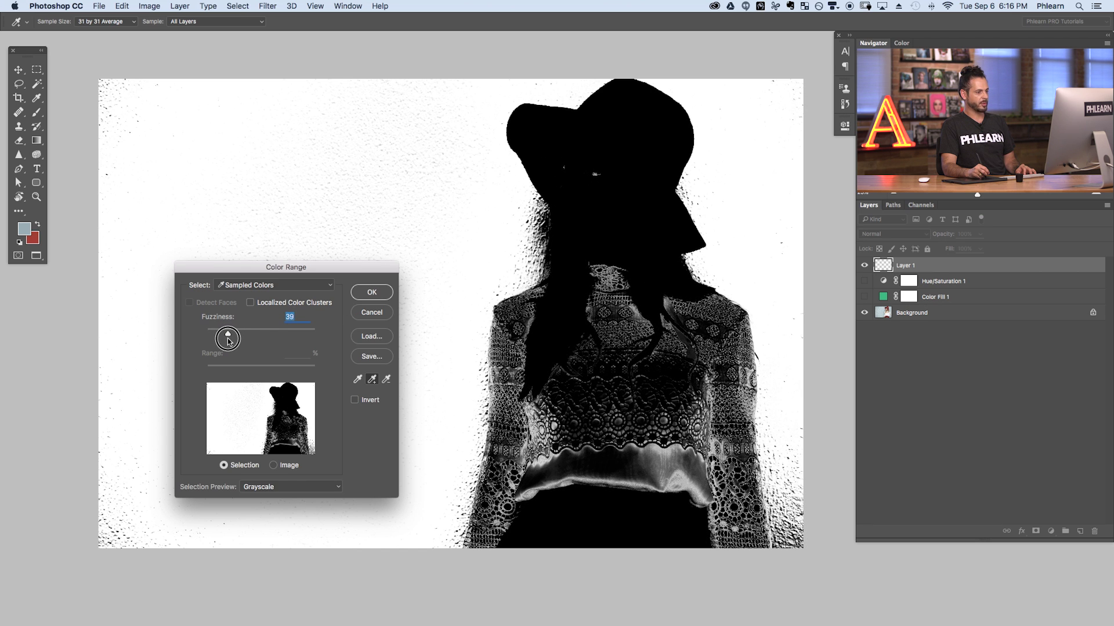
pyautogui.moveTo(222, 336); pyautogui.dragTo(243, 334)
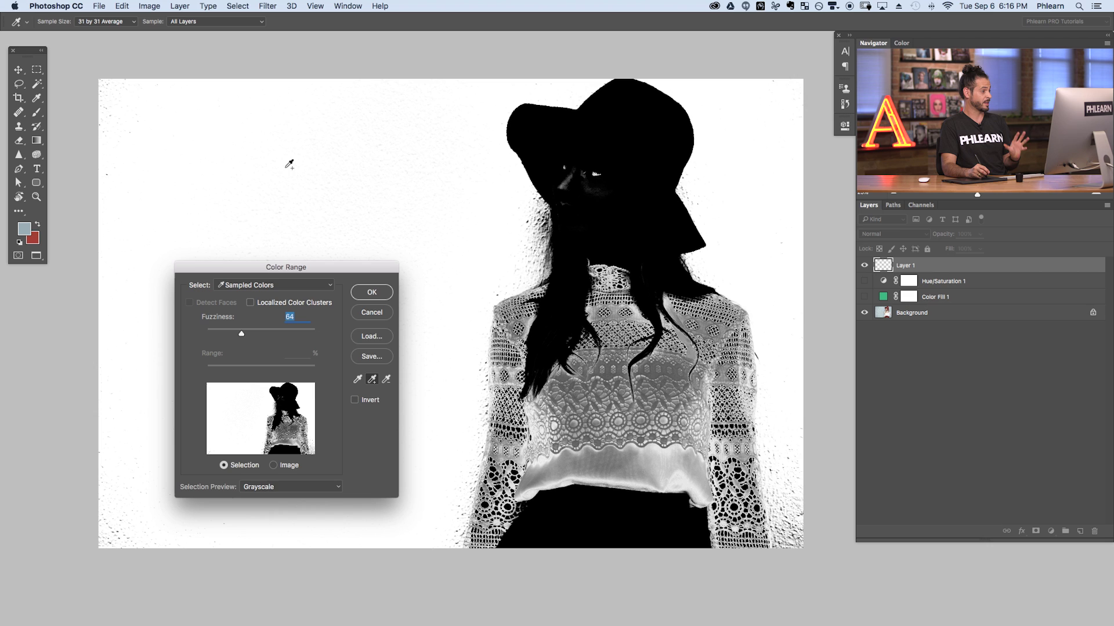
pyautogui.moveTo(241, 334); pyautogui.dragTo(243, 334)
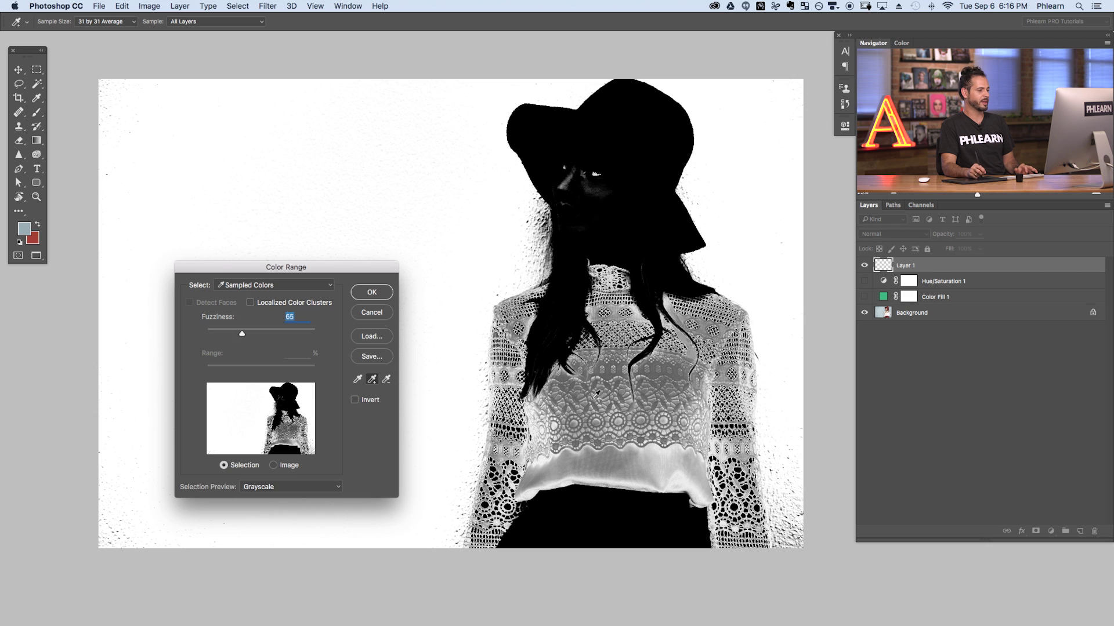
pyautogui.moveTo(244, 333); pyautogui.dragTo(229, 332)
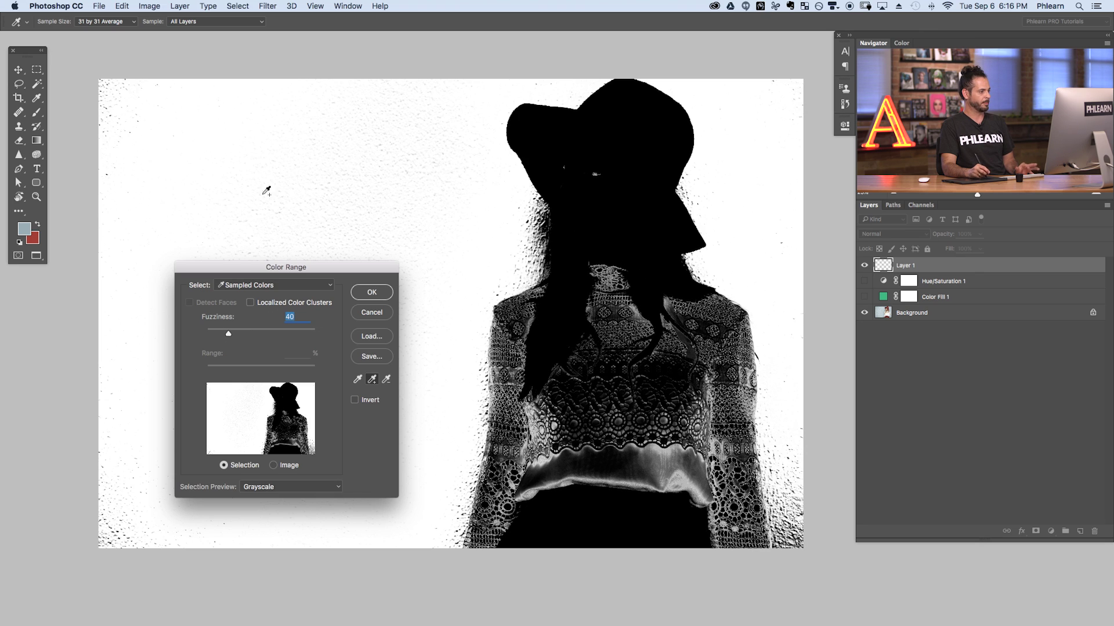
pyautogui.click(372, 293)
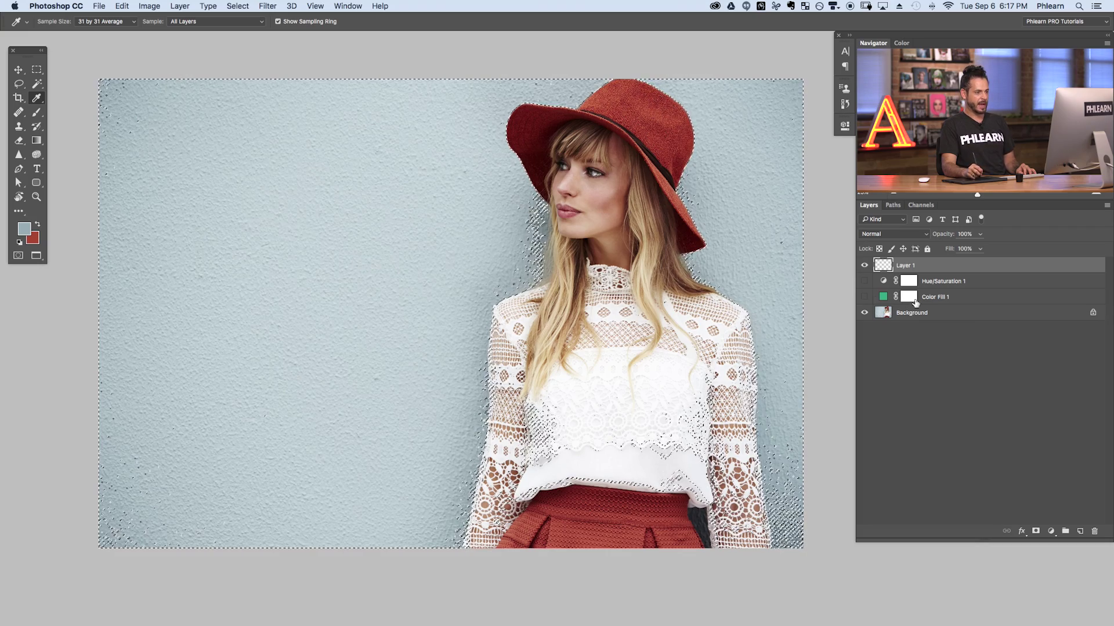
# Preview the Color Fill and Hue/Saturation layers in turn, leaving only the Hue/Saturation layer's green visible
pyautogui.click(865, 298)
pyautogui.click(865, 299)
pyautogui.click(865, 298)
pyautogui.click(865, 297)
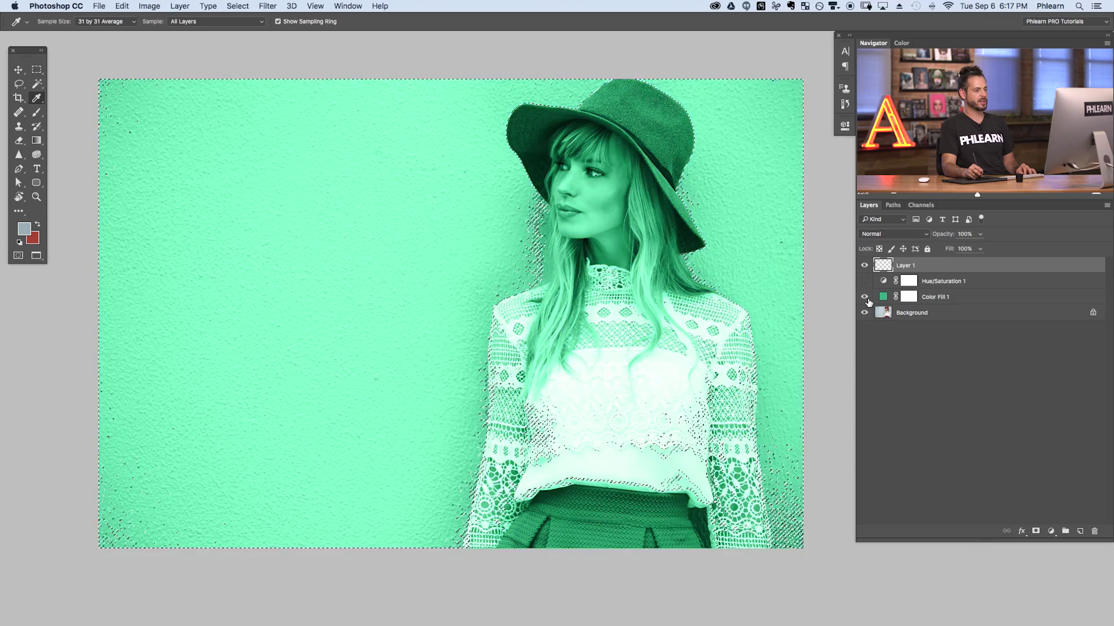
pyautogui.click(865, 298)
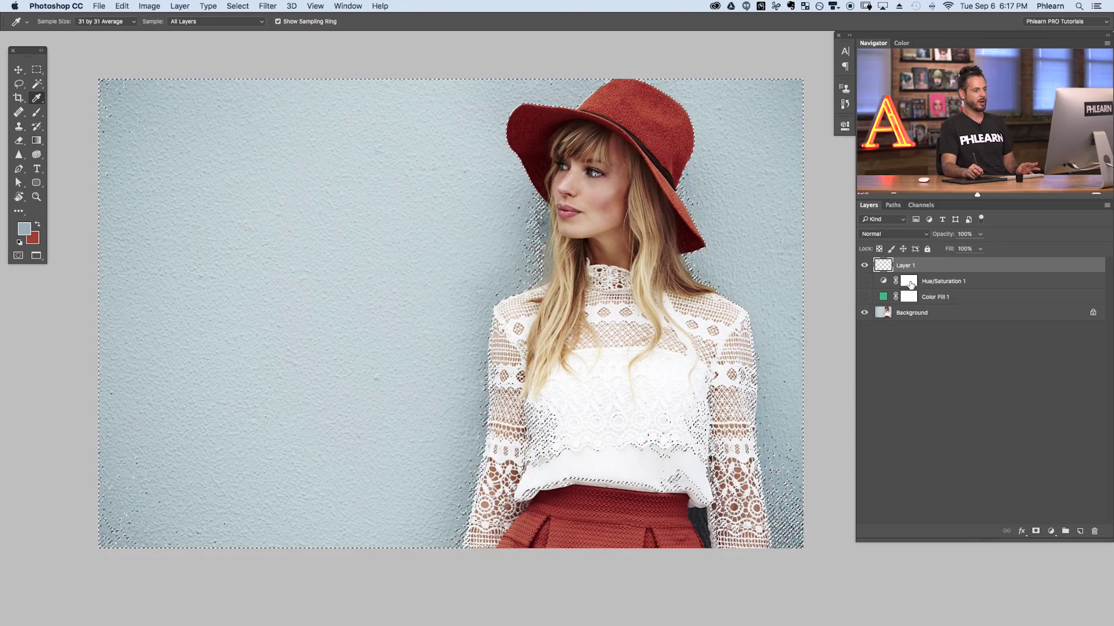
pyautogui.click(865, 281)
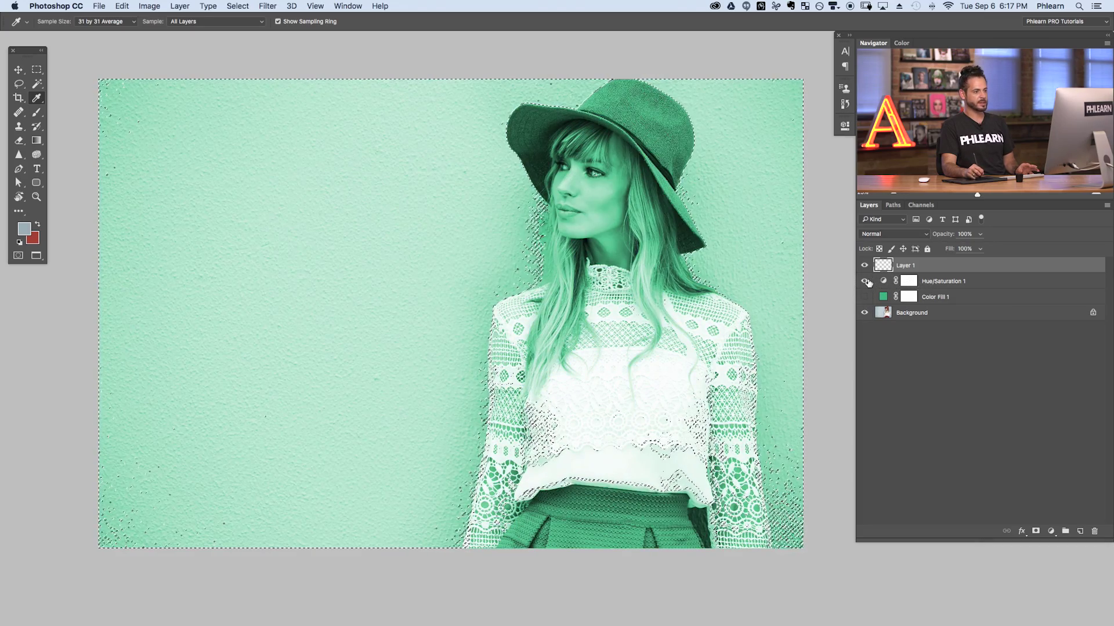
pyautogui.click(864, 281)
pyautogui.click(865, 281)
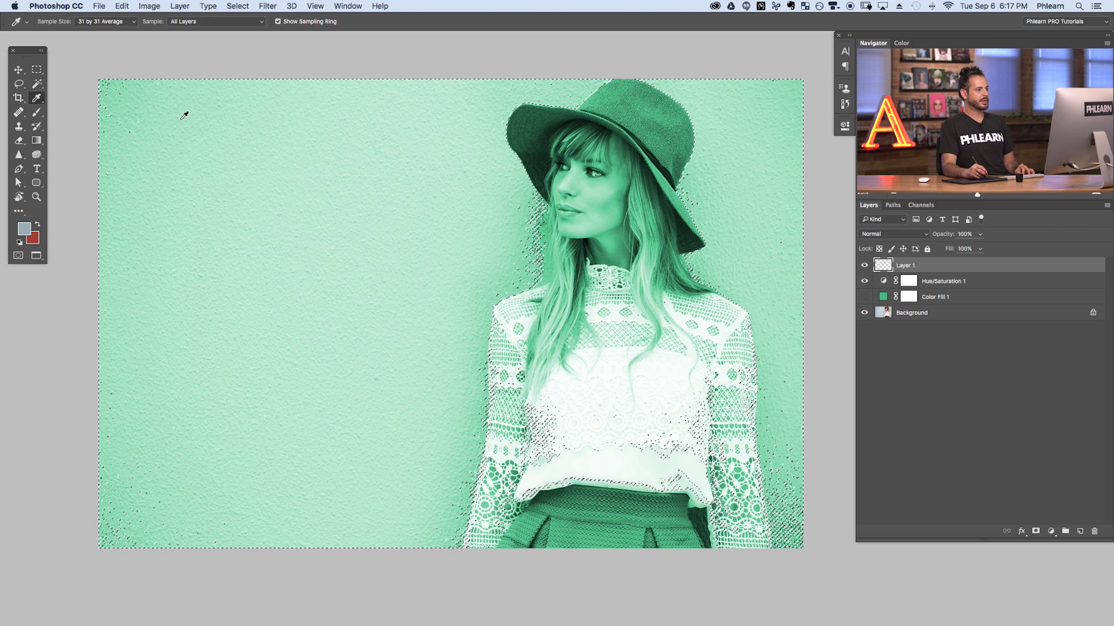
# Limit the Hue/Saturation layer to the wall by filling the selection with black on its mask, deselecting, and inverting the mask
pyautogui.click(910, 282)
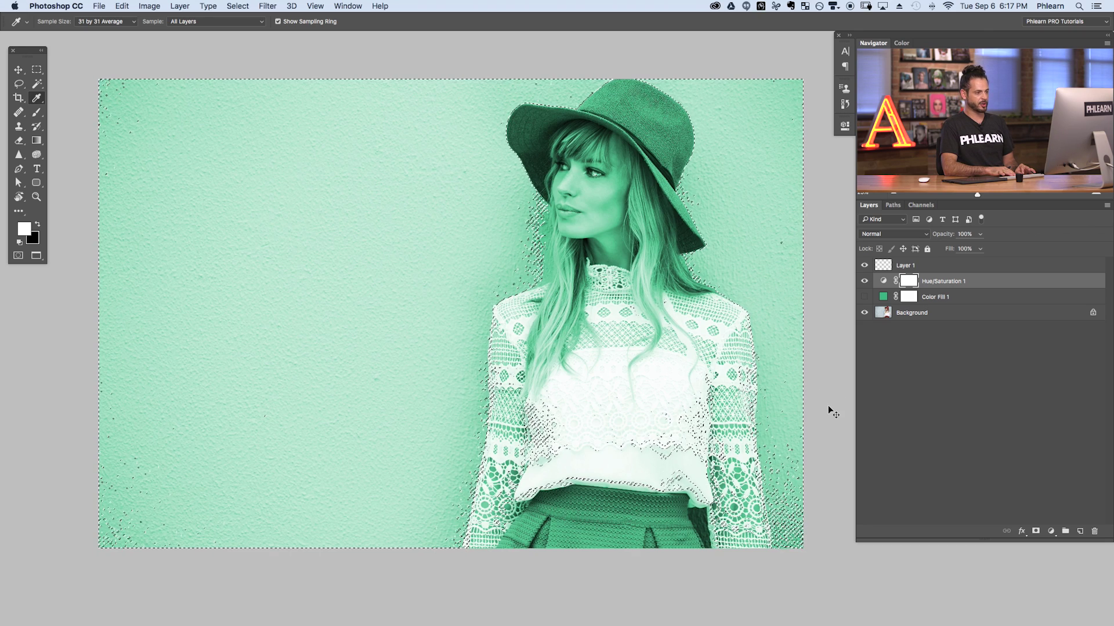
pyautogui.press('BackSpace')
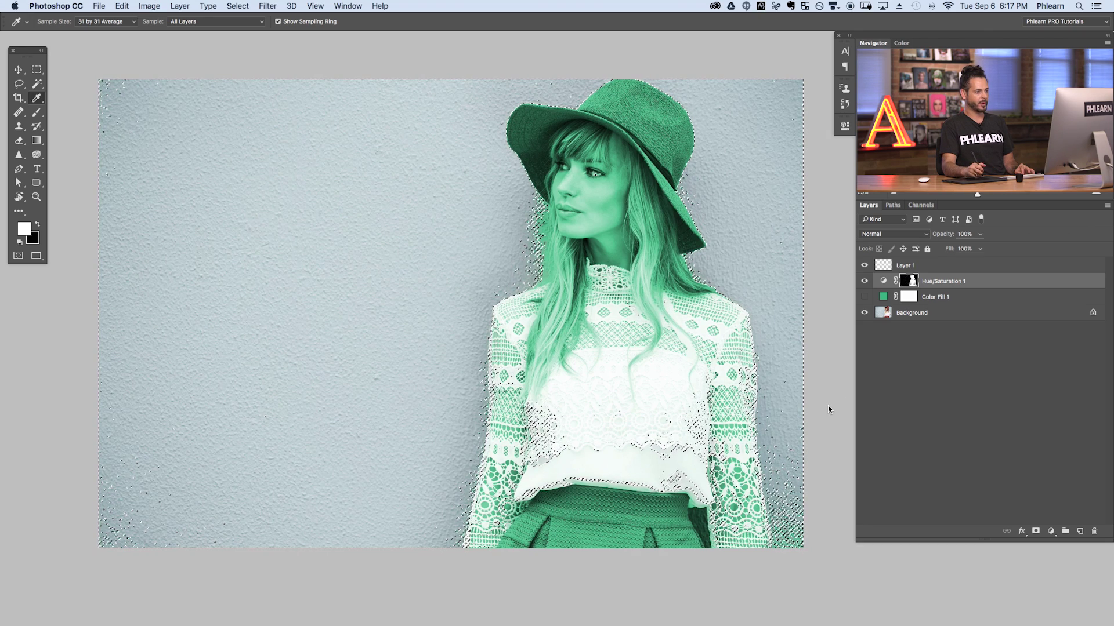
pyautogui.click(237, 6)
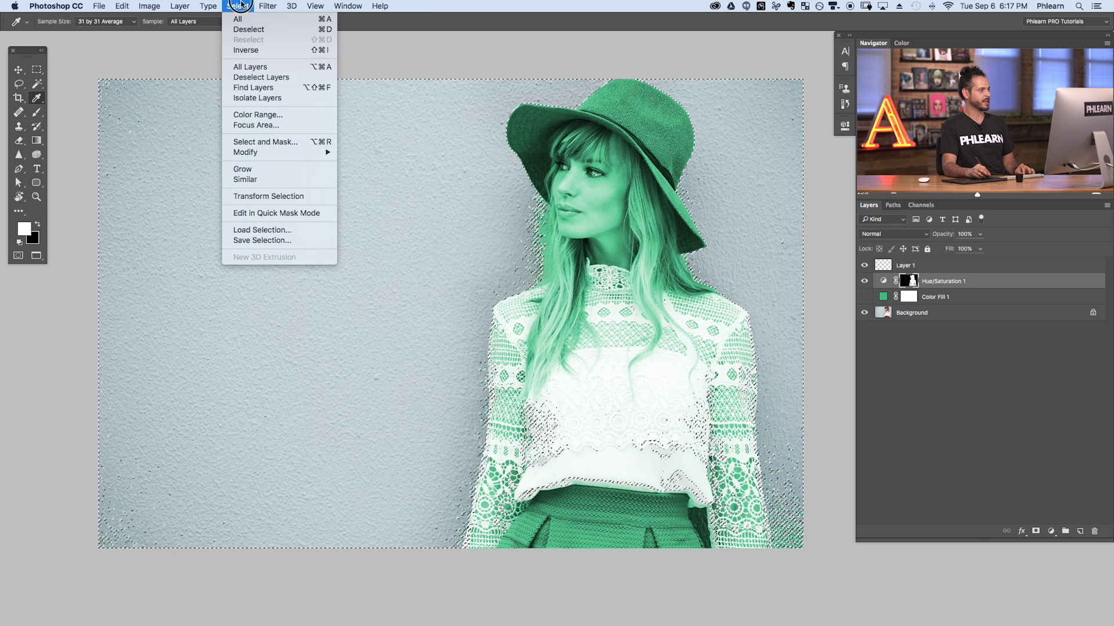
pyautogui.click(292, 50)
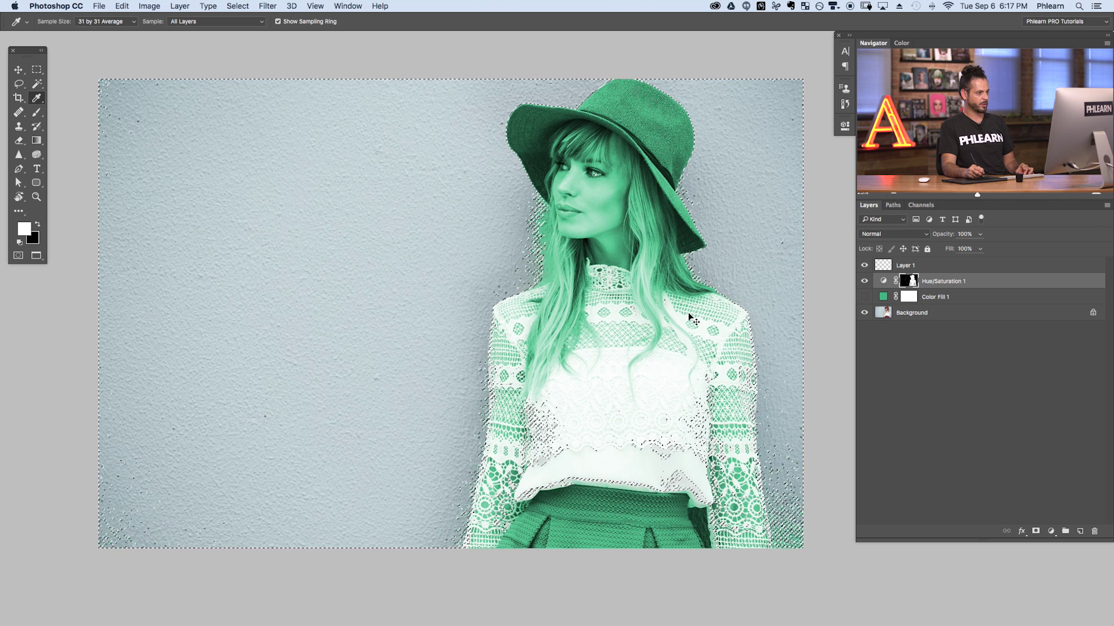
pyautogui.press('super+d')
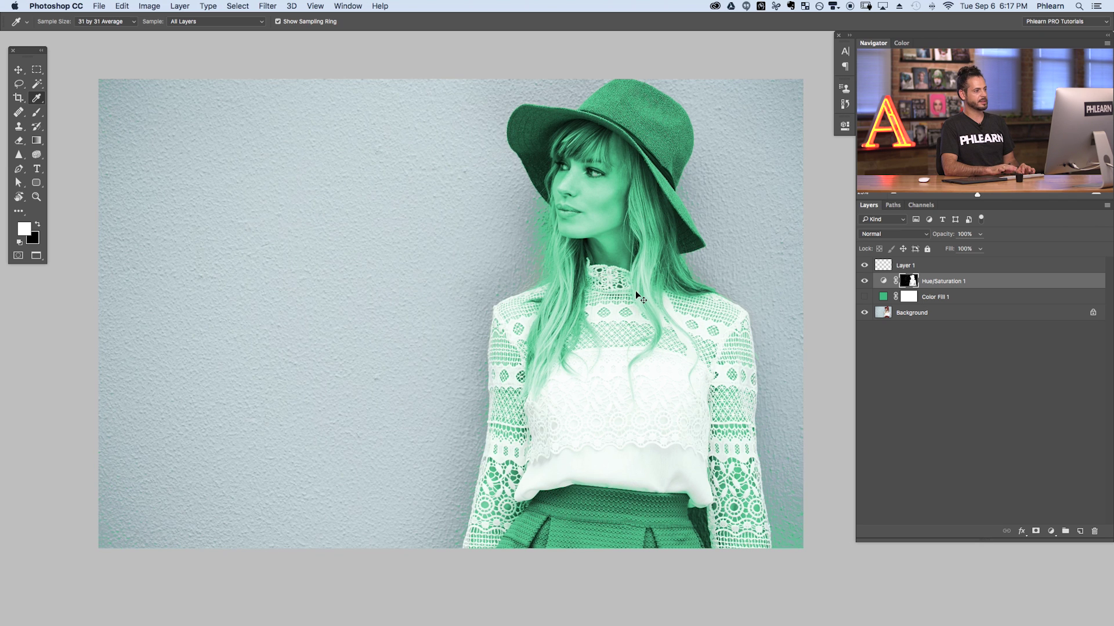
pyautogui.press('super+i')
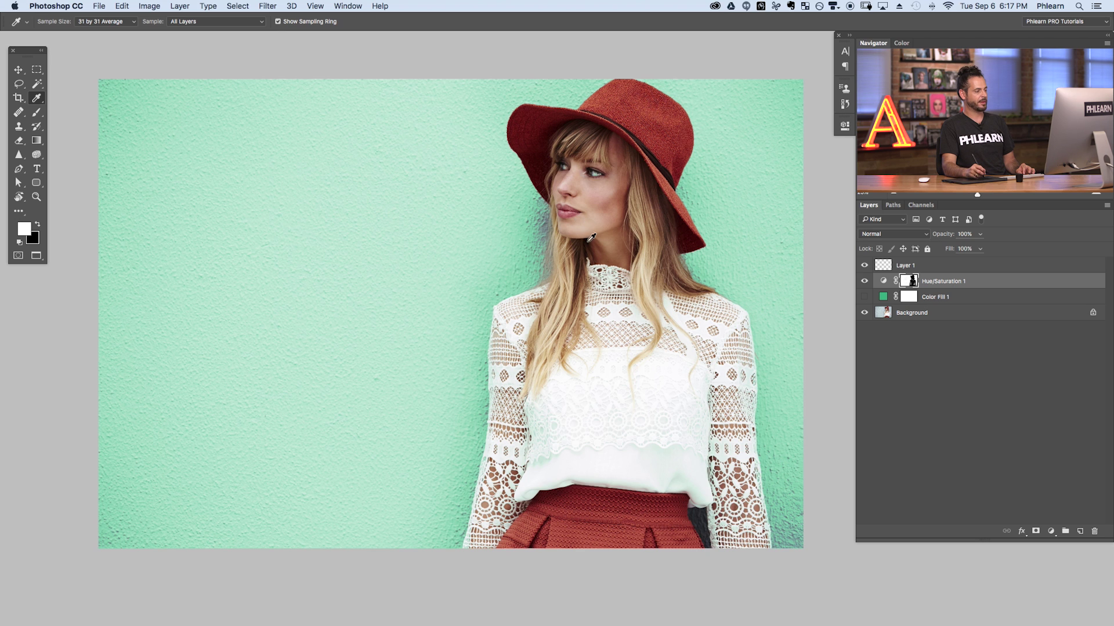
# Compare the blue and green wall by repeatedly hiding and showing the masked Hue/Saturation layer
pyautogui.click(865, 282)
pyautogui.click(865, 282)
pyautogui.click(865, 282)
pyautogui.click(864, 281)
pyautogui.click(864, 281)
pyautogui.click(867, 282)
pyautogui.click(867, 282)
pyautogui.click(869, 282)
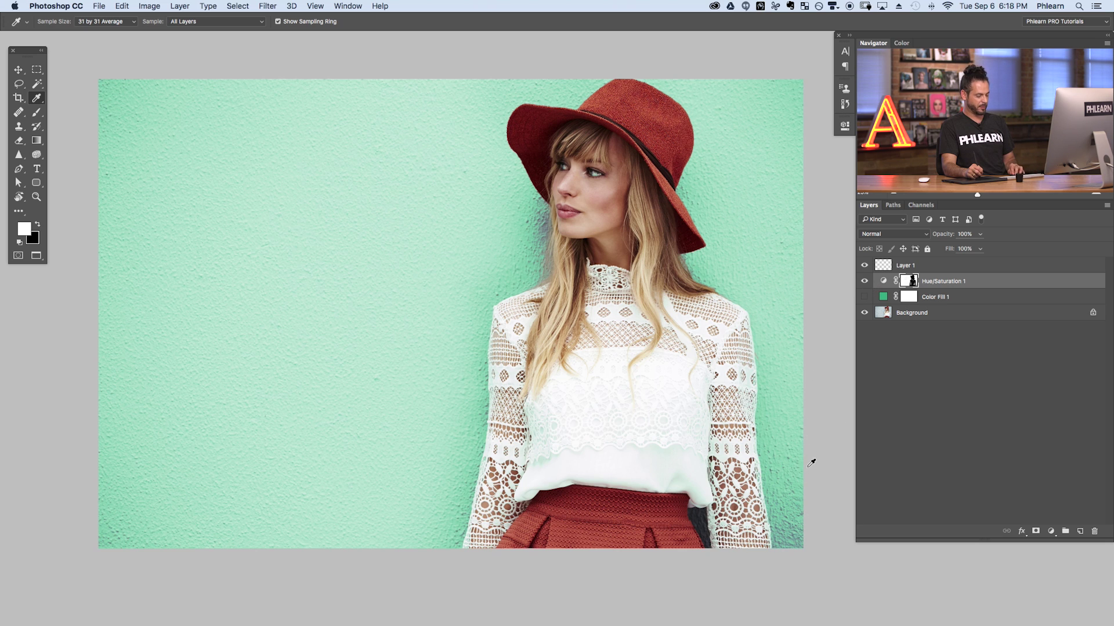
# Paint white with a soft brush at 70% flow on the Hue/Saturation mask over the wall's uncoloured lower corners
pyautogui.press('b')
pyautogui.moveTo(754, 464); pyautogui.dragTo(804, 502)
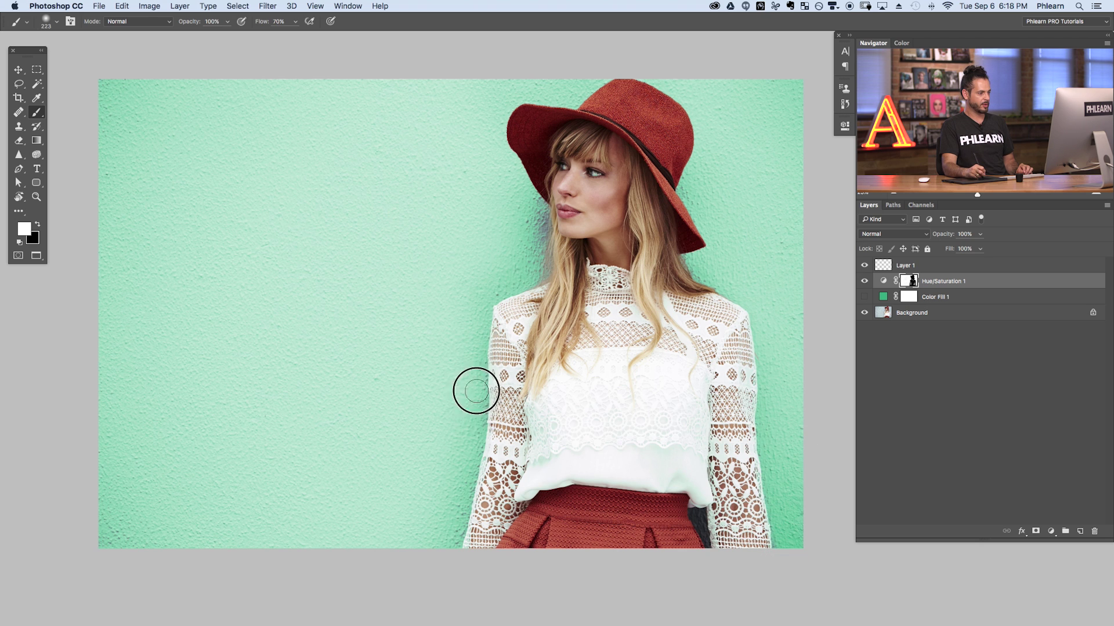
pyautogui.moveTo(403, 502); pyautogui.dragTo(292, 513)
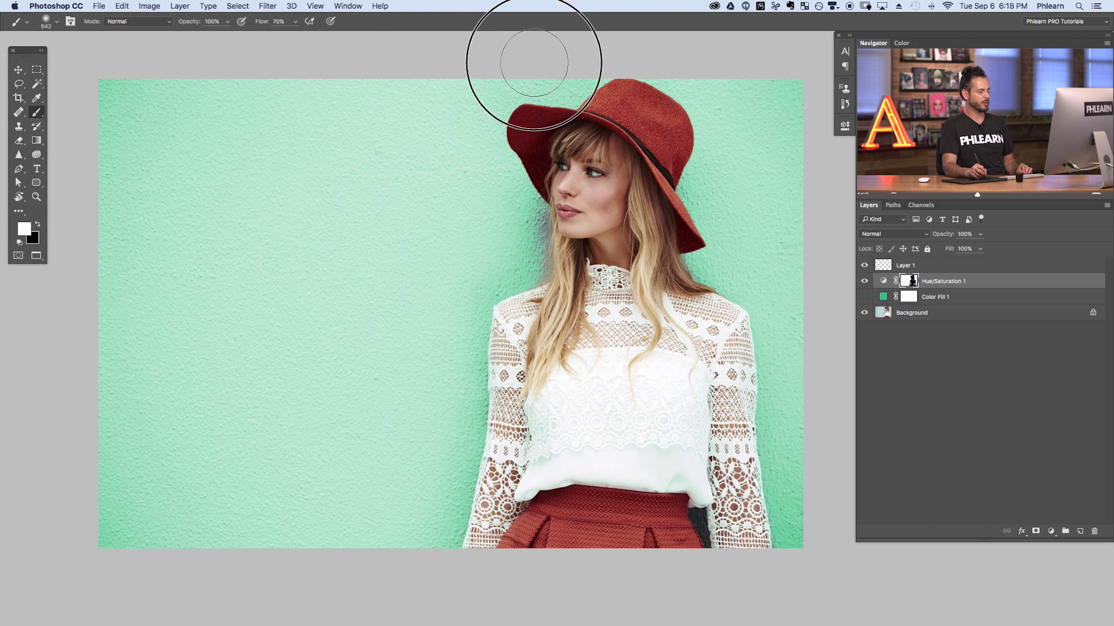
# Paint white on the mask along the hair's edge beside the neck, using a small soft brush at 20% flow
pyautogui.keyDown('ctrl'); pyautogui.click(529, 228); pyautogui.keyUp('ctrl')
pyautogui.moveTo(541, 215); pyautogui.dragTo(522, 216)
pyautogui.moveTo(542, 112)
pyautogui.mouseDown()
pyautogui.moveTo(567, 188)
pyautogui.moveTo(563, 141)
pyautogui.moveTo(570, 211)
pyautogui.moveTo(579, 203)
pyautogui.moveTo(555, 270)
pyautogui.moveTo(560, 160)
pyautogui.moveTo(538, 212)
pyautogui.moveTo(510, 170)
pyautogui.moveTo(522, 342)
pyautogui.moveTo(550, 303)
pyautogui.mouseUp()
pyautogui.hotkey('shift', '2')
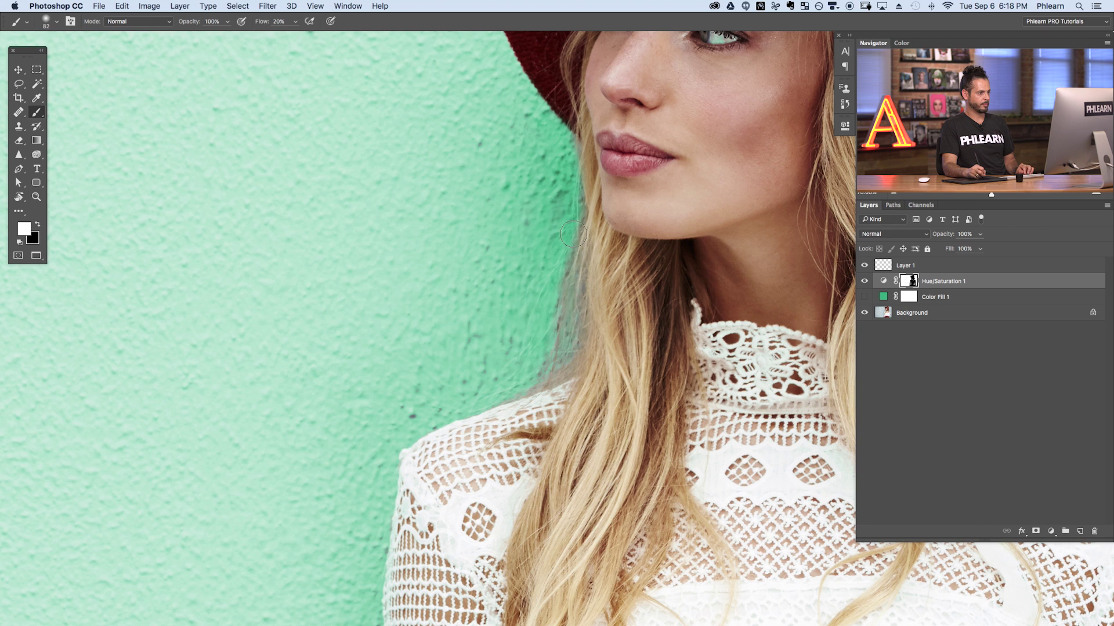
pyautogui.moveTo(567, 269)
pyautogui.mouseDown()
pyautogui.moveTo(518, 368)
pyautogui.moveTo(450, 400)
pyautogui.moveTo(458, 343)
pyautogui.moveTo(459, 369)
pyautogui.mouseUp()
pyautogui.press('super+minus')
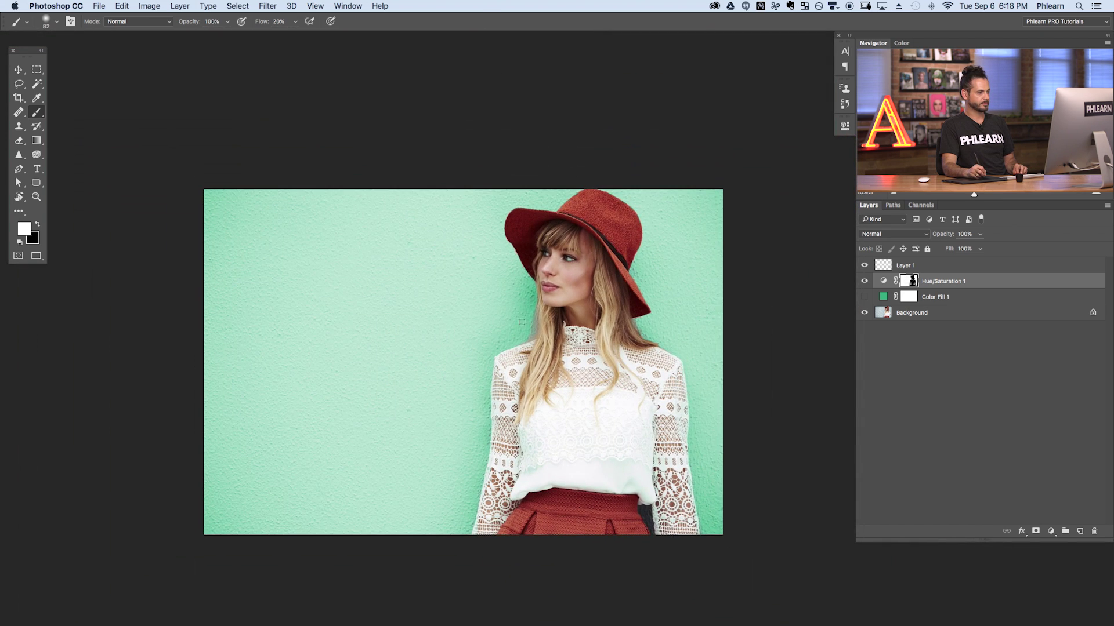
pyautogui.scroll(2, 512, 325)
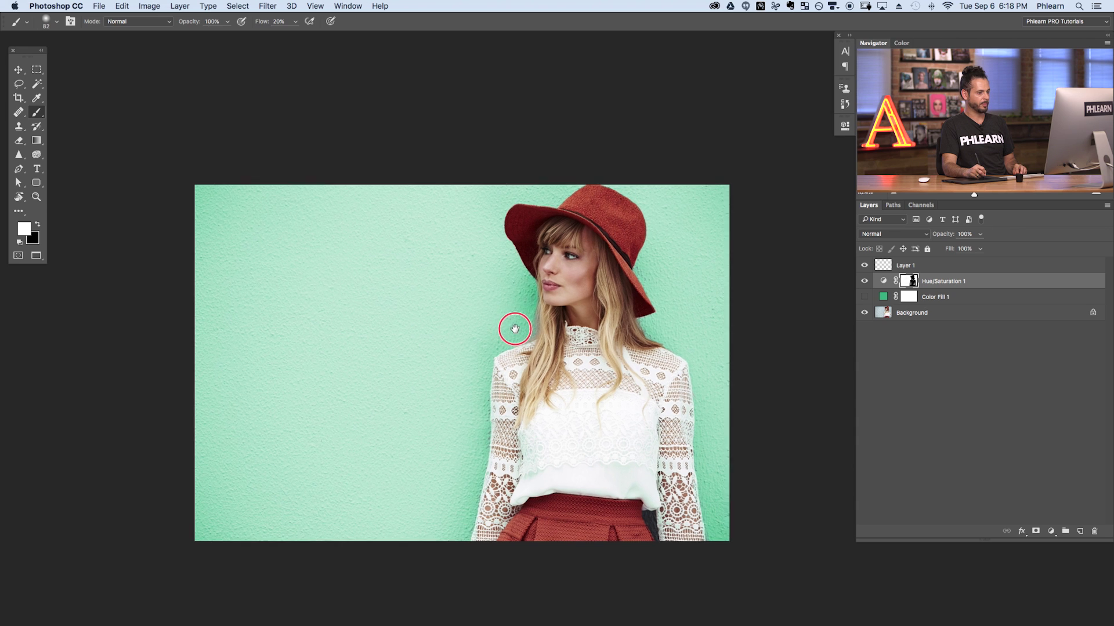
# Check the refined mask by switching the Hue/Saturation layer off and on, leaving it visible
pyautogui.click(865, 282)
pyautogui.click(864, 281)
pyautogui.click(865, 282)
pyautogui.click(864, 282)
pyautogui.click(863, 282)
pyautogui.click(863, 282)
pyautogui.click(863, 282)
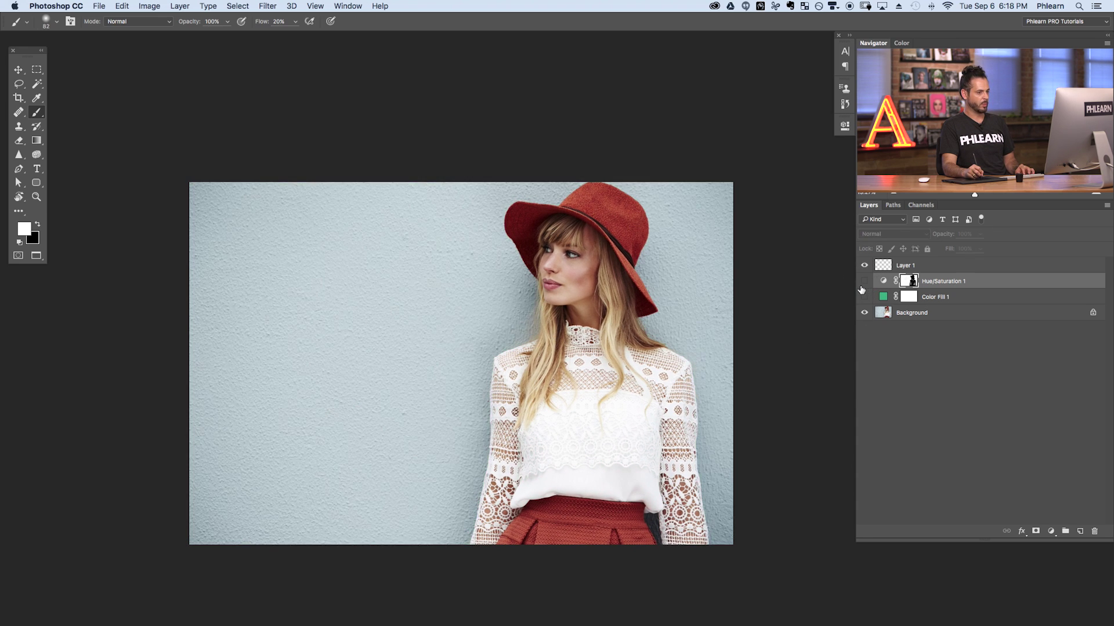
pyautogui.click(864, 282)
pyautogui.click(864, 282)
pyautogui.click(864, 282)
# Change the canvas surround colour to Medium Gray
pyautogui.rightClick(799, 194)
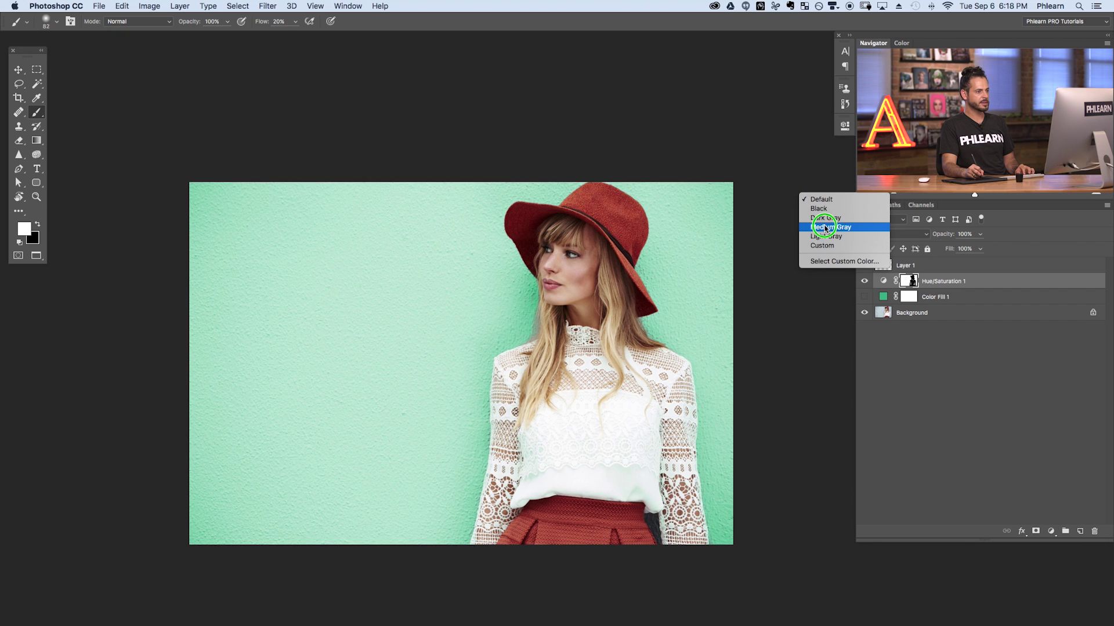
pyautogui.click(830, 226)
pyautogui.moveTo(617, 332); pyautogui.dragTo(646, 316)
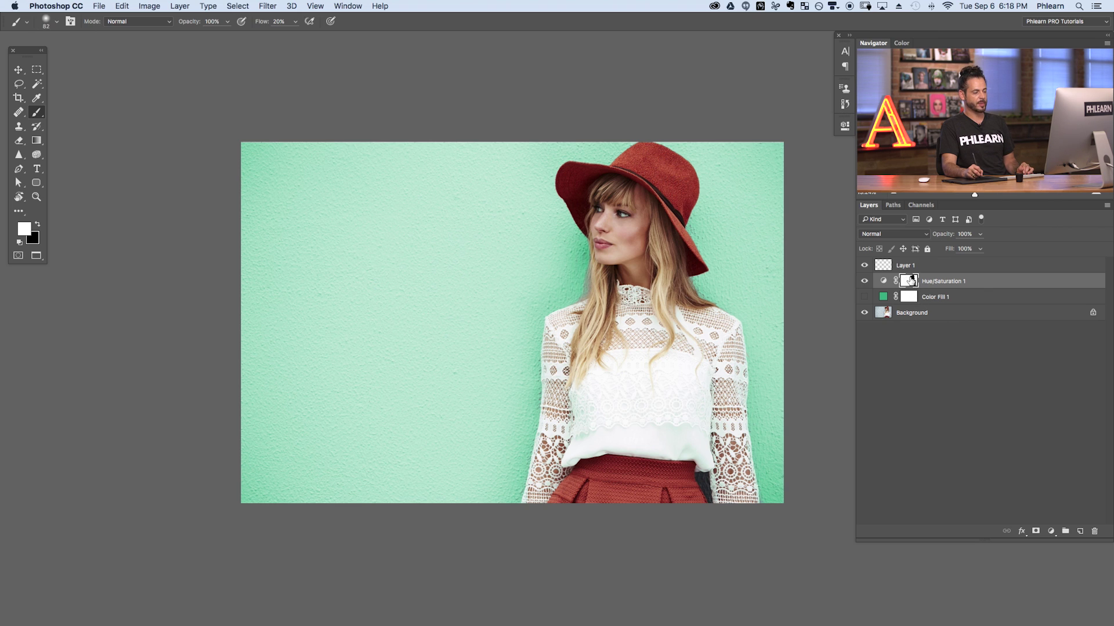
# Copy the Hue/Saturation layer's mask to the Color Fill layer, replacing its mask, and show Color Fill instead of Hue/Saturation
pyautogui.moveTo(907, 281); pyautogui.dragTo(909, 301)
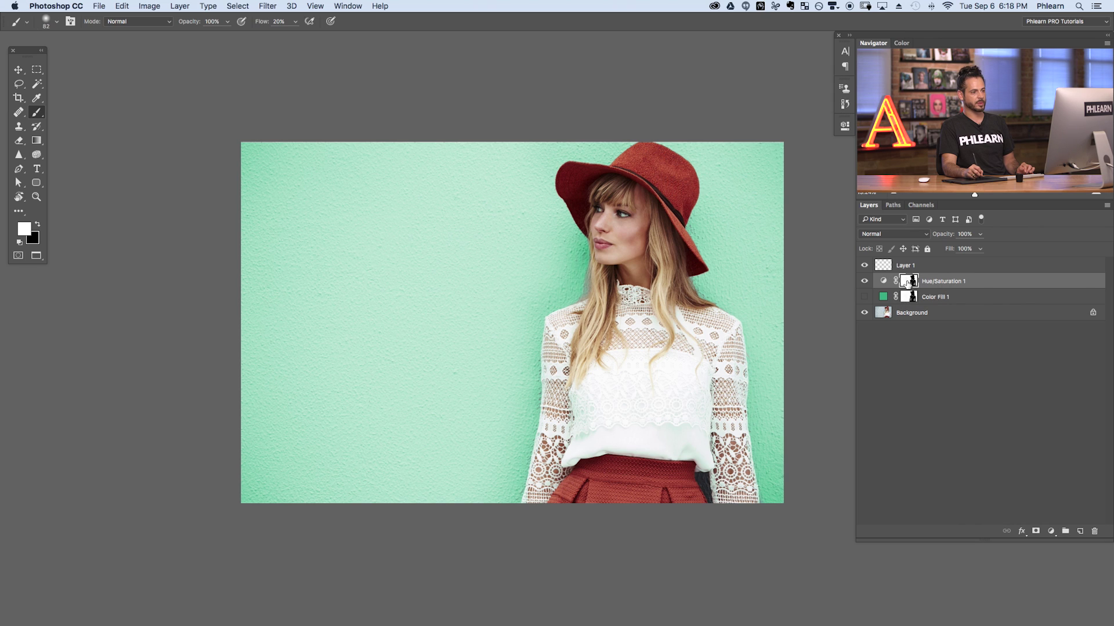
pyautogui.click(864, 281)
pyautogui.click(865, 296)
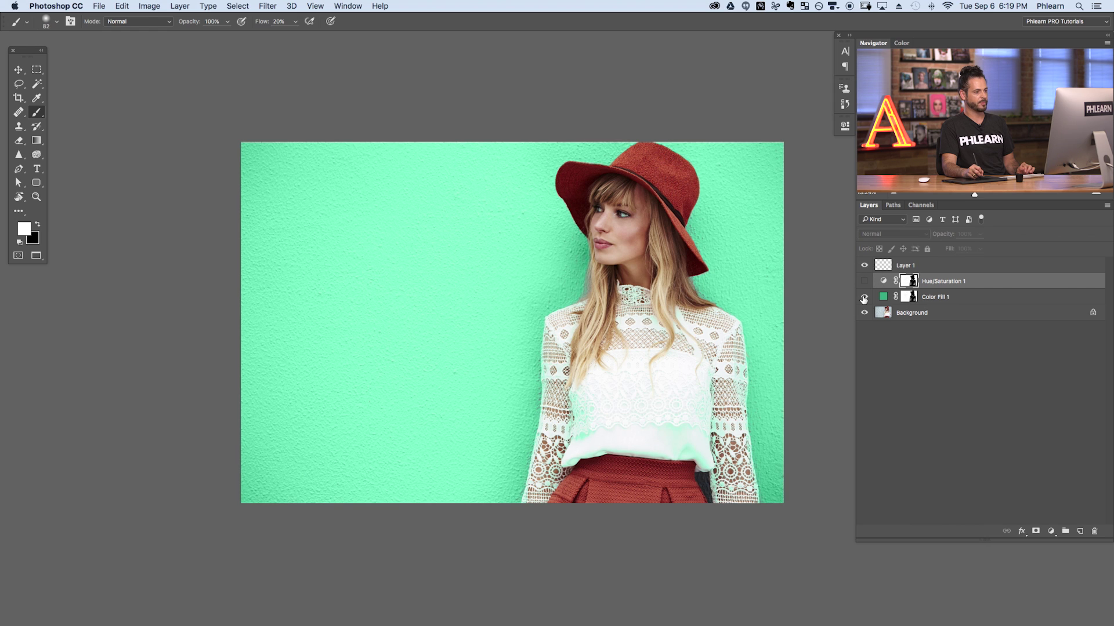
# Compare the Color Fill and Hue/Saturation versions of the green wall by alternating their visibility, leaving only Hue/Saturation shown
pyautogui.click(864, 297)
pyautogui.click(864, 281)
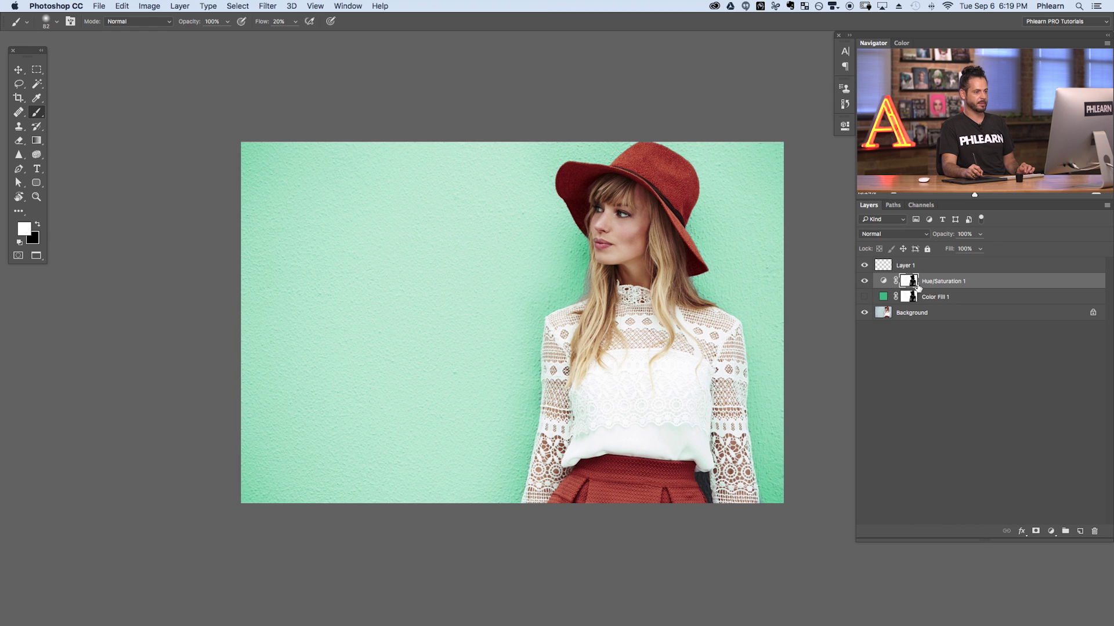
pyautogui.click(864, 282)
pyautogui.click(864, 282)
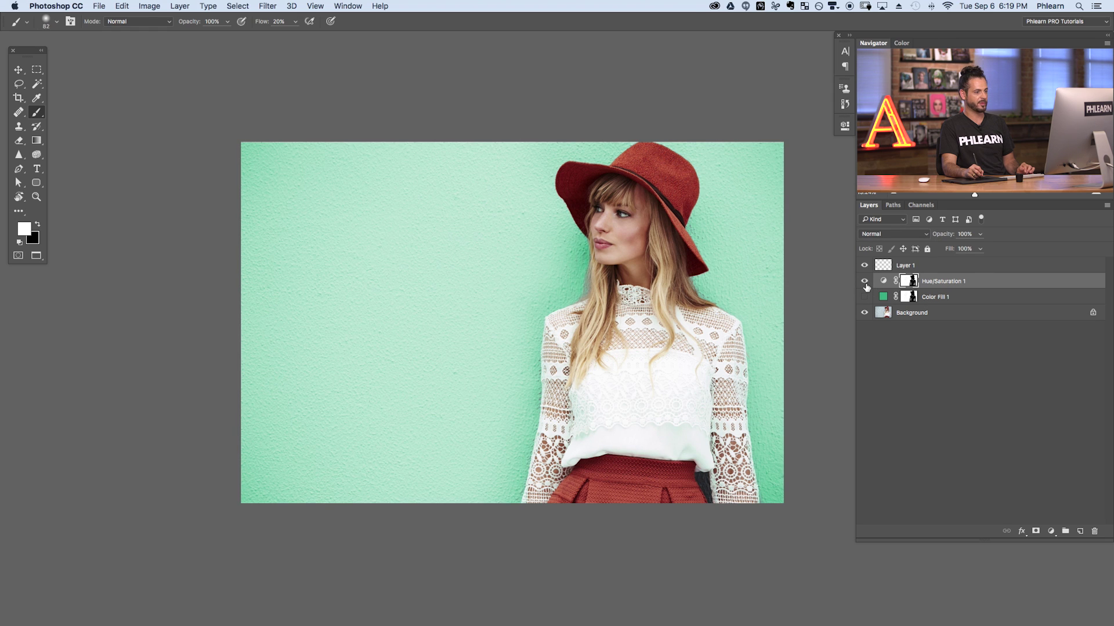
pyautogui.click(864, 282)
pyautogui.click(864, 297)
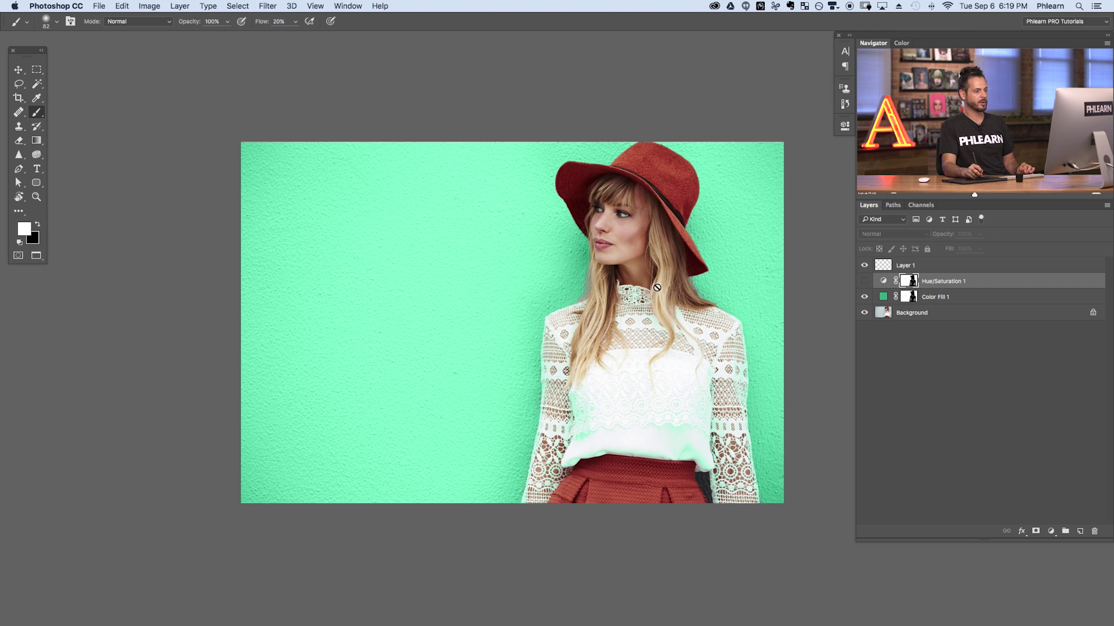
pyautogui.click(864, 282)
pyautogui.click(863, 297)
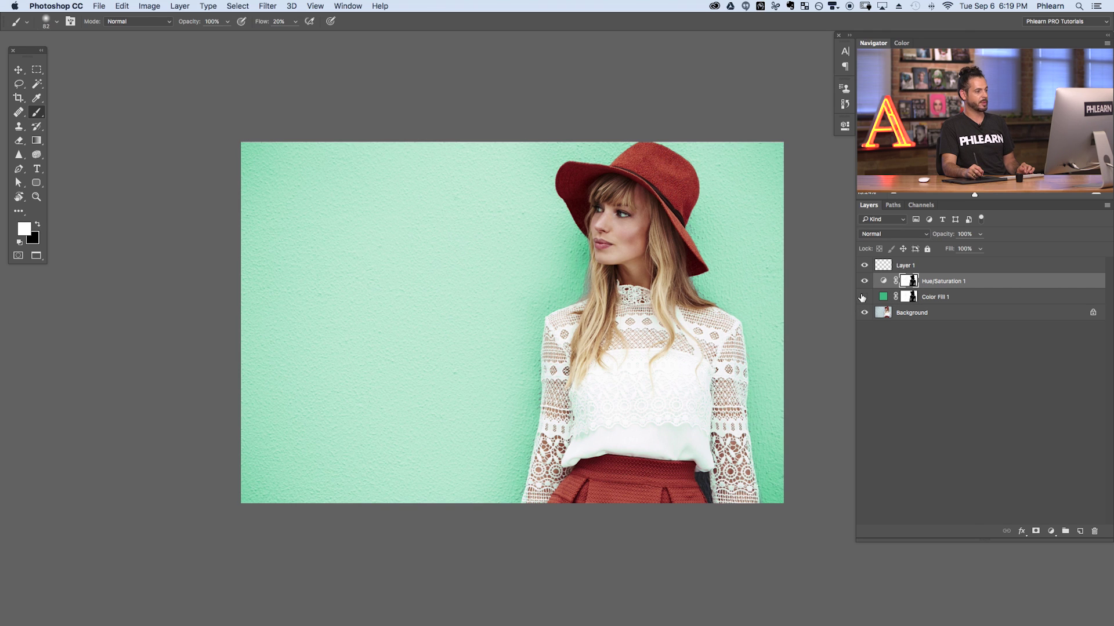
# Reduce the Hue/Saturation layer's saturation to 31 and close its settings
pyautogui.doubleClick(883, 283)
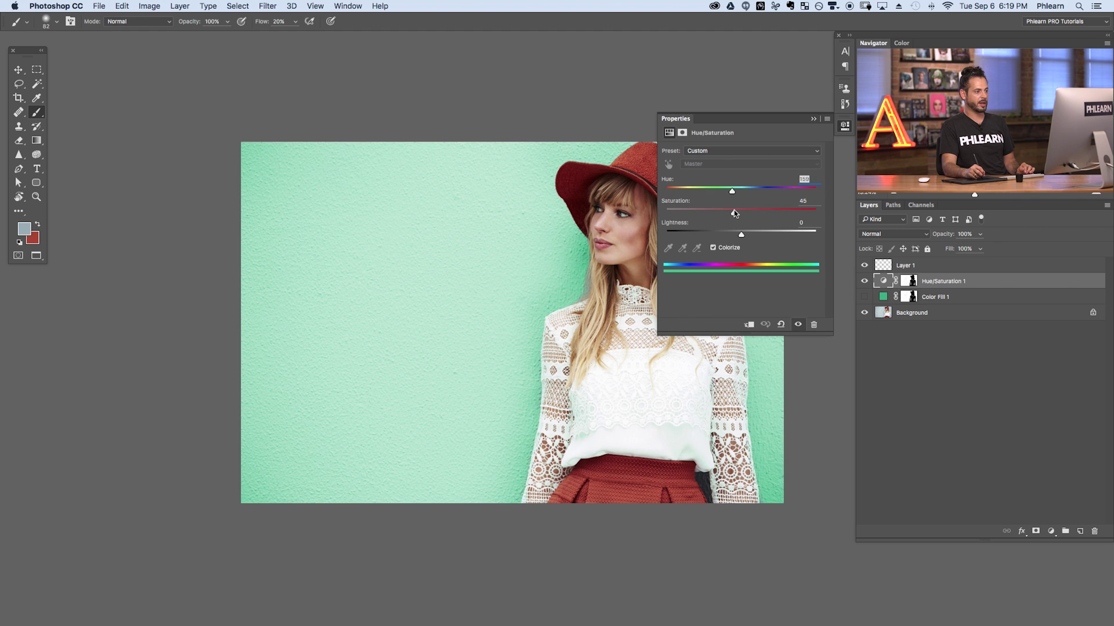
pyautogui.moveTo(734, 213); pyautogui.dragTo(707, 213)
pyautogui.hscroll(5, 492, 378)
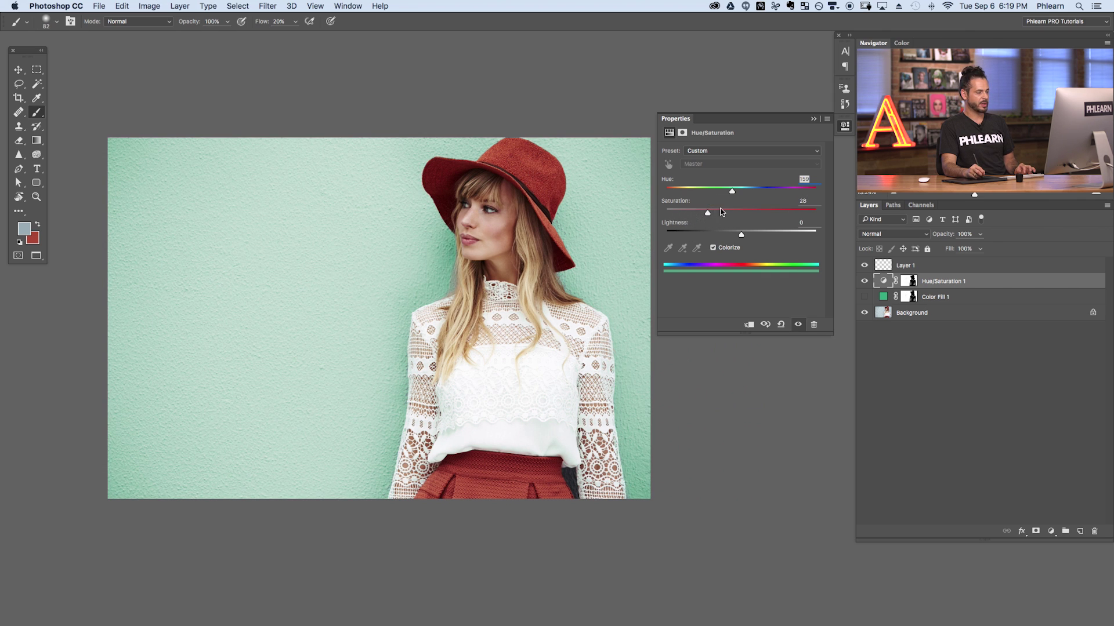
pyautogui.moveTo(708, 214); pyautogui.dragTo(713, 214)
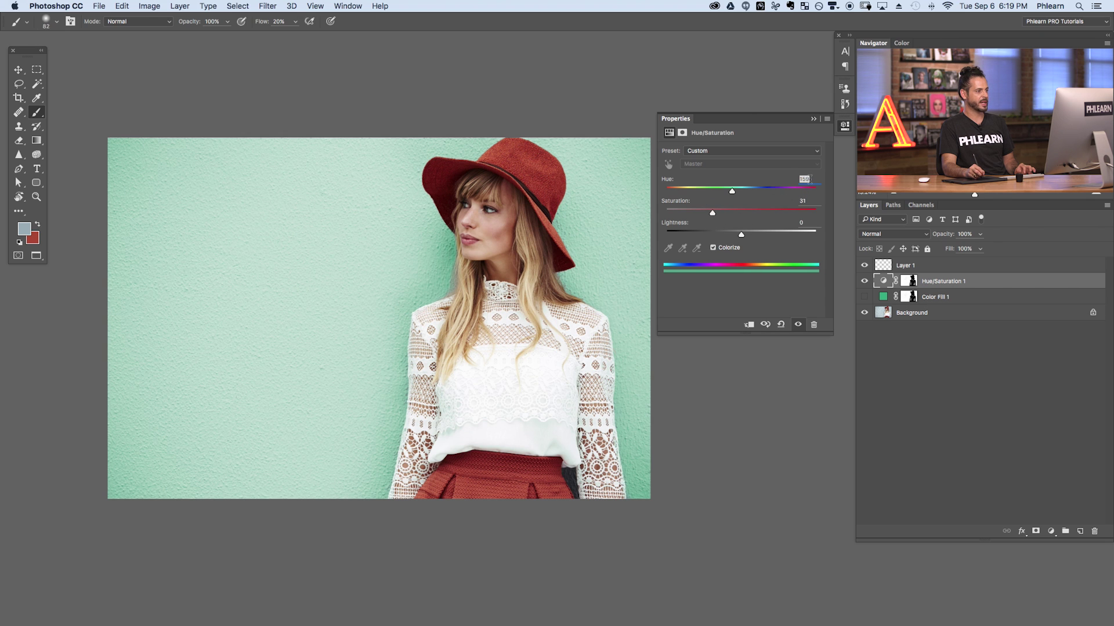
pyautogui.click(844, 132)
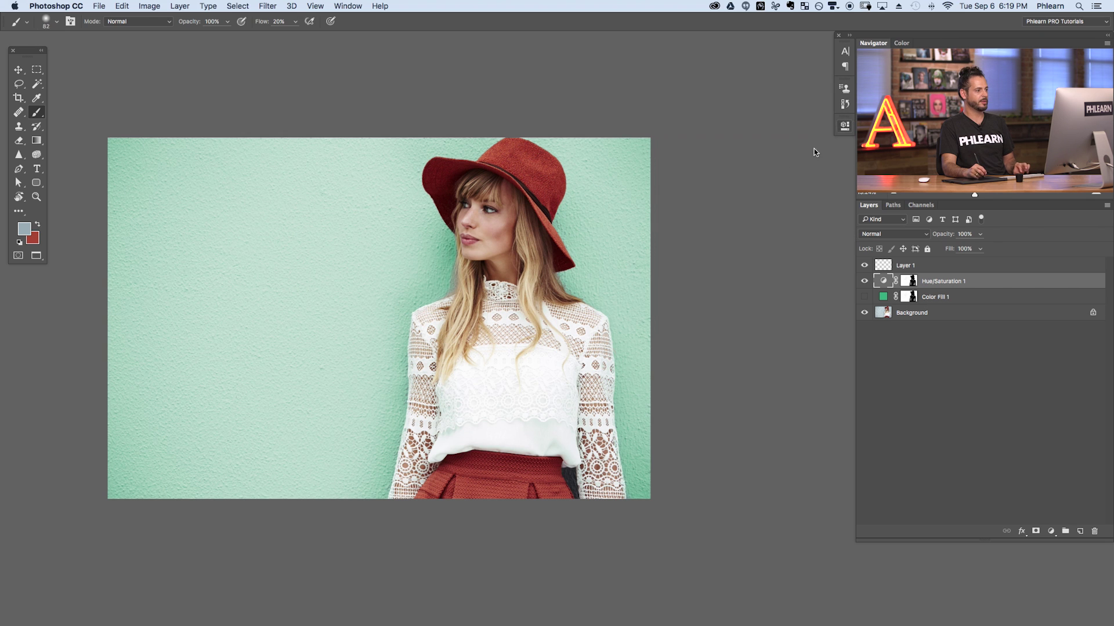
# Compare the green wall with the original blue by switching the Hue/Saturation layer off and on
pyautogui.scroll(3, 644, 307)
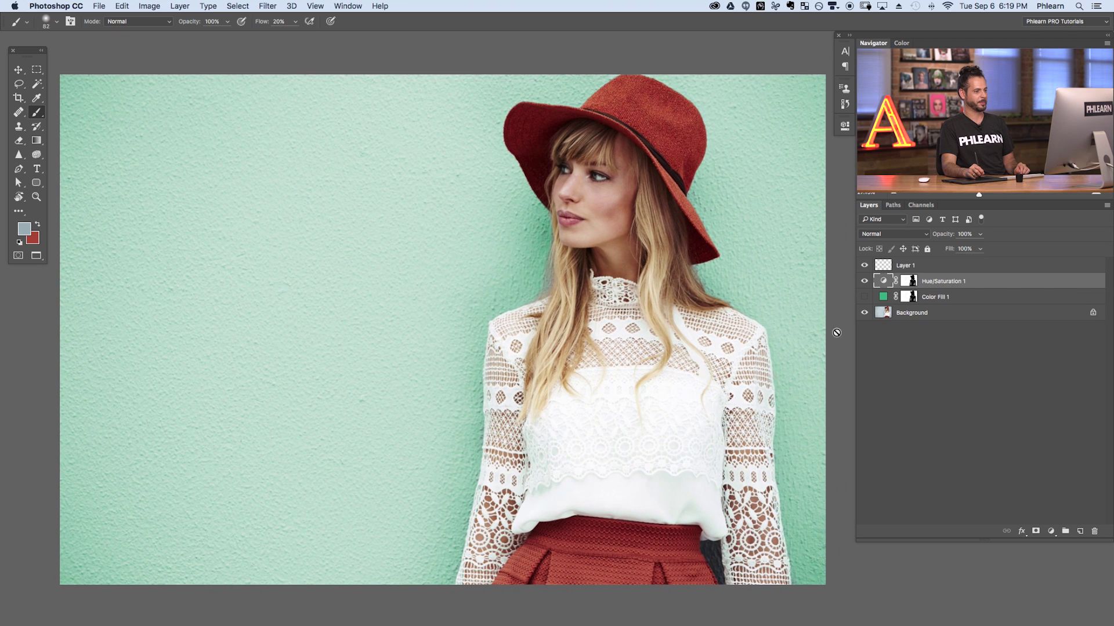
pyautogui.click(865, 281)
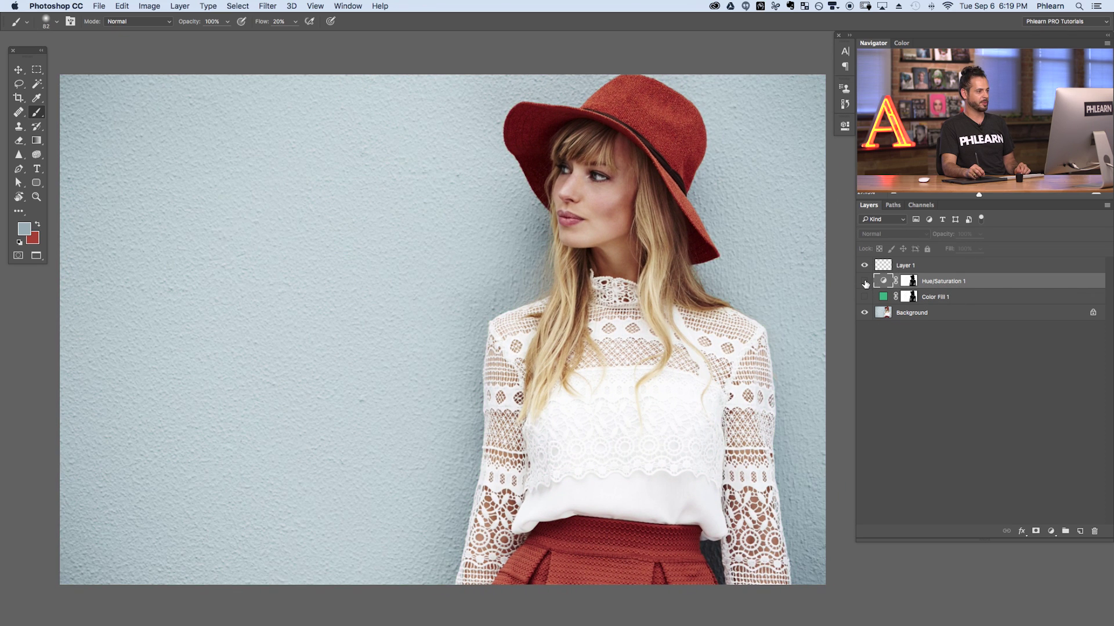
pyautogui.click(865, 281)
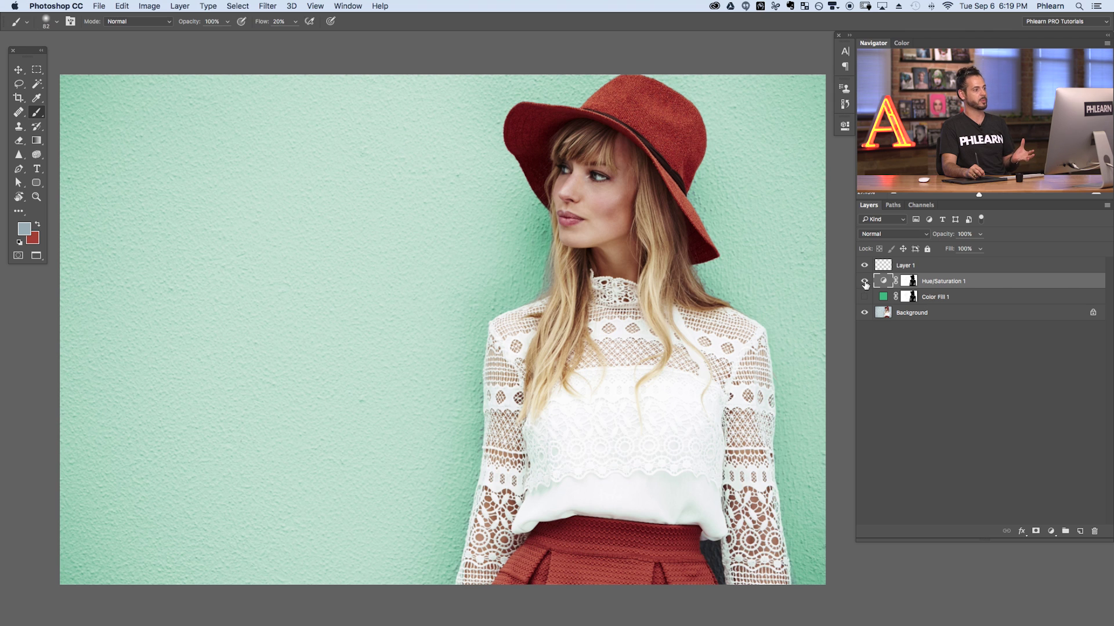
pyautogui.click(865, 282)
pyautogui.click(864, 282)
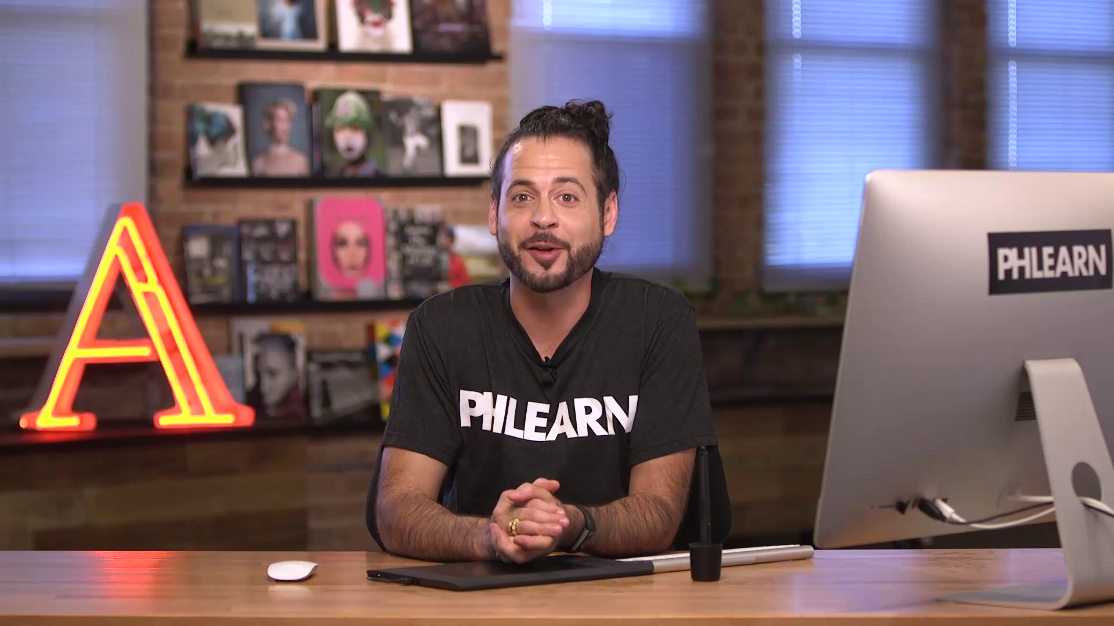
# Open the Adobe Color Themes extension and place it over the blue wall, away from the model
pyautogui.click(345, 6)
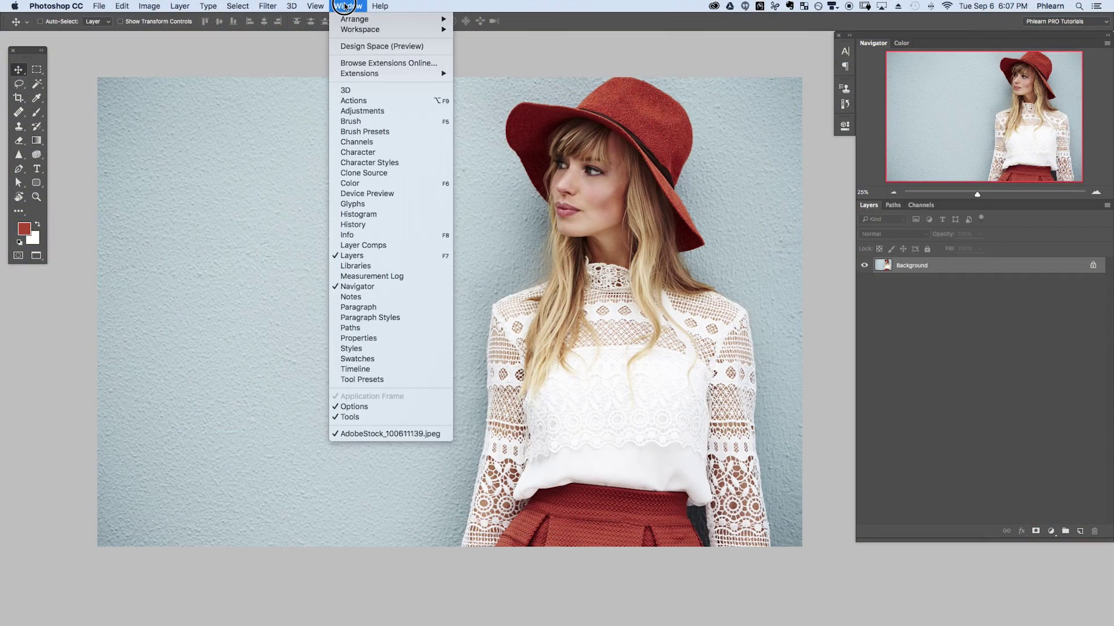
pyautogui.moveTo(360, 74)
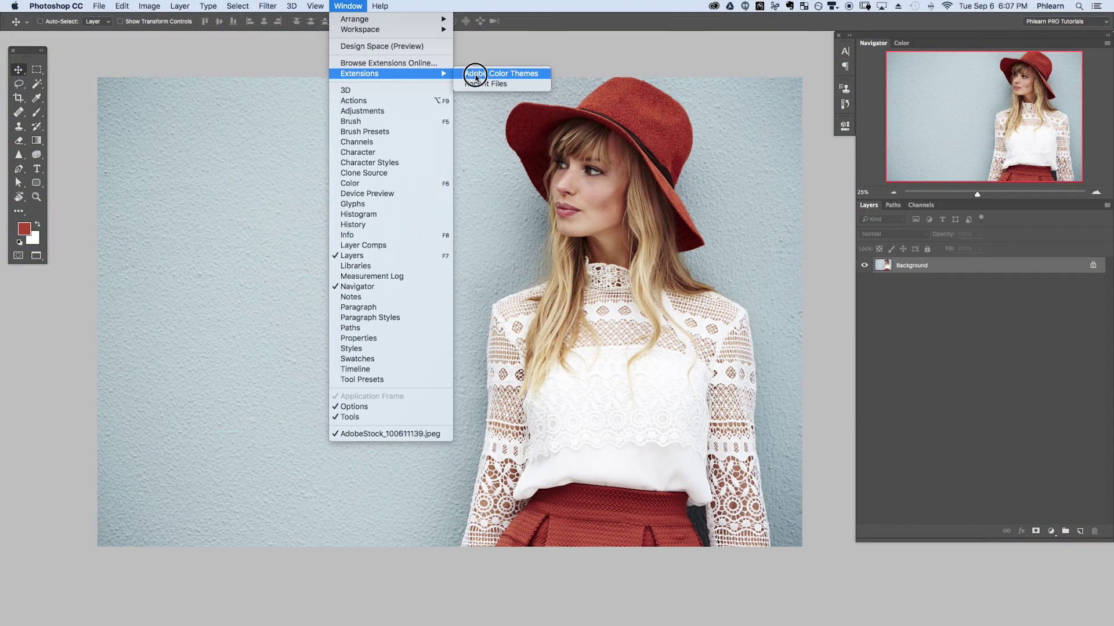
pyautogui.click(497, 74)
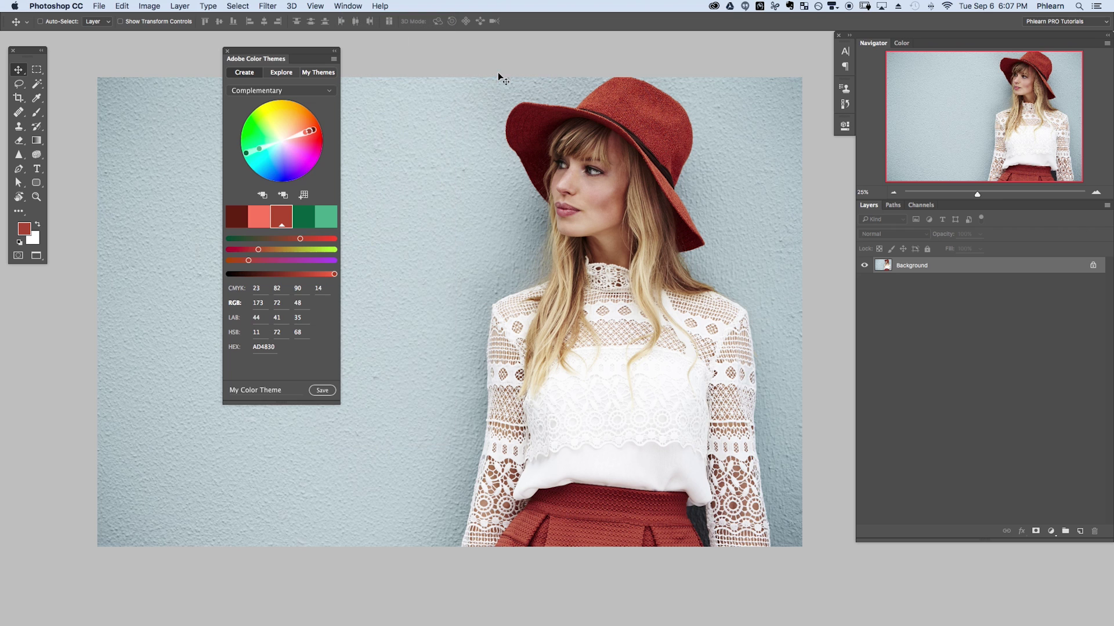
pyautogui.moveTo(284, 56); pyautogui.dragTo(232, 58)
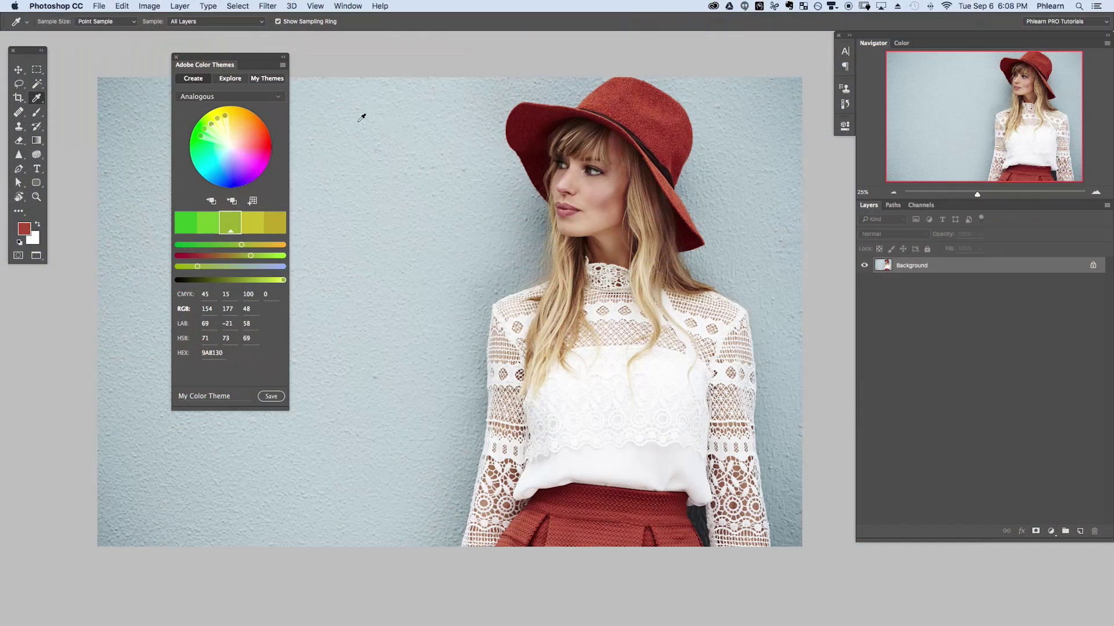
# Sample colours from the blue wall and the red hat with the Eyedropper set to Point Sample
pyautogui.click(385, 141)
pyautogui.click(364, 285)
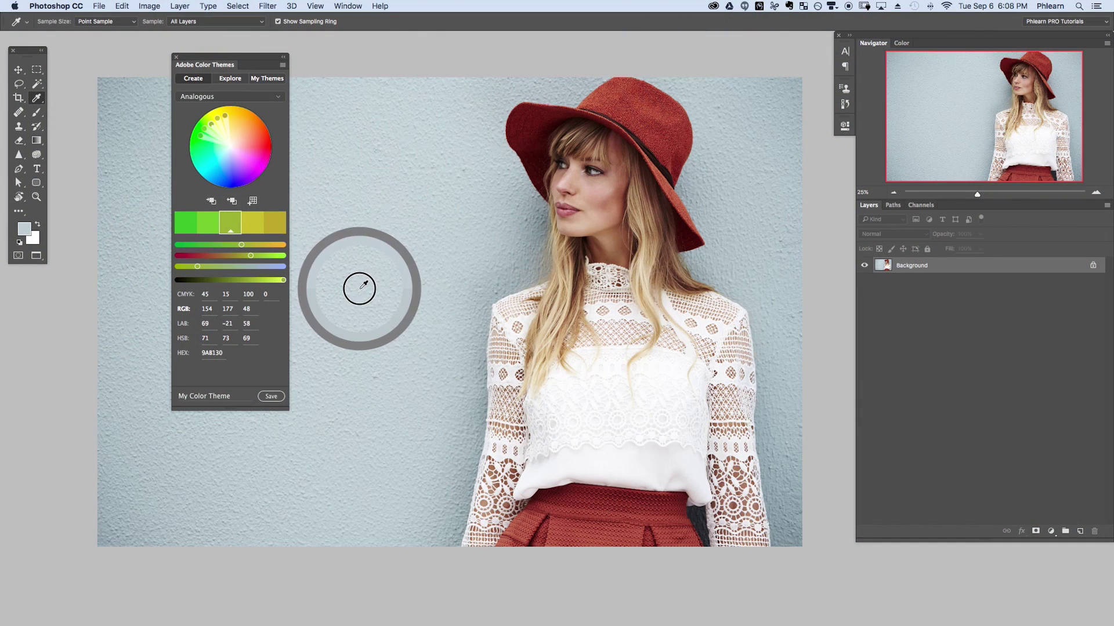
pyautogui.moveTo(601, 447); pyautogui.dragTo(647, 105)
# Set the Eyedropper's sample size to 31 by 31 Average, sample the hat's red and make it the theme's base colour
pyautogui.click(97, 20)
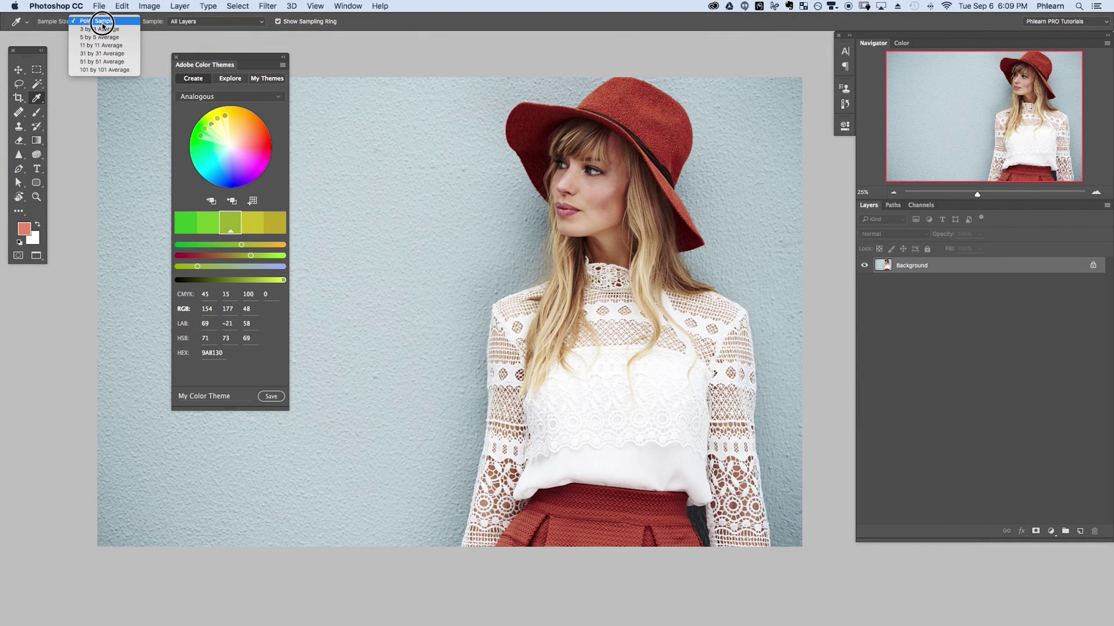
pyautogui.click(114, 54)
pyautogui.moveTo(647, 103); pyautogui.dragTo(647, 112)
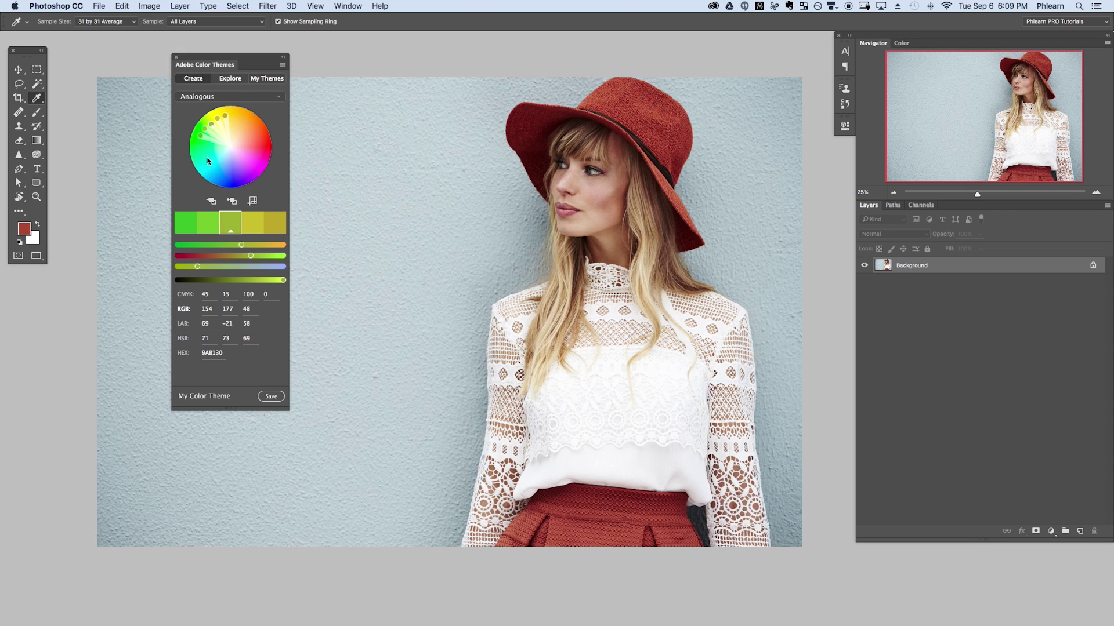
pyautogui.click(233, 202)
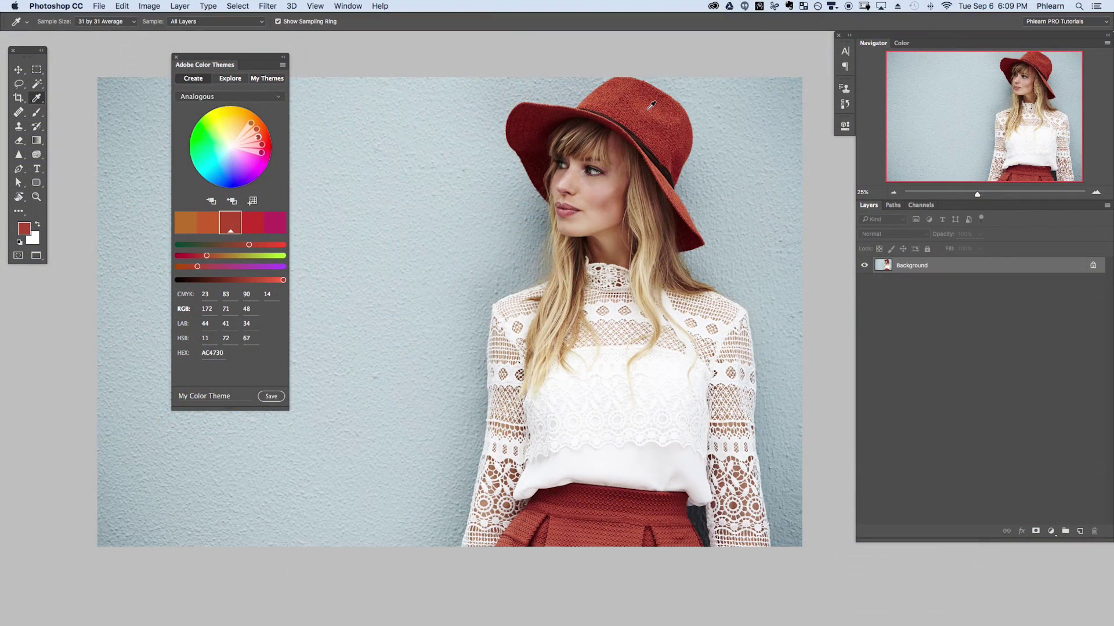
# Preview the Monochromatic and Triad colour rules and set the theme's rule to Complementary
pyautogui.click(267, 98)
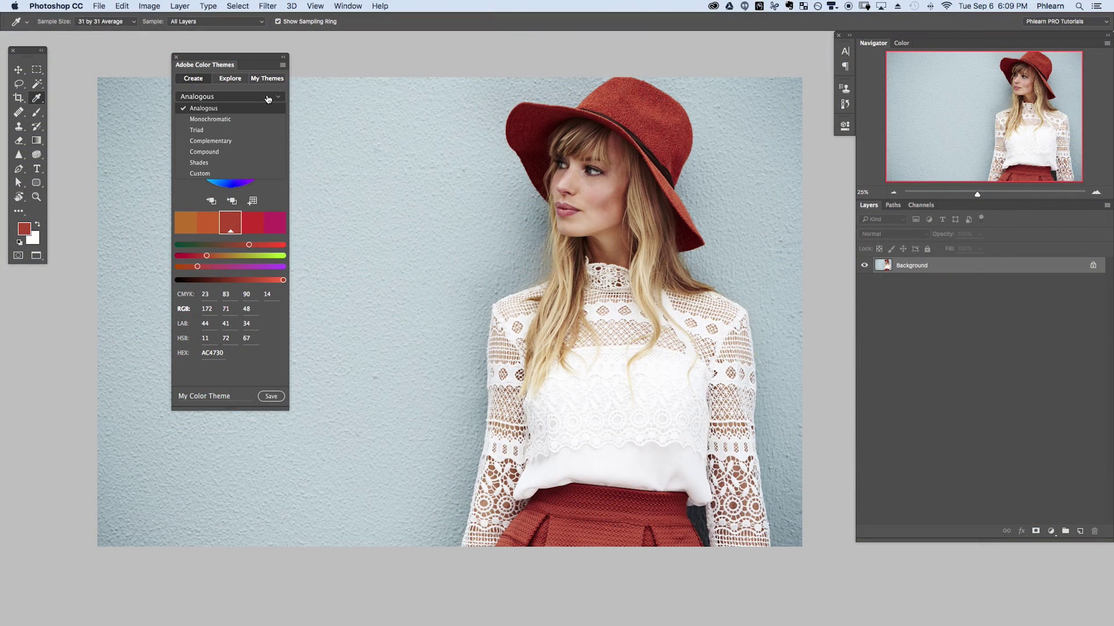
pyautogui.click(230, 120)
pyautogui.click(255, 96)
pyautogui.click(238, 128)
pyautogui.click(238, 96)
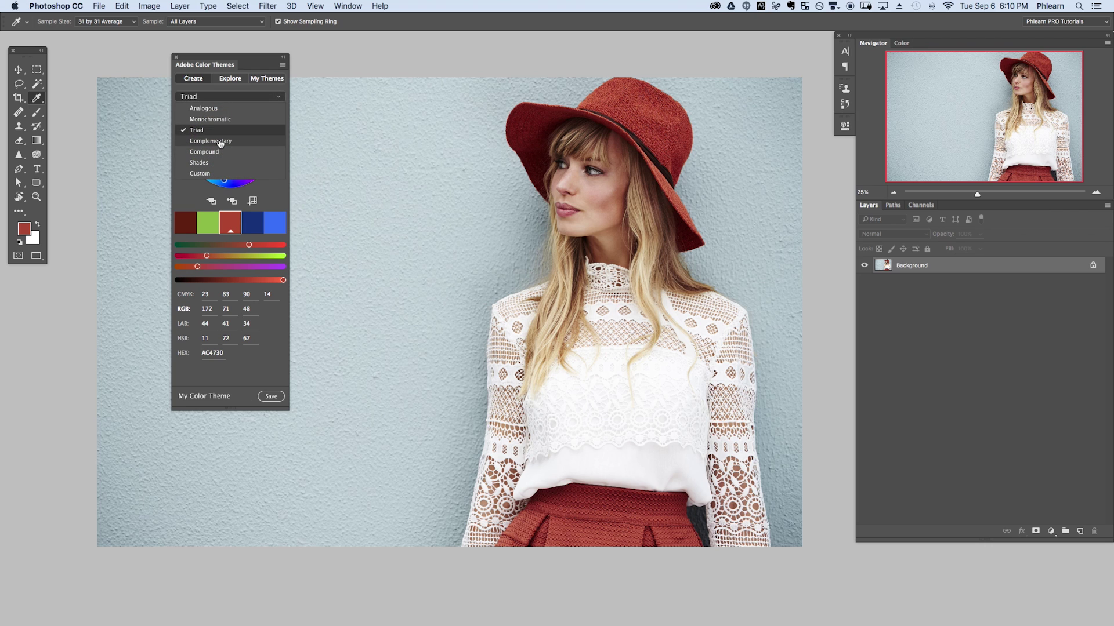
pyautogui.click(221, 142)
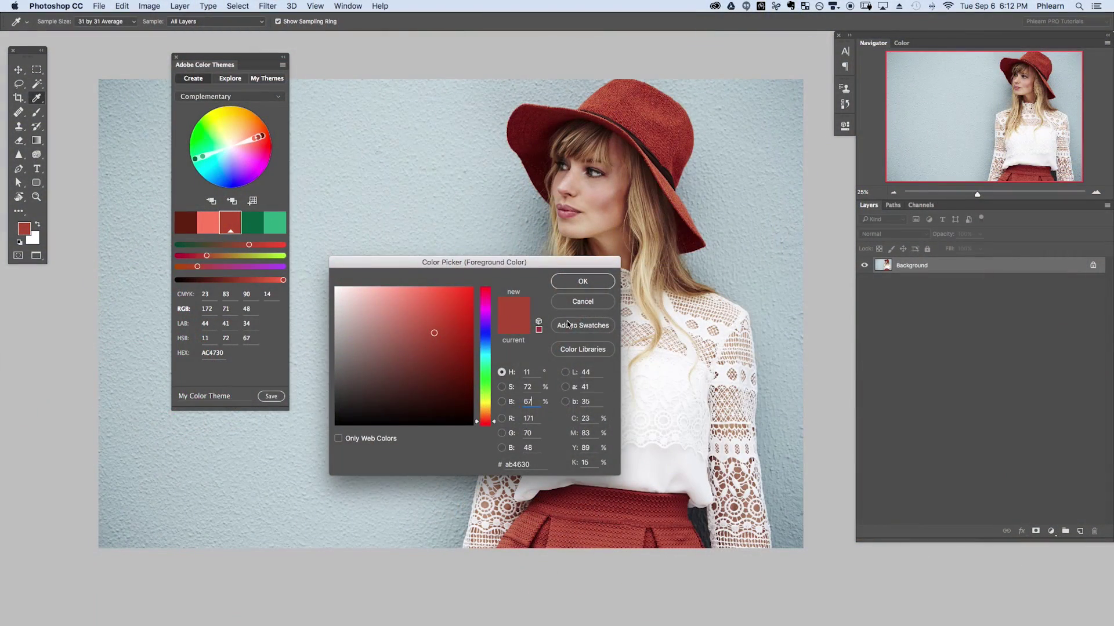
# Swap the red to the background colour and set the foreground to the theme's light green, 30AC7F
pyautogui.press('Return')
pyautogui.click(274, 222)
pyautogui.press('x')
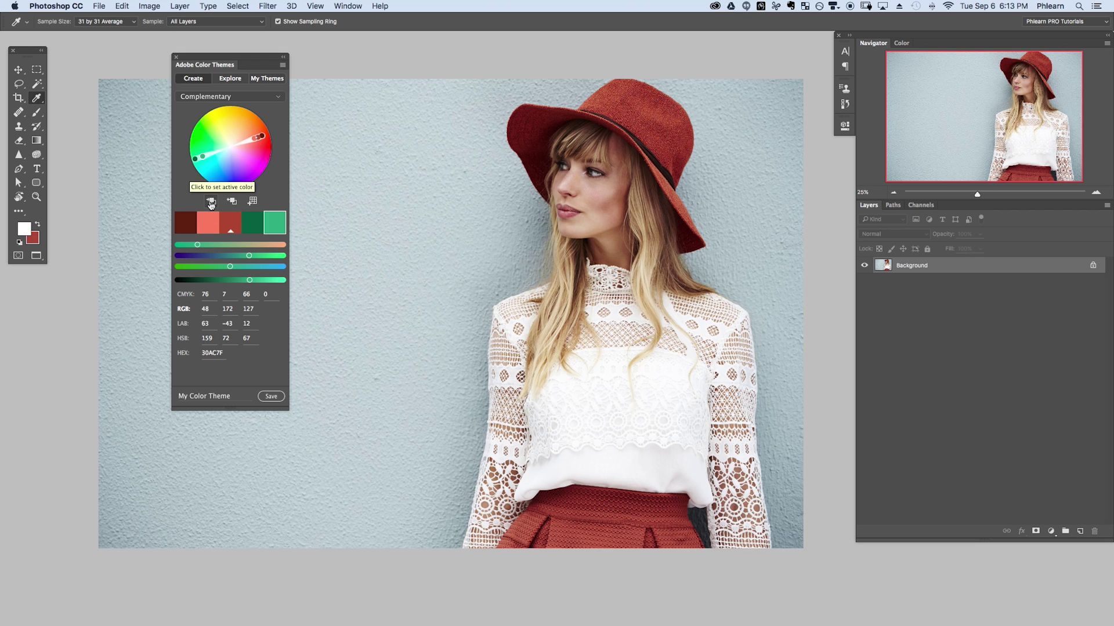
pyautogui.click(211, 203)
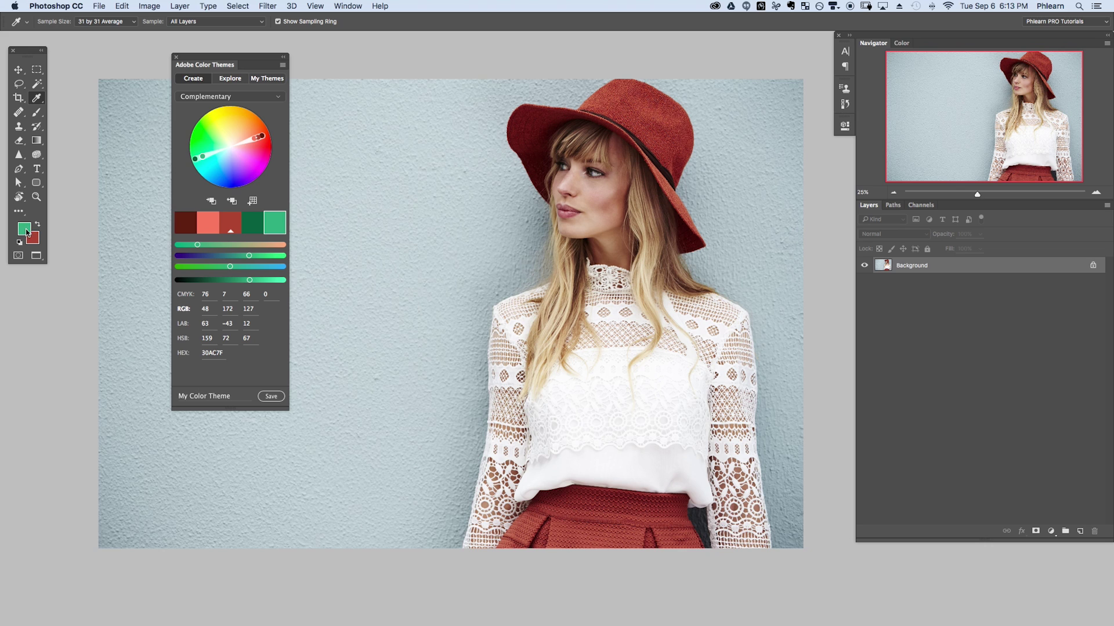
# Add a Solid Color fill layer named Color Fill 1 above the Background
pyautogui.moveTo(179, 6); pyautogui.dragTo(329, 134)
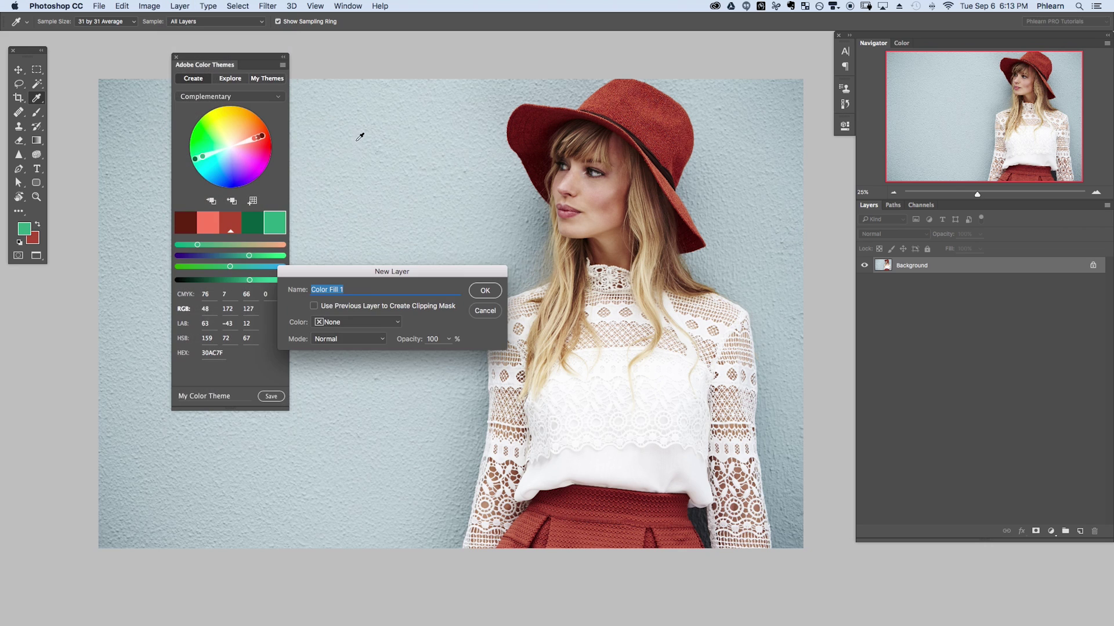
pyautogui.click(482, 290)
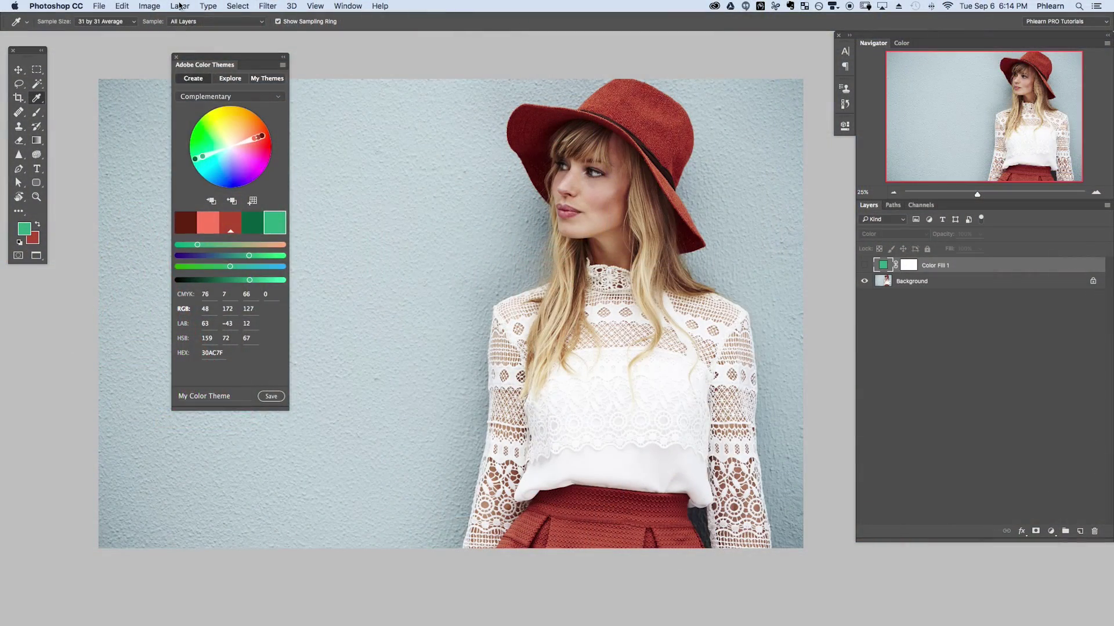
# Add a Hue/Saturation adjustment layer above the hidden Color Fill layer
pyautogui.click(179, 6)
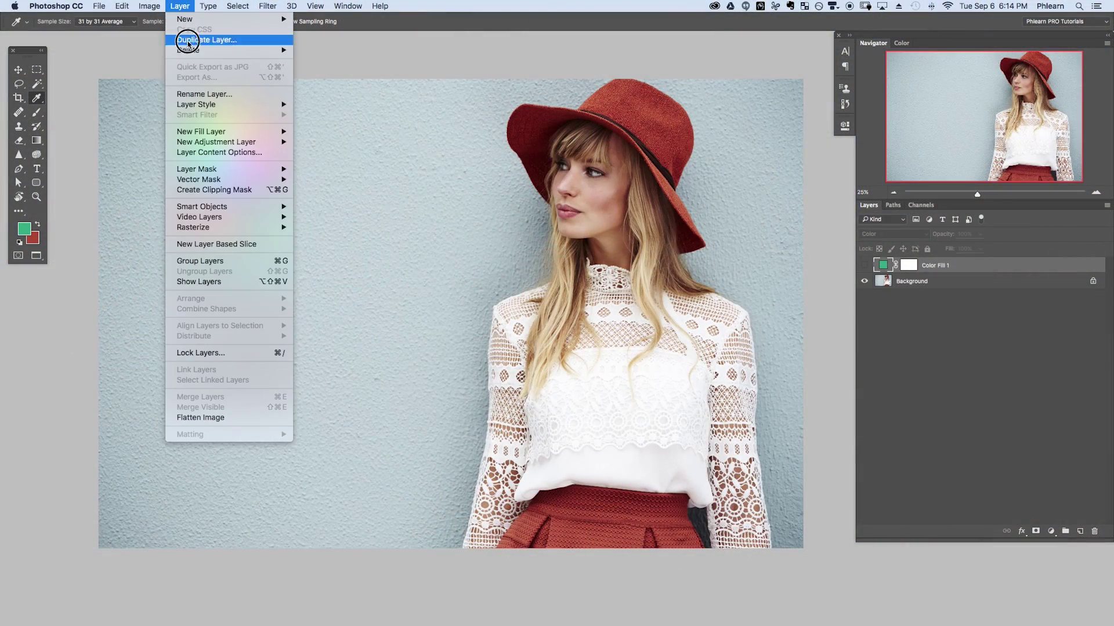
pyautogui.moveTo(214, 142)
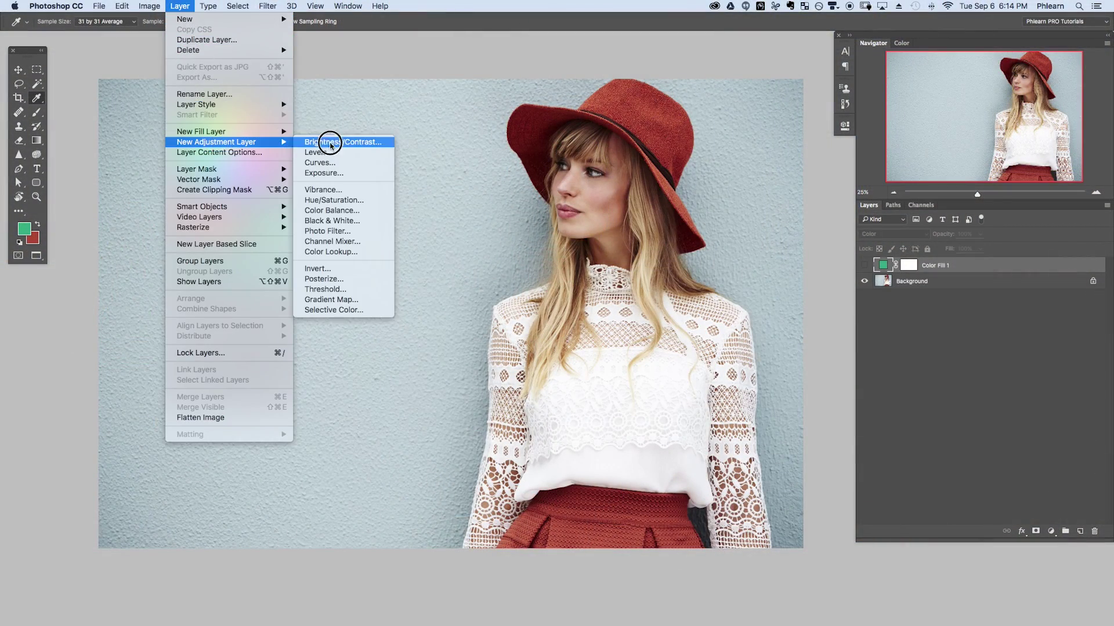
pyautogui.click(363, 200)
pyautogui.click(485, 291)
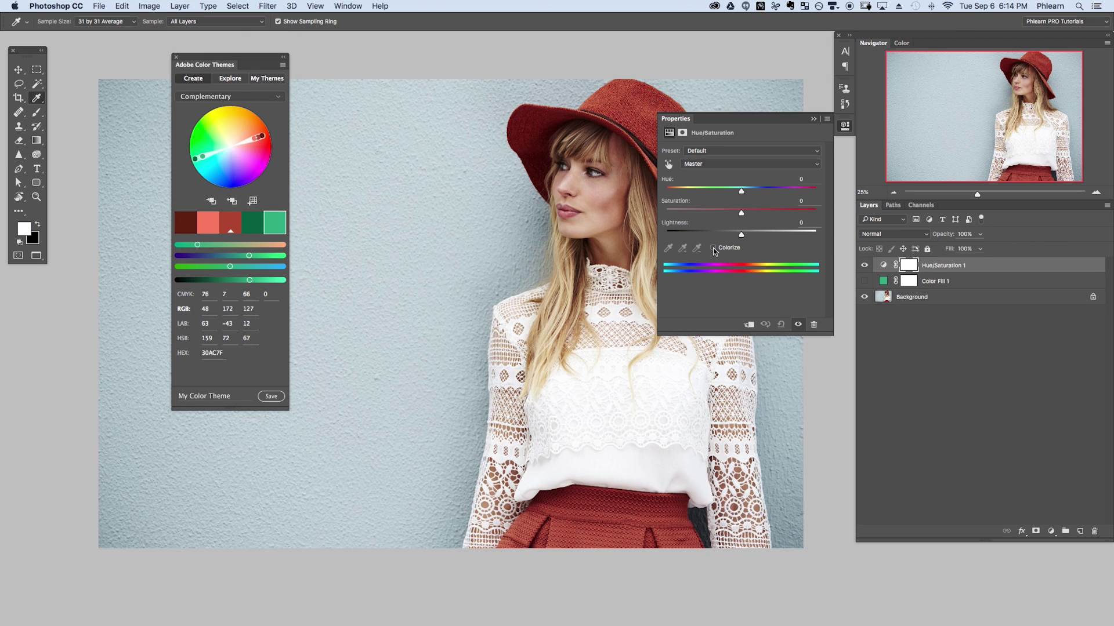
# Turn on Colorize for the Hue/Saturation layer and set its hue to 159
pyautogui.click(714, 248)
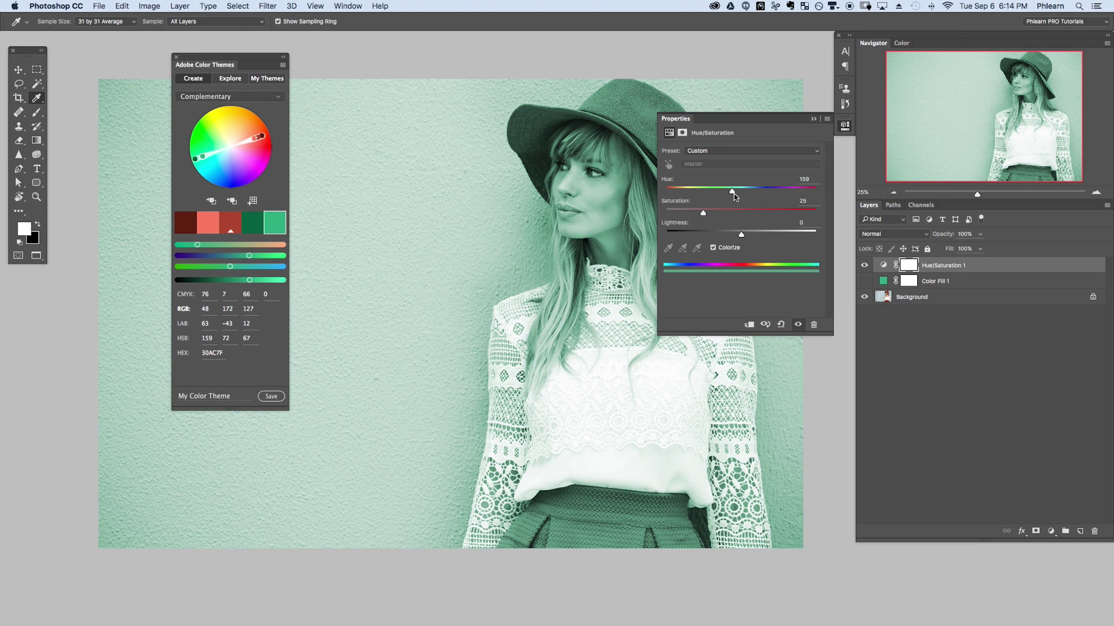
pyautogui.moveTo(734, 194); pyautogui.dragTo(793, 190)
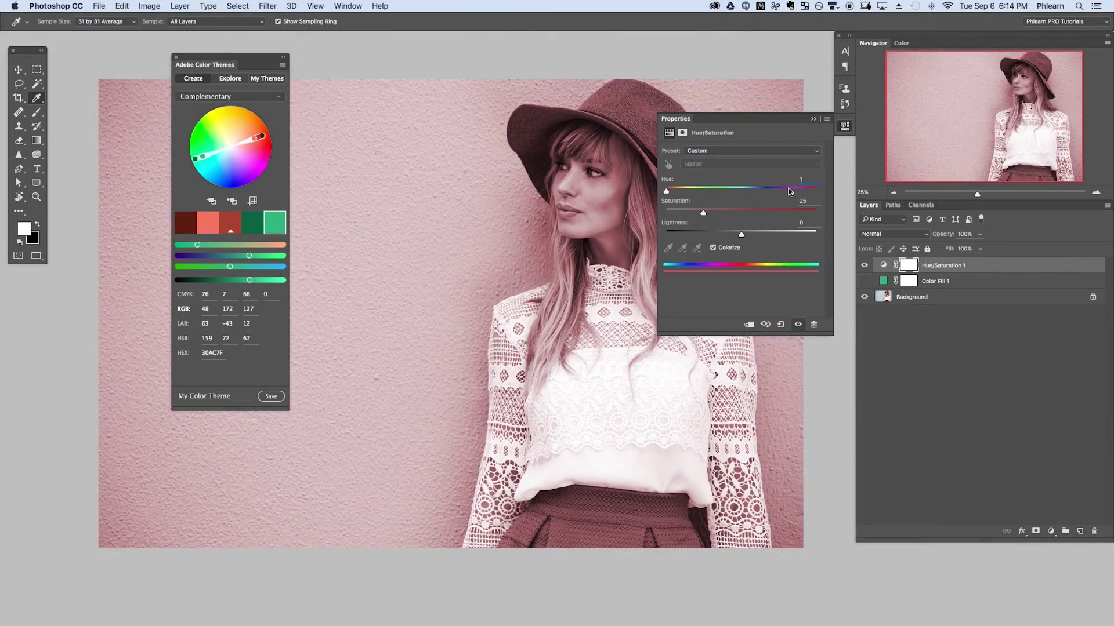
pyautogui.write('59')
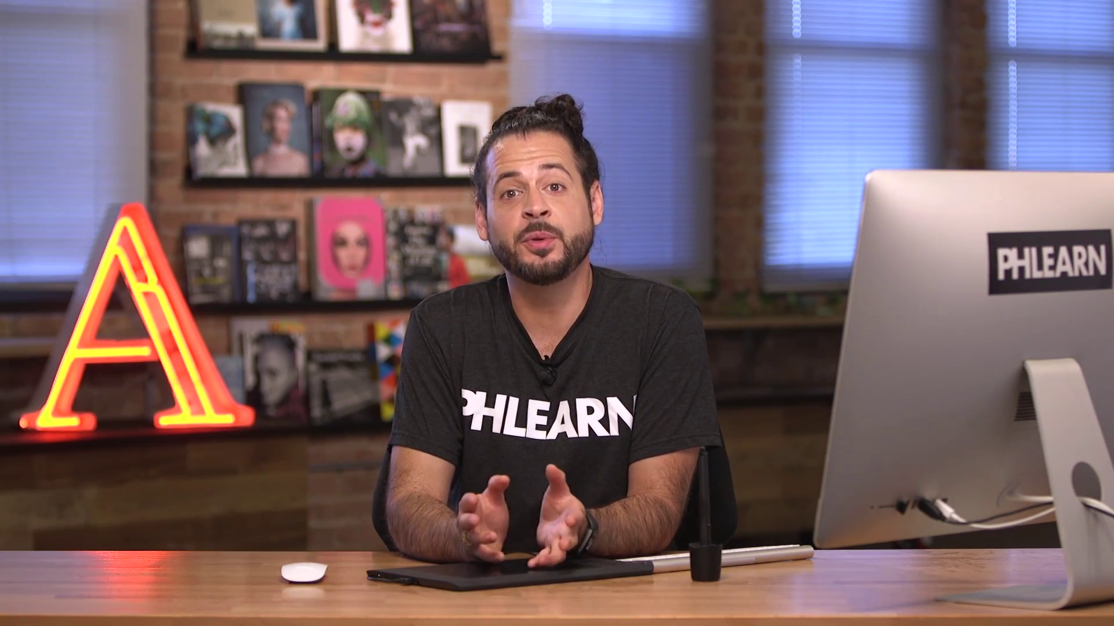
# Select the wall behind the model with Color Range, sampling the blue wall
pyautogui.click(237, 6)
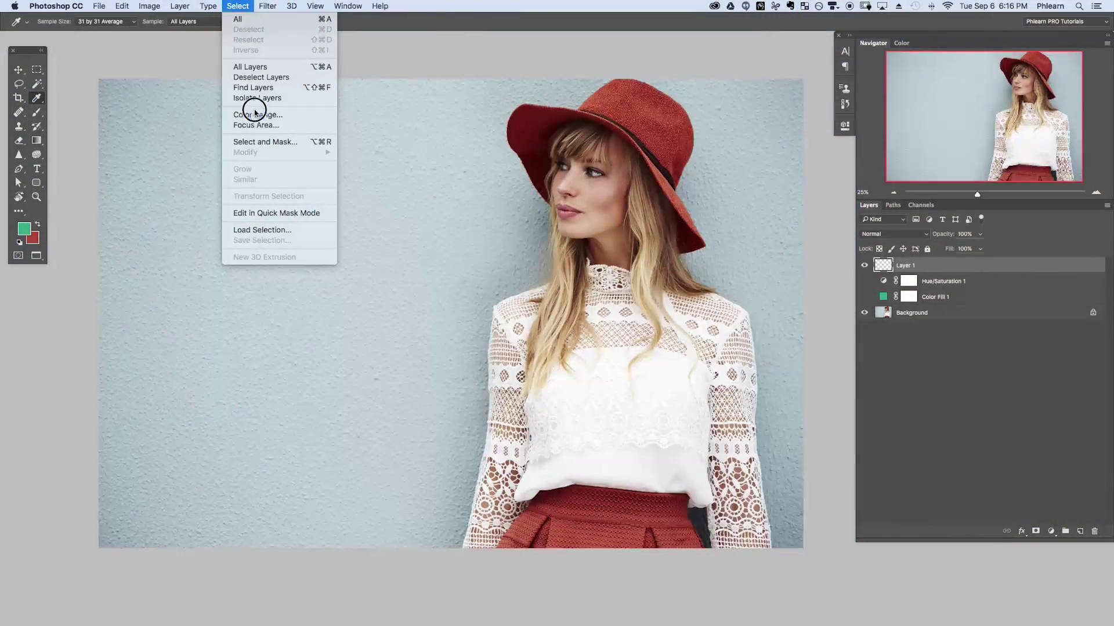
pyautogui.click(255, 114)
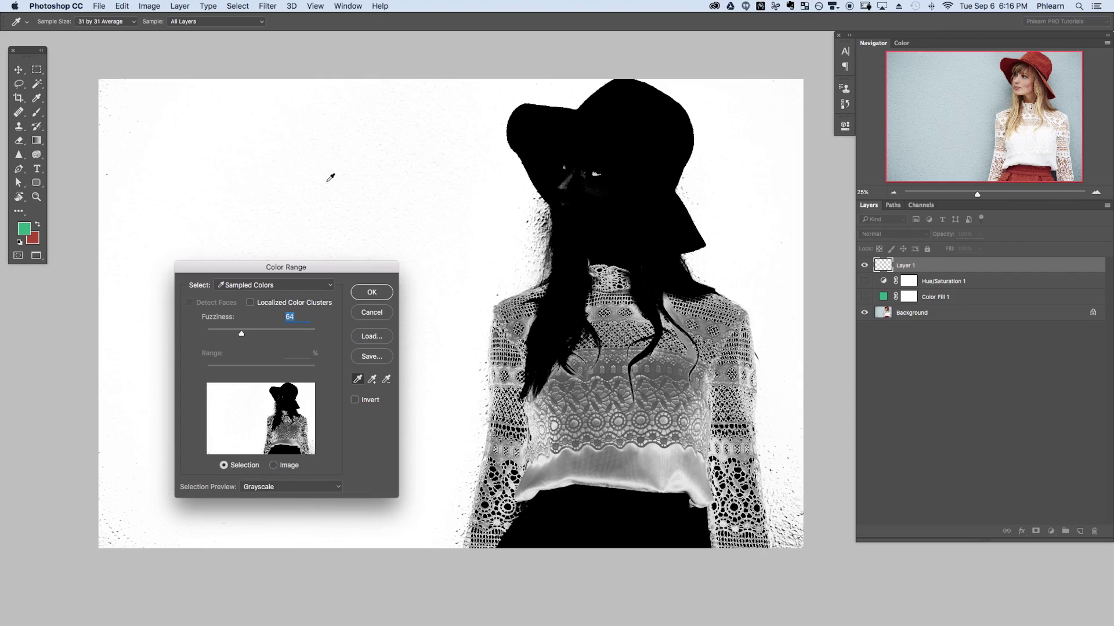
pyautogui.click(308, 186)
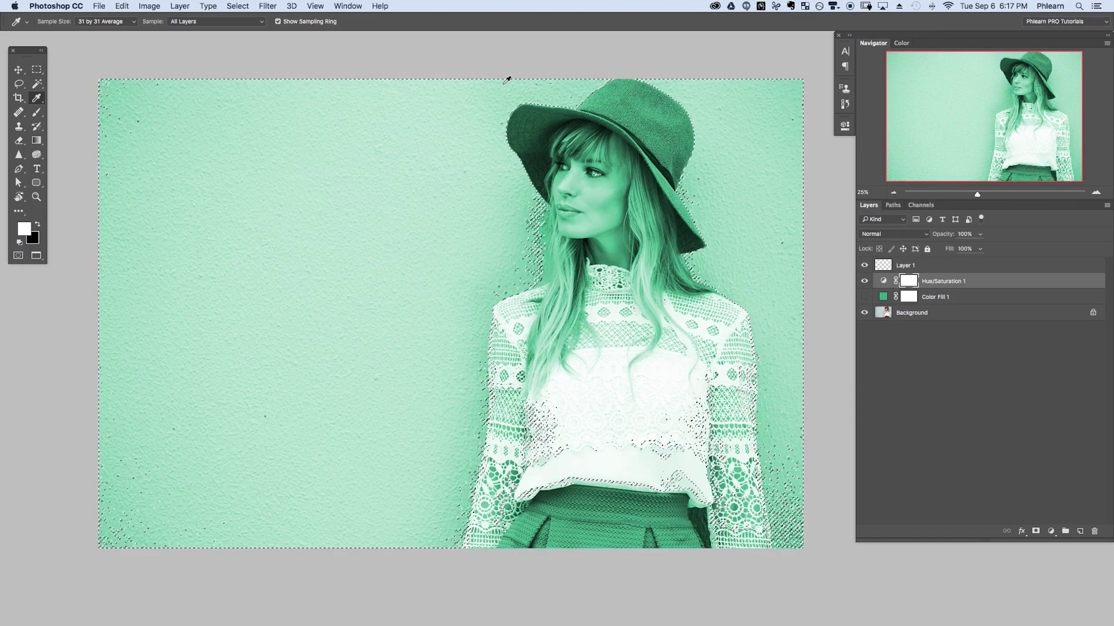
# Fill the selected wall area with black on the Hue/Saturation mask, deselect and invert the mask
pyautogui.press('BackSpace')
pyautogui.press('super+d')
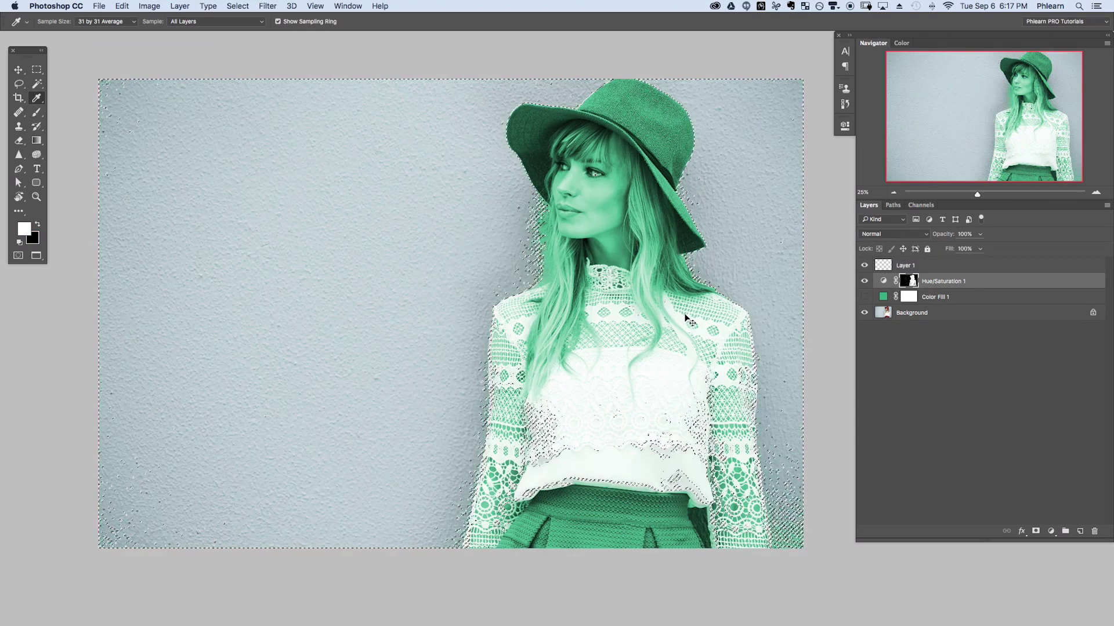
pyautogui.press('super+i')
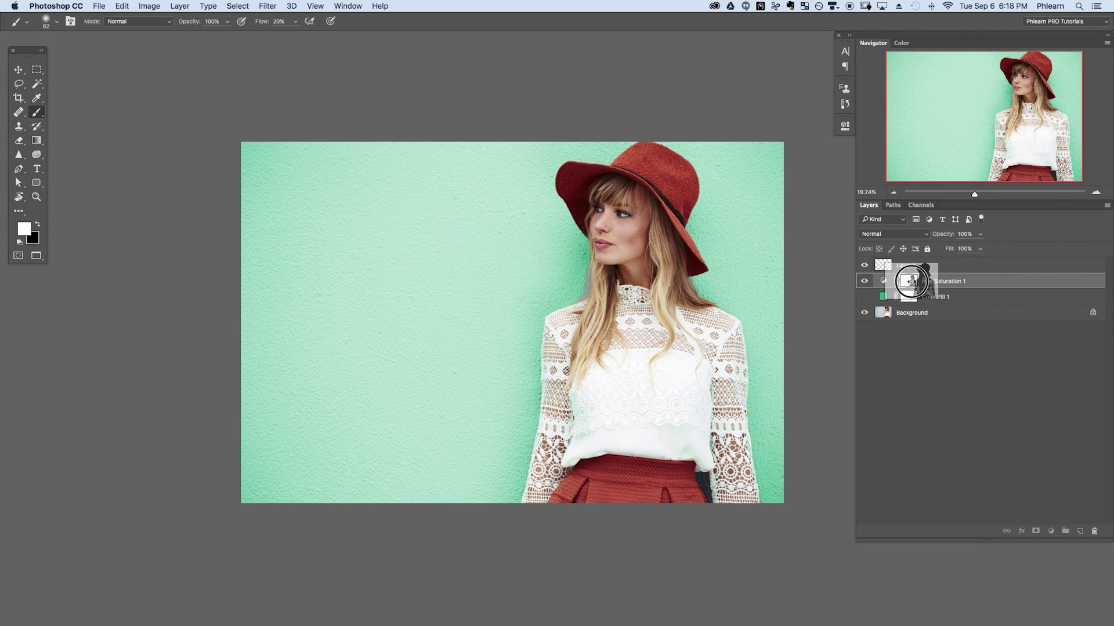
# Replace the Color Fill layer's mask with a copy of the Hue/Saturation mask and hide Hue/Saturation
pyautogui.moveTo(911, 281); pyautogui.dragTo(911, 299)
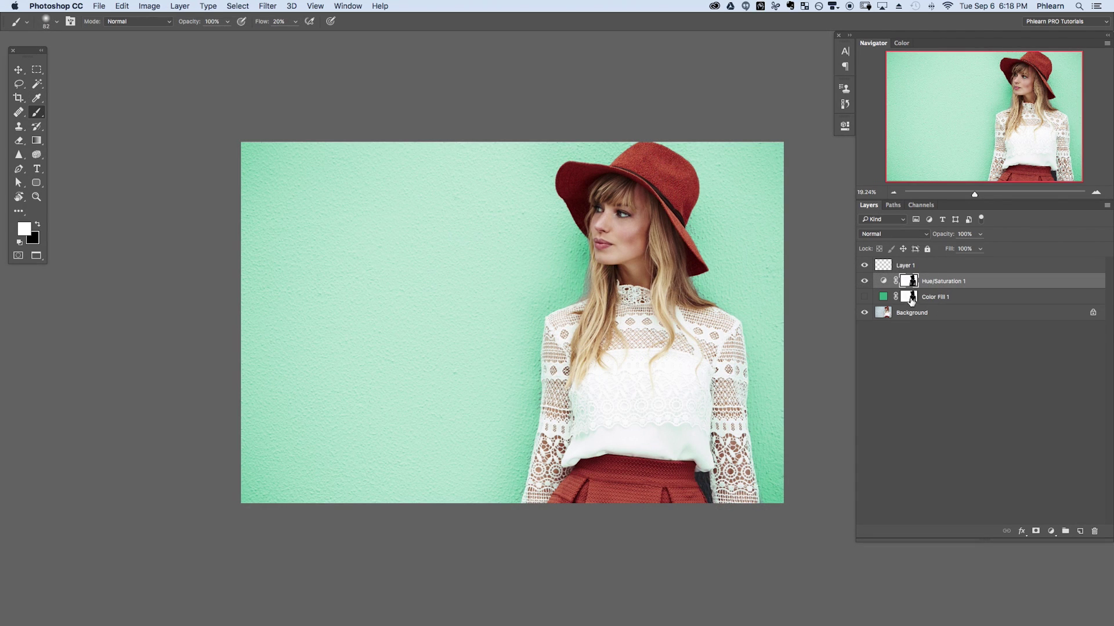
pyautogui.click(863, 282)
pyautogui.click(863, 282)
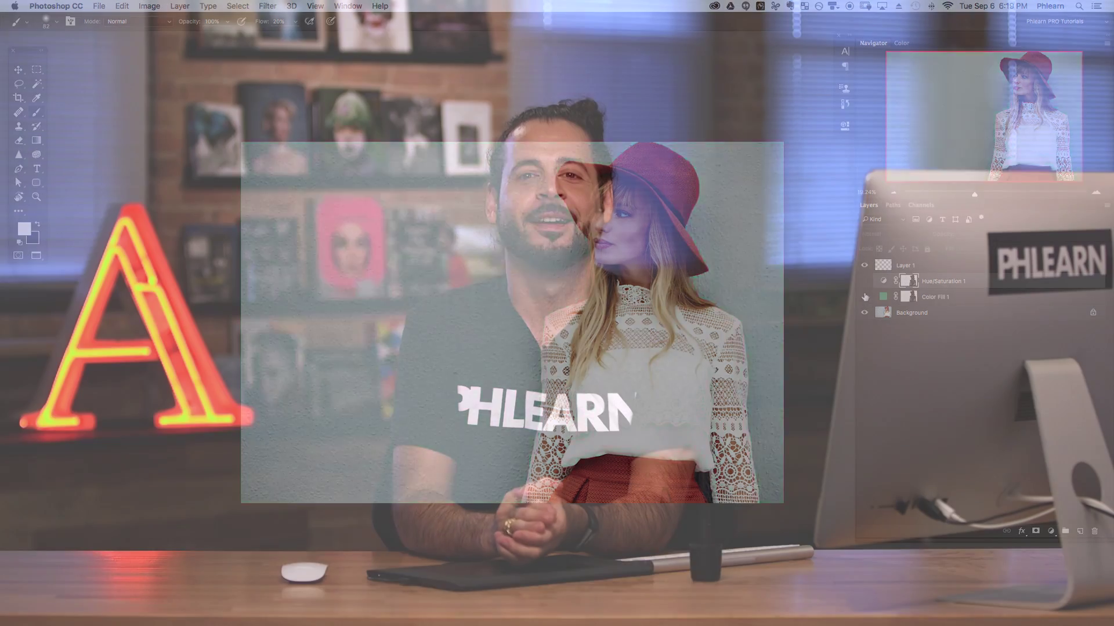